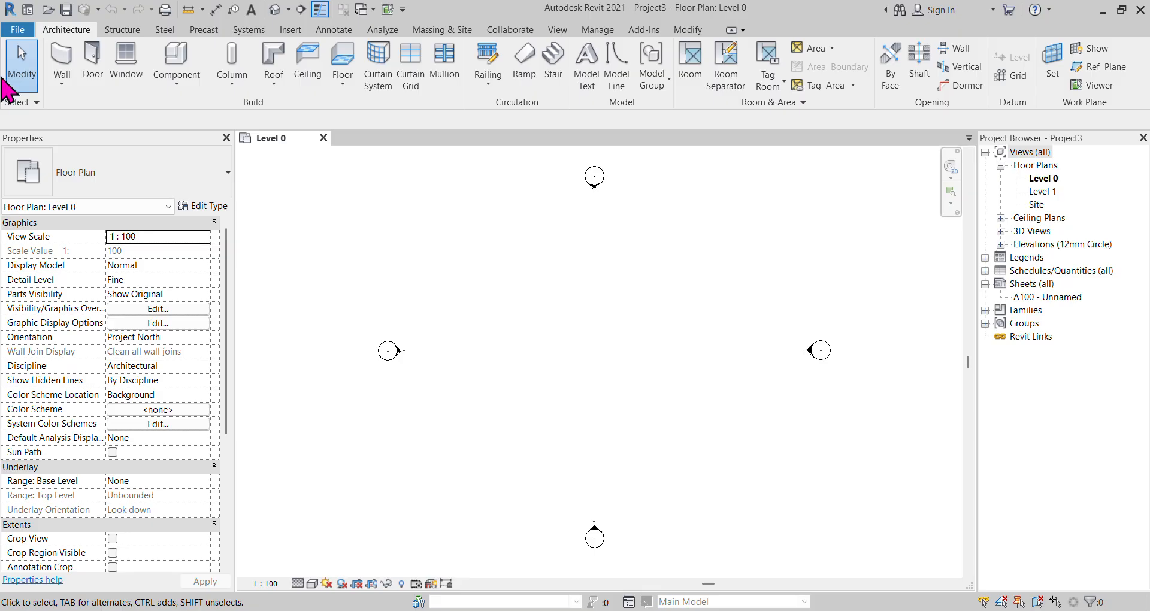
# Start an architectural wall of type Wall-Ext_215Bwk with its top constraint set up to Level 1
pyautogui.click(62, 86)
pyautogui.click(77, 114)
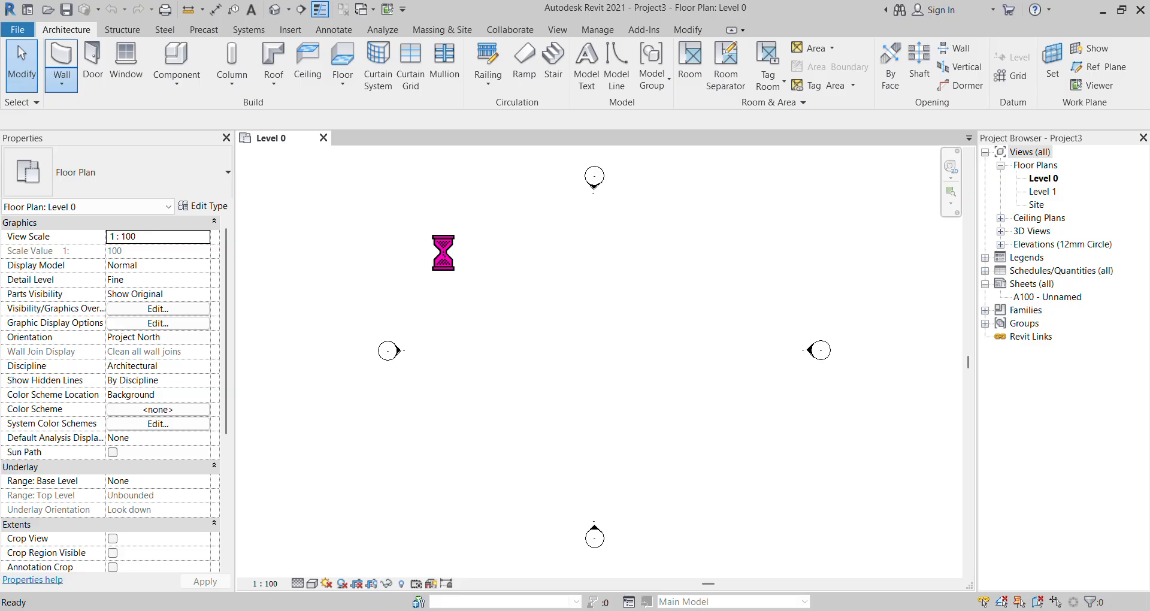
pyautogui.click(191, 187)
pyautogui.scroll(-2, 120, 432)
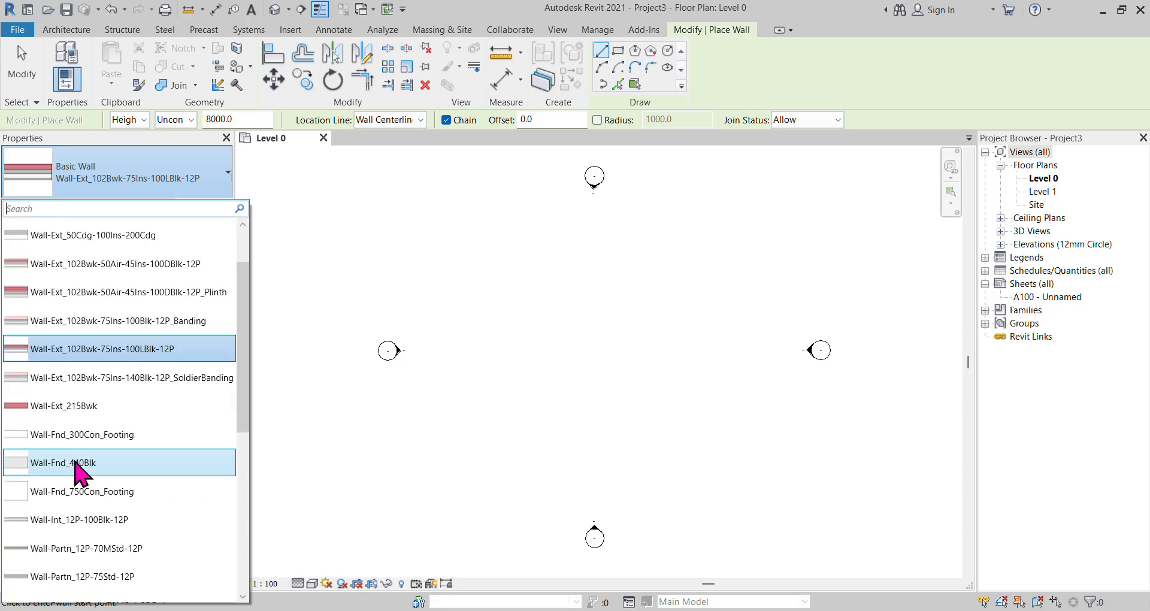
pyautogui.click(83, 406)
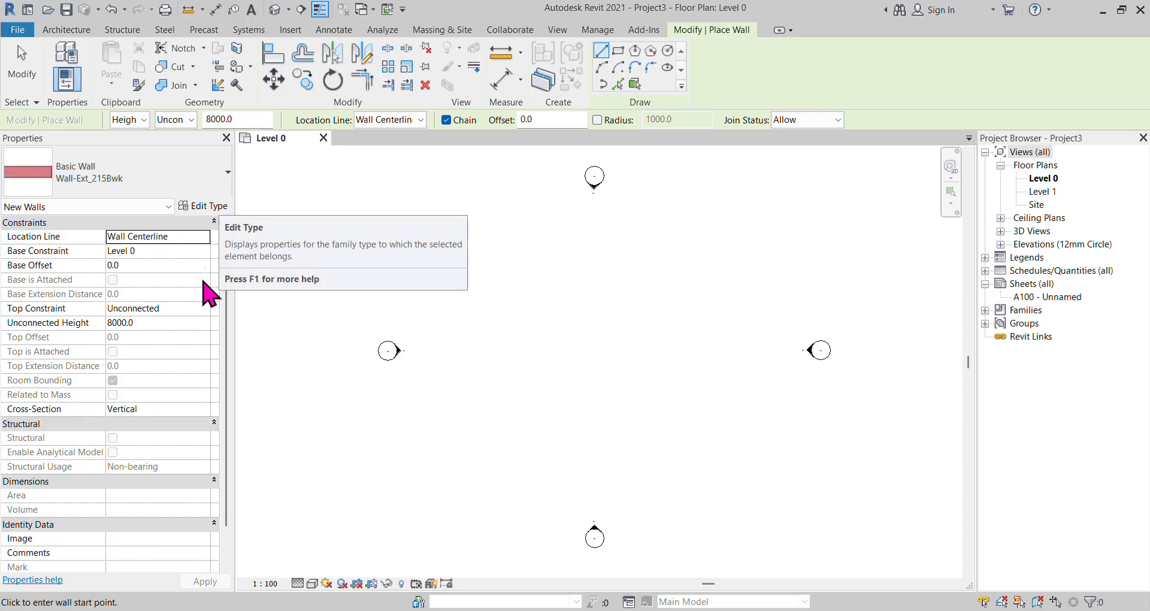
pyautogui.click(204, 308)
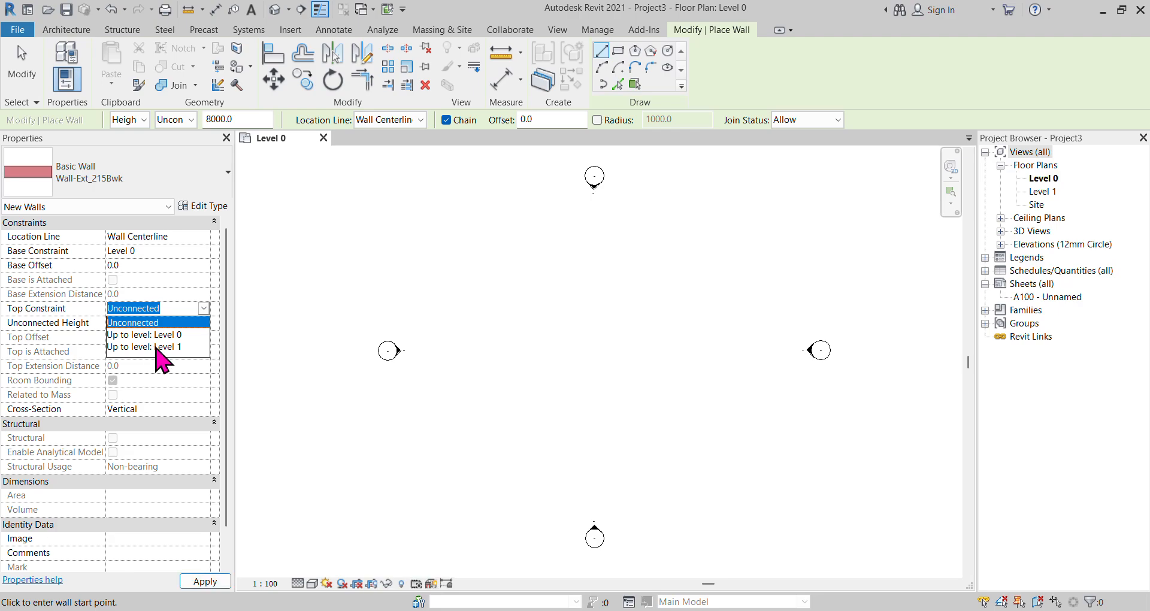
pyautogui.click(157, 351)
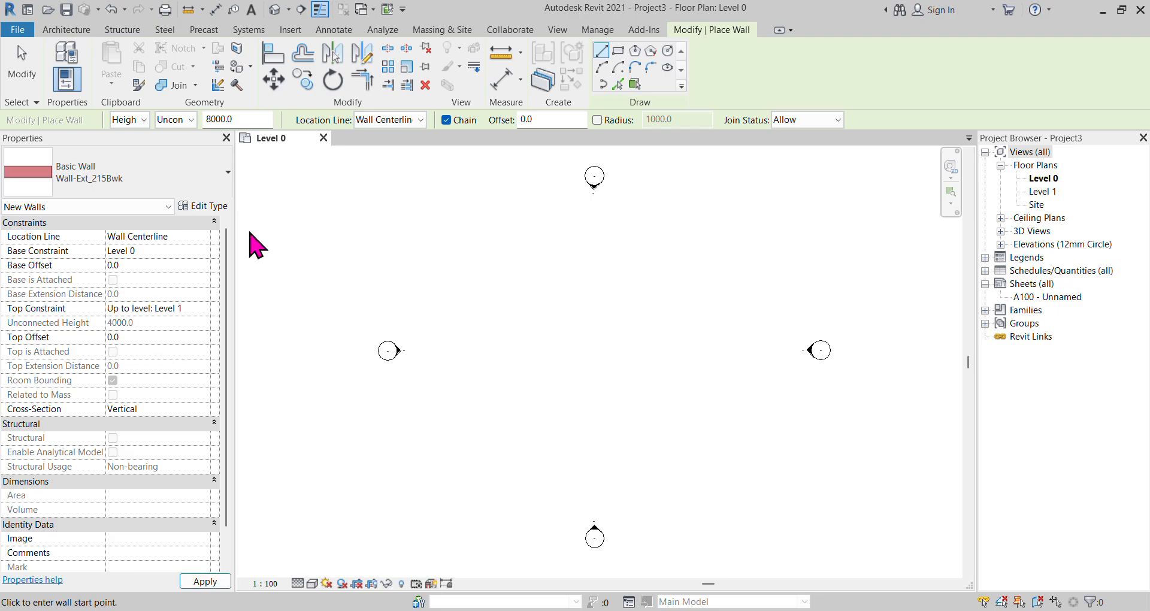
# Duplicate the Wall-Ext_215Bwk wall type under the name Wall-Ext_200mm
pyautogui.click(225, 175)
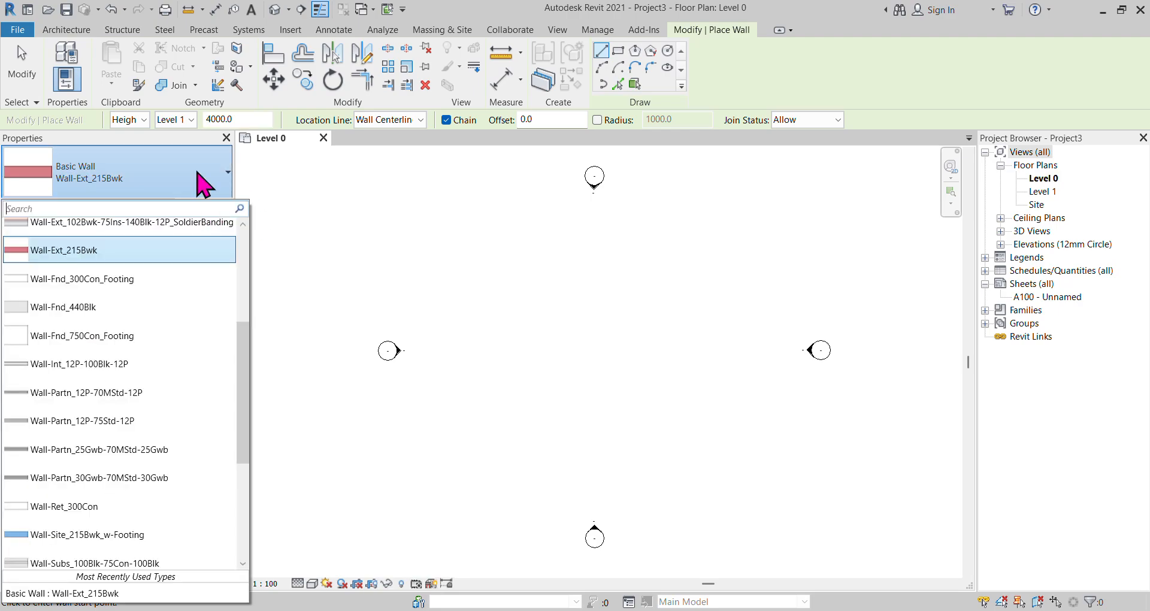
pyautogui.click(204, 186)
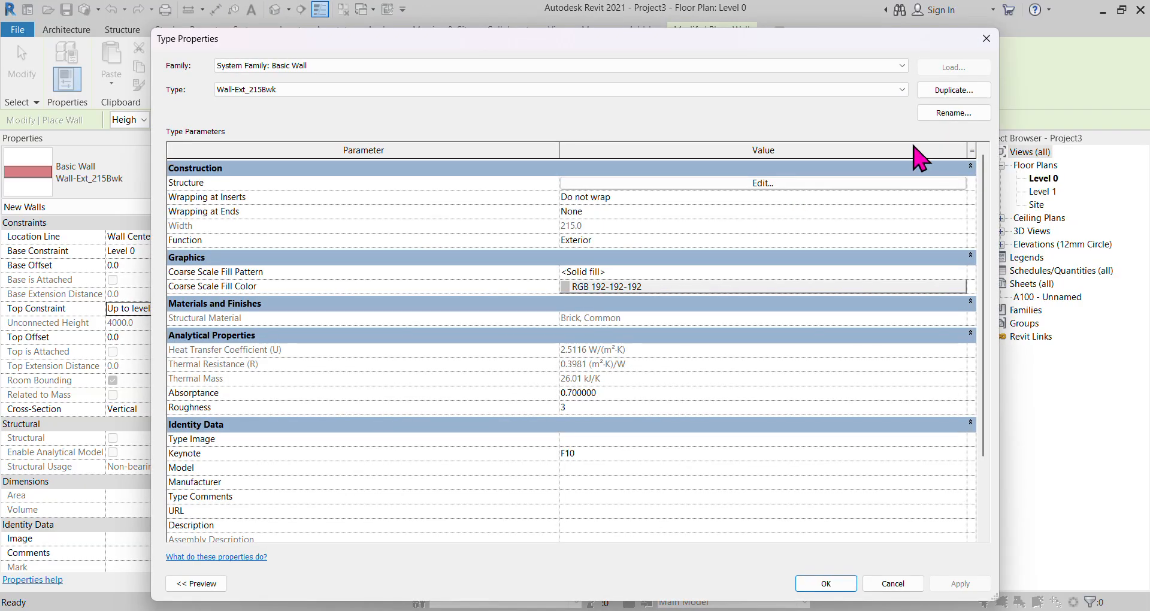
pyautogui.click(935, 90)
pyautogui.moveTo(786, 318); pyautogui.dragTo(727, 314)
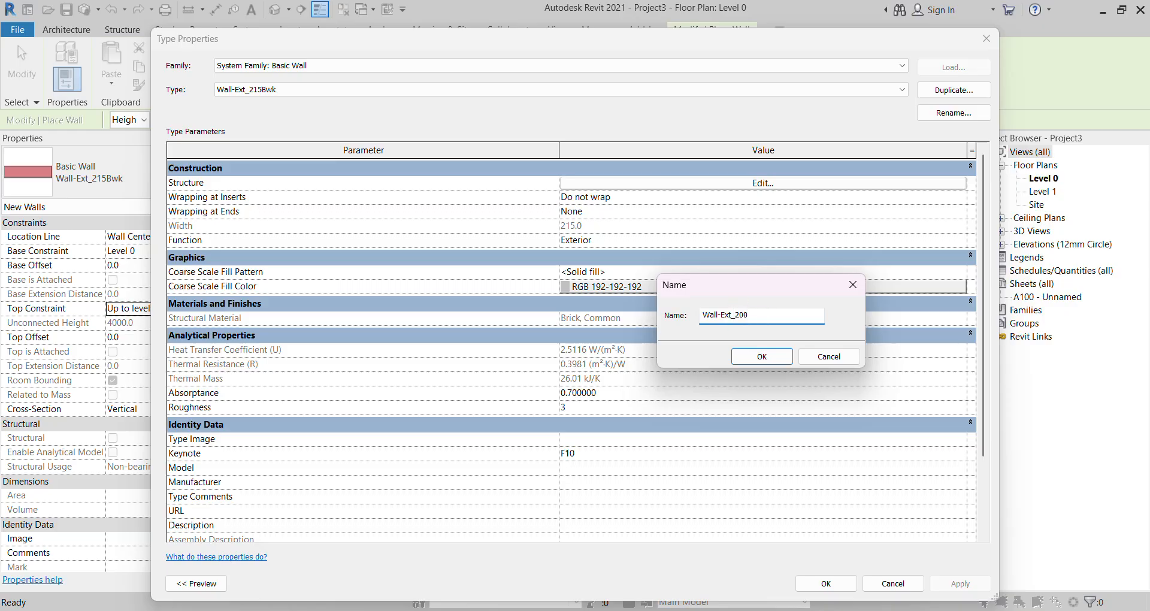
pyautogui.click(773, 358)
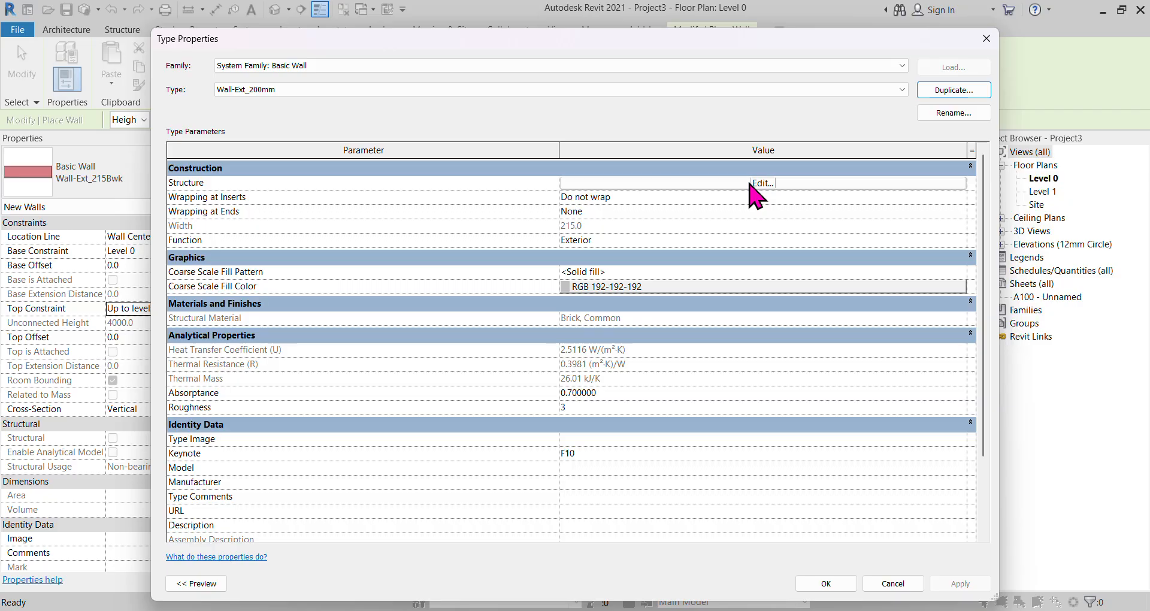
# Set the cost of the structure layer's Brick, Common material to 100 in its identity data
pyautogui.click(750, 184)
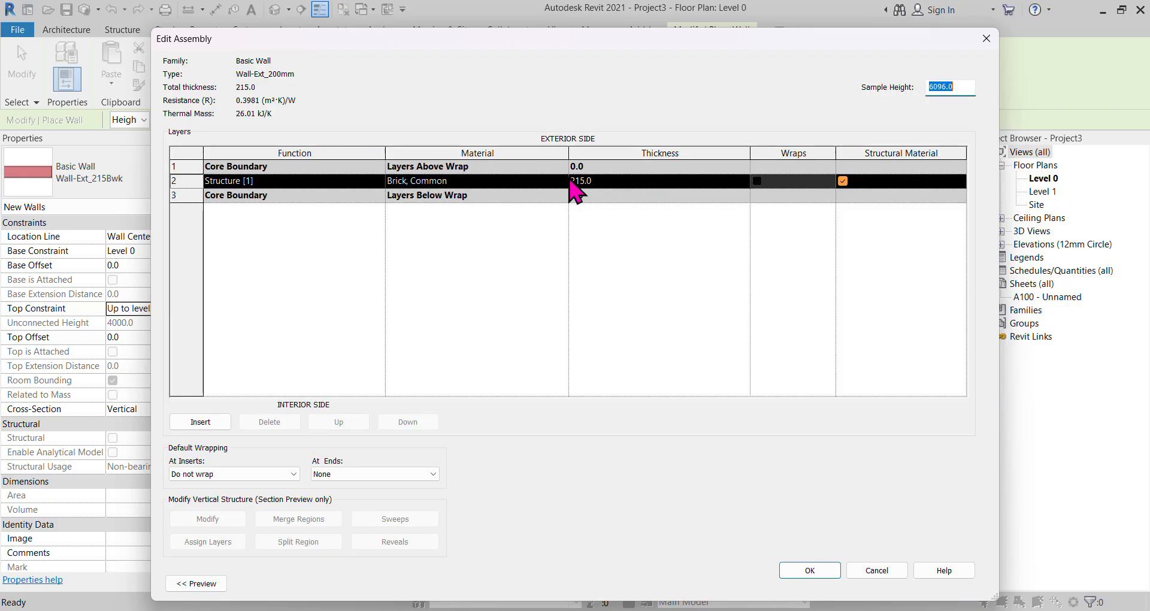
pyautogui.click(568, 181)
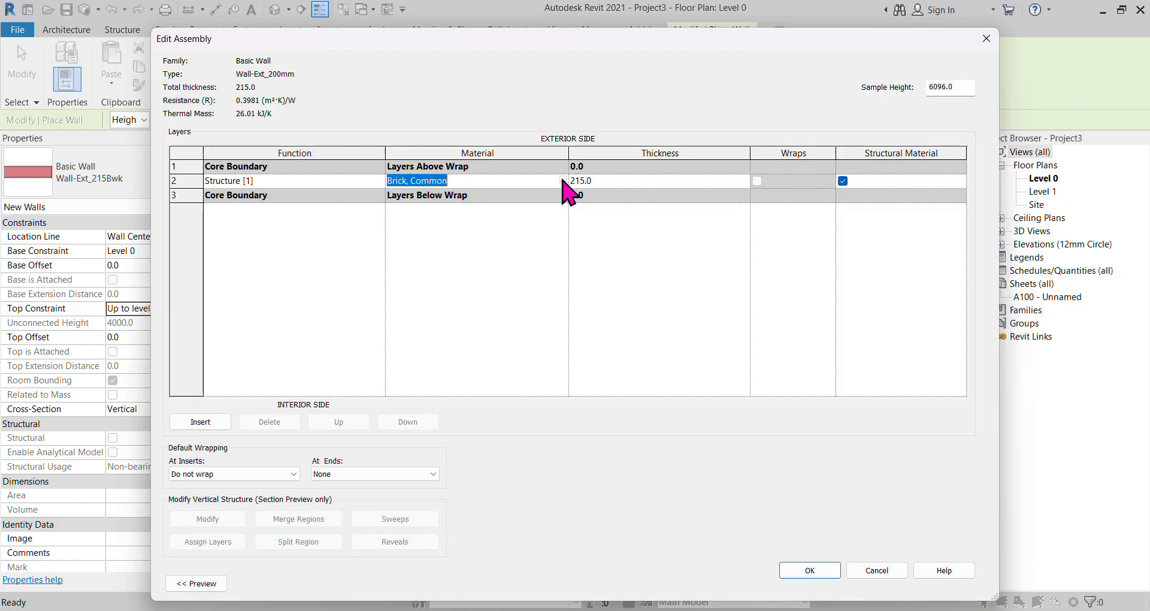
pyautogui.click(563, 180)
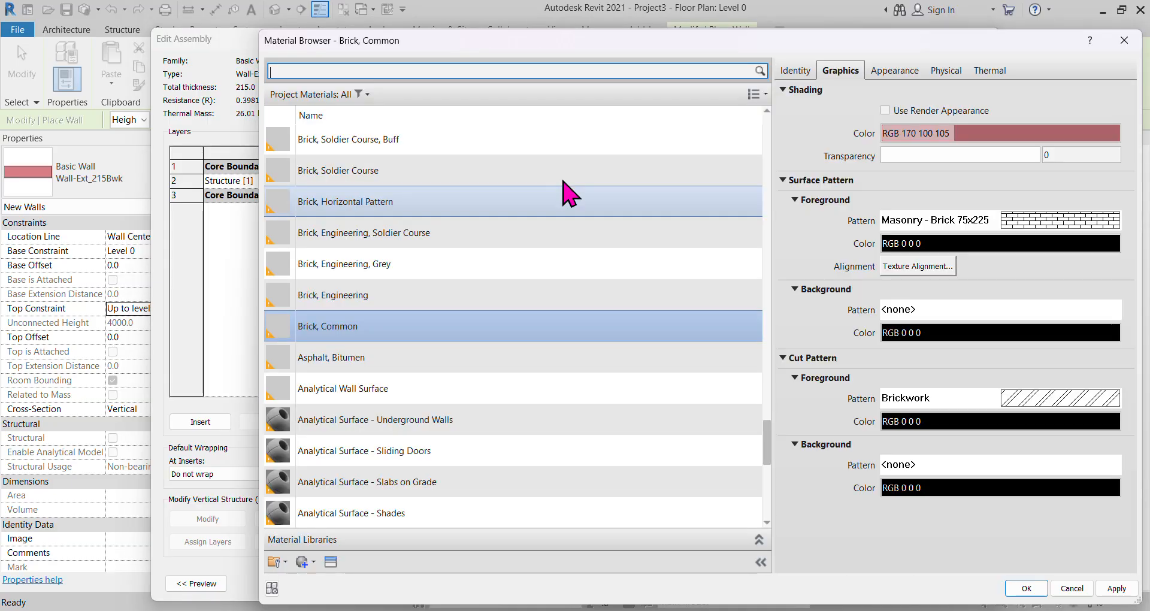
pyautogui.click(800, 70)
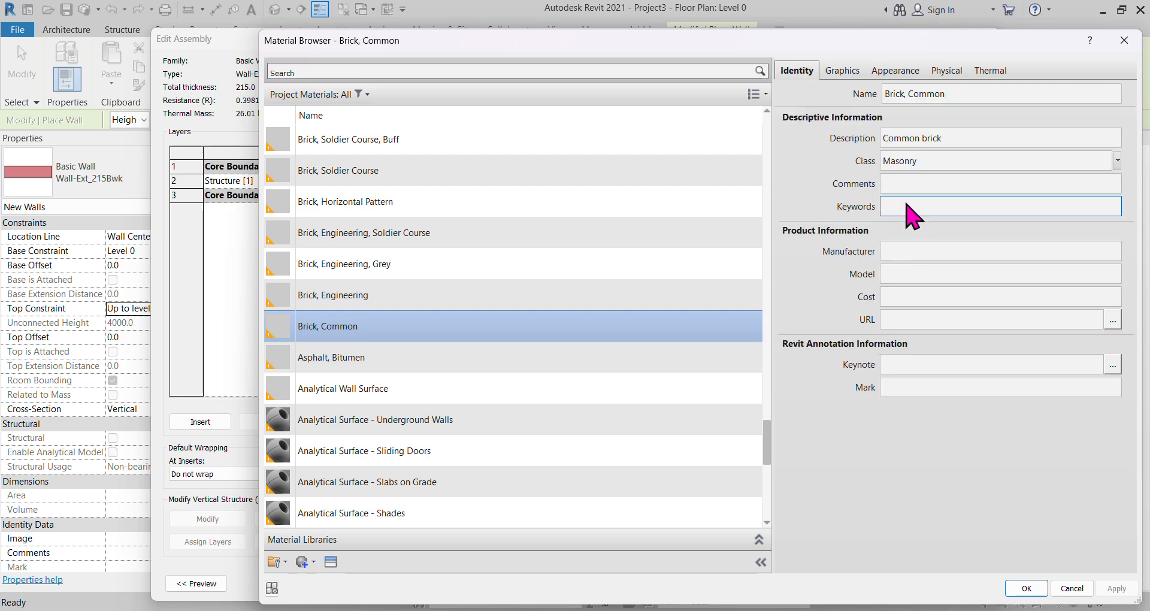
pyautogui.click(907, 300)
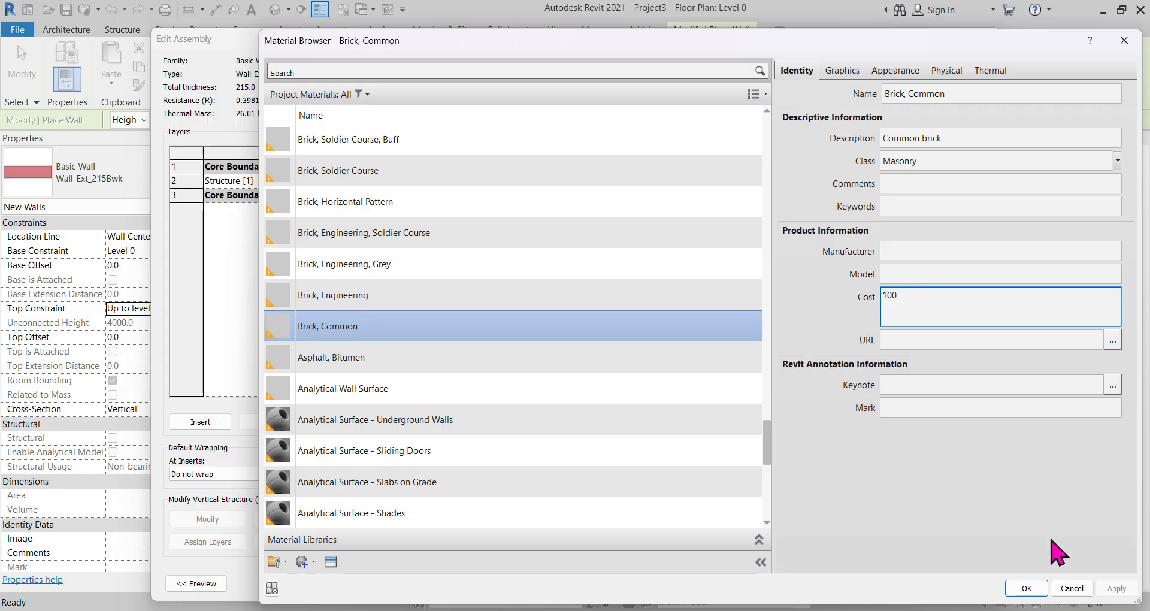
pyautogui.click(1021, 588)
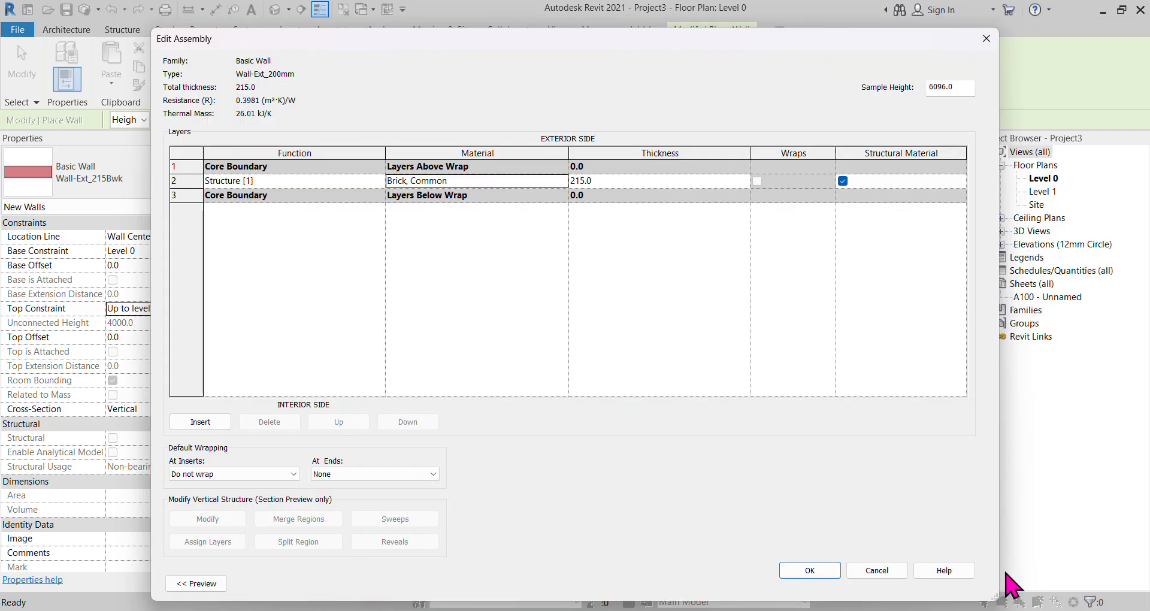
# Set the structure layer's thickness to 200 mm and accept the new wall type's properties
pyautogui.click(618, 180)
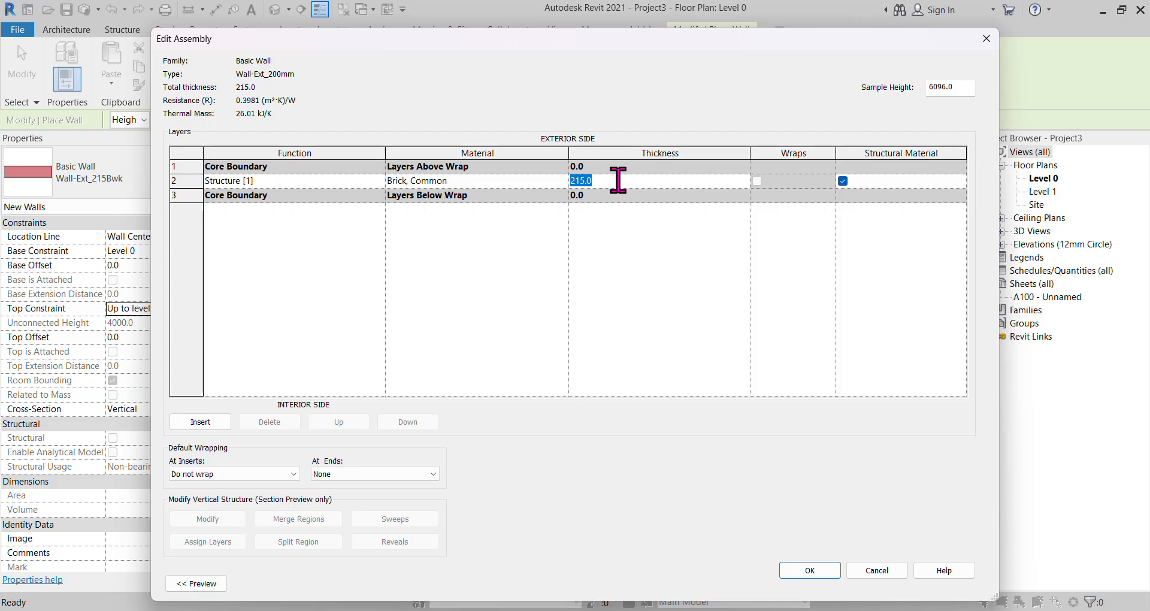
pyautogui.click(814, 572)
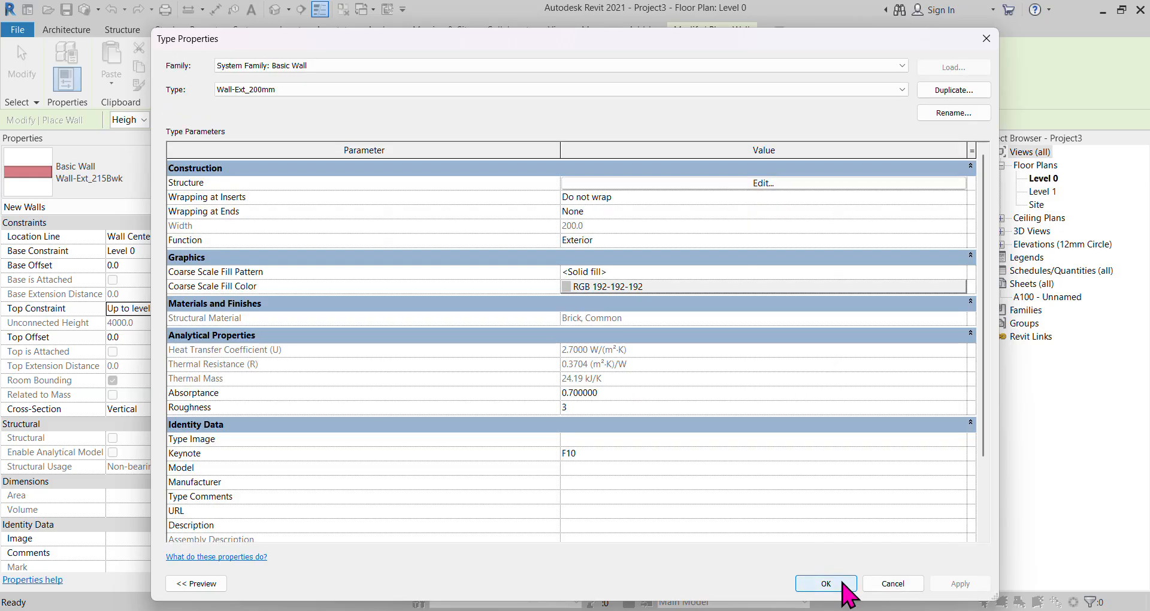
pyautogui.click(827, 583)
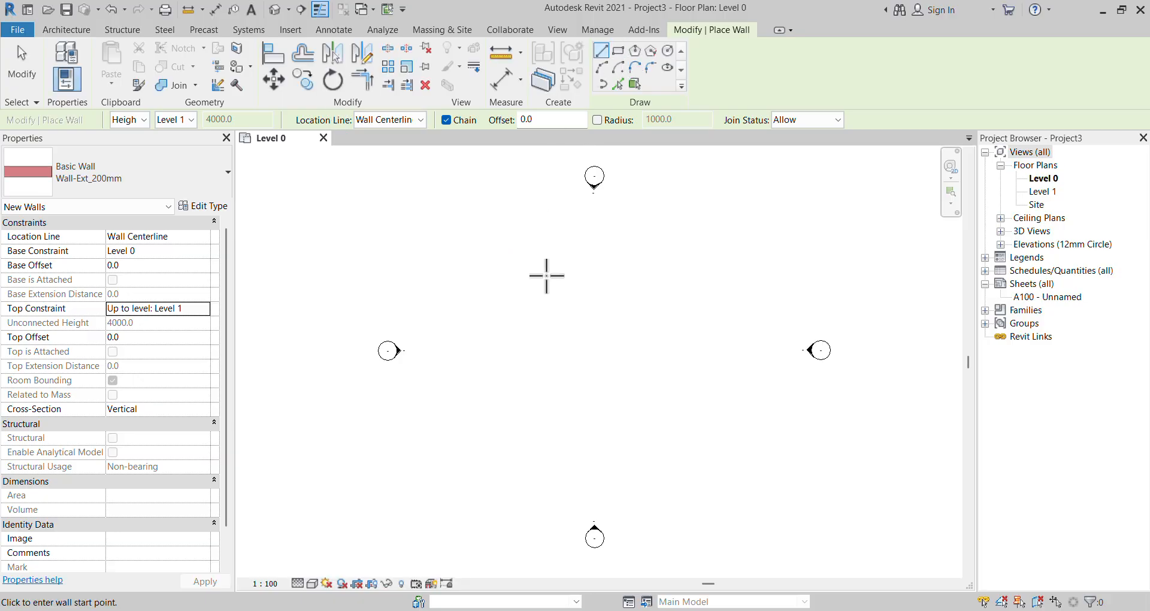
# Draw a closed rectangle of four walls, about 9300 mm long, between the elevation markers on Level 0
pyautogui.click(531, 293)
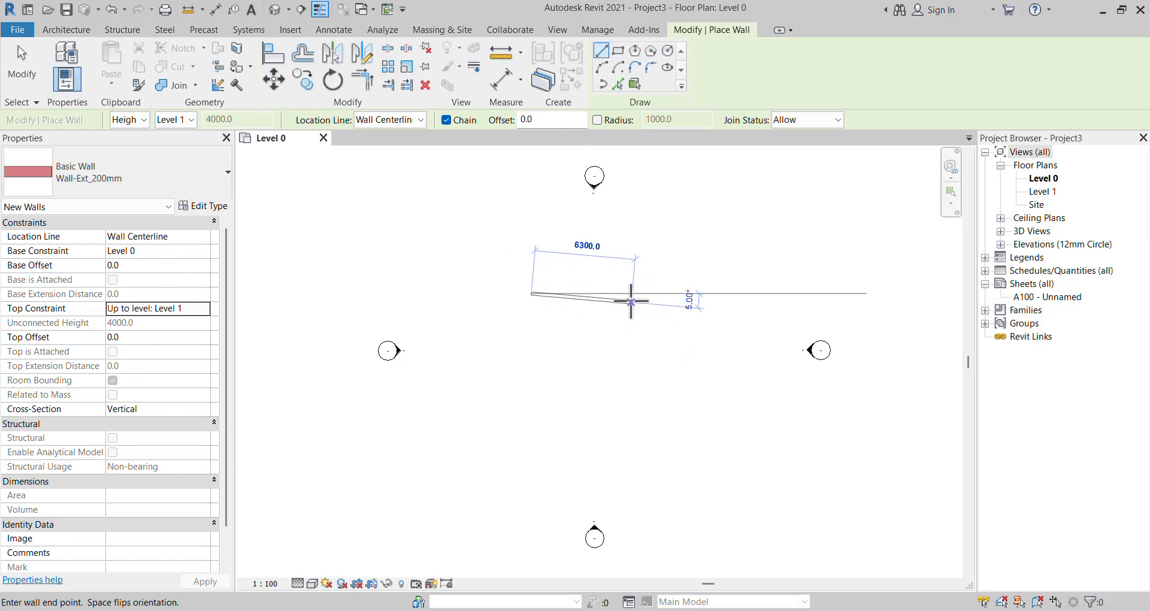
pyautogui.click(680, 294)
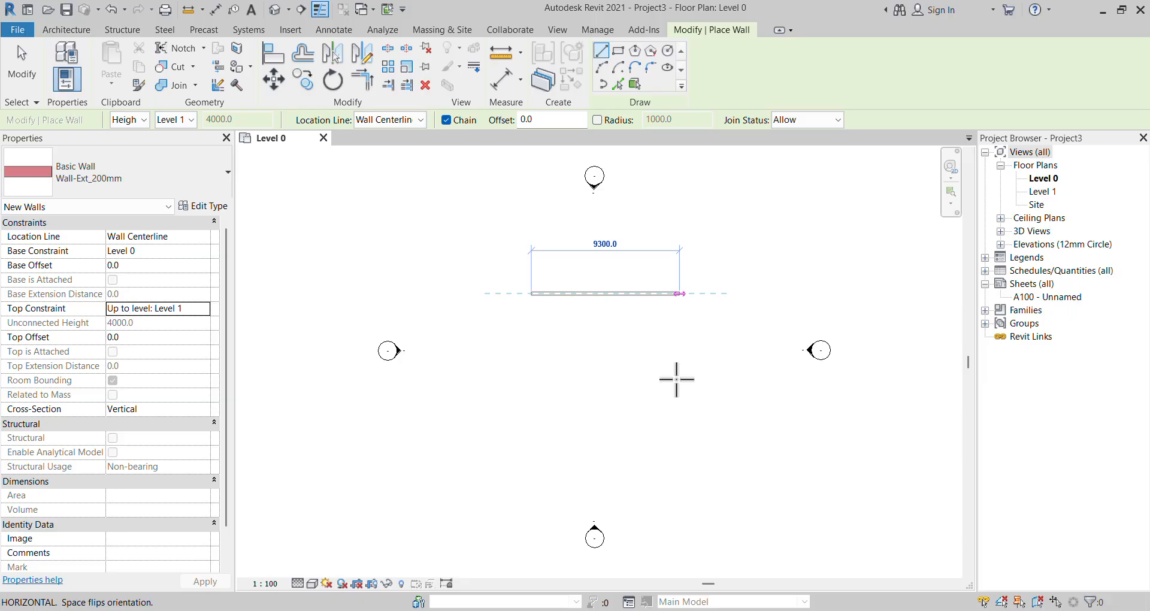
pyautogui.click(680, 378)
pyautogui.click(531, 378)
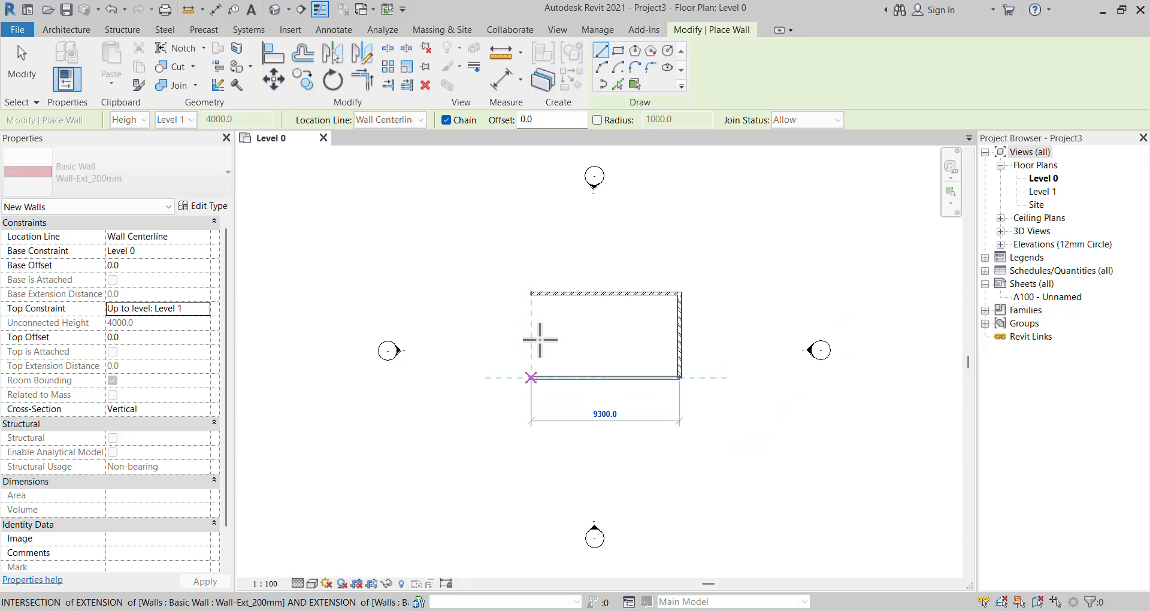
pyautogui.click(531, 294)
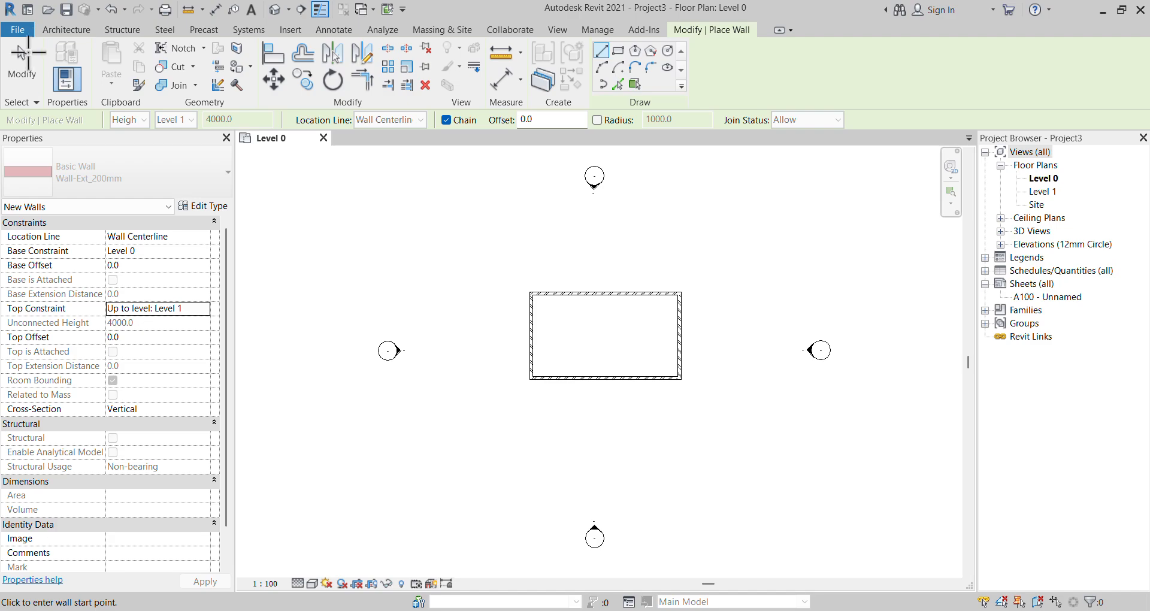
pyautogui.click(27, 57)
# Create a new building-component schedule for the Walls category, named Wall Schedule, in the New Construction phase
pyautogui.scroll(5, 699, 366)
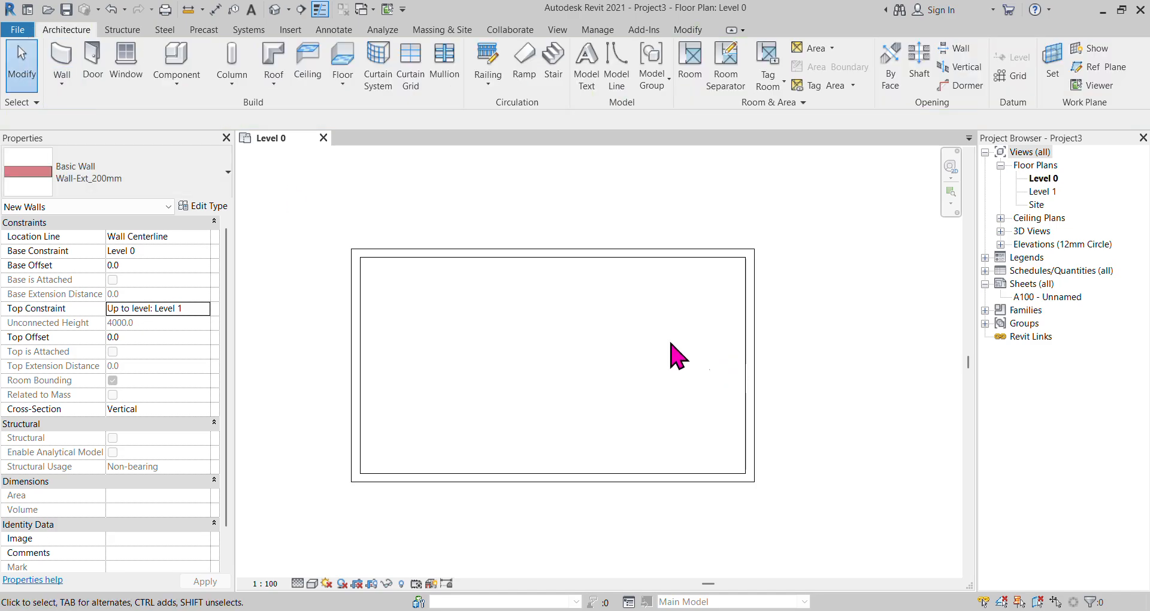
pyautogui.scroll(-1, 662, 335)
pyautogui.rightClick(1028, 276)
pyautogui.click(1028, 284)
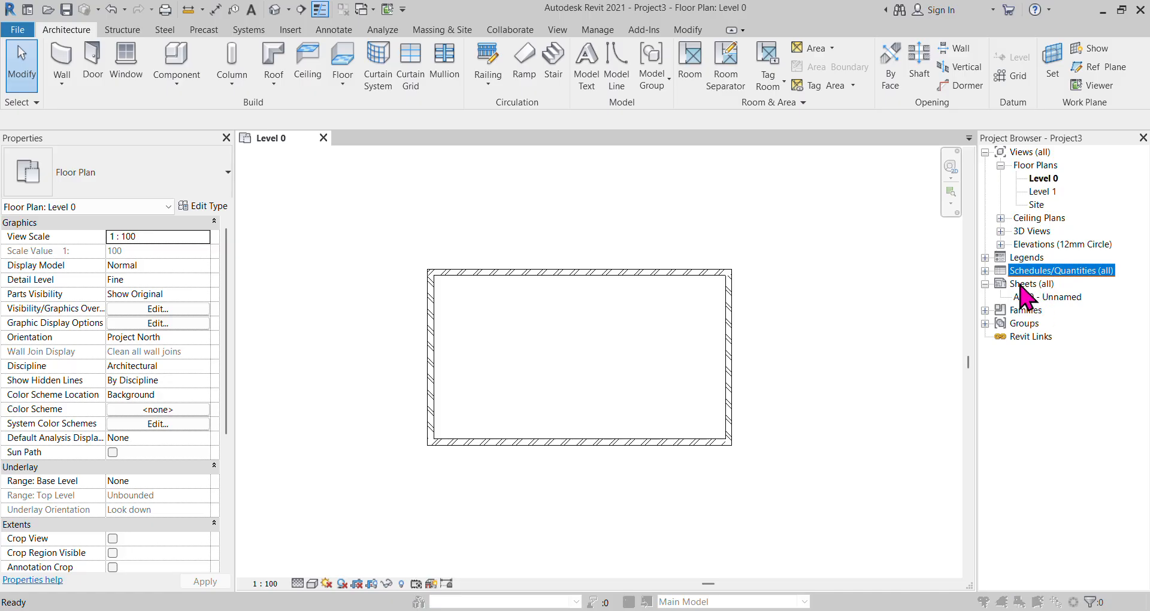
pyautogui.scroll(-4, 487, 318)
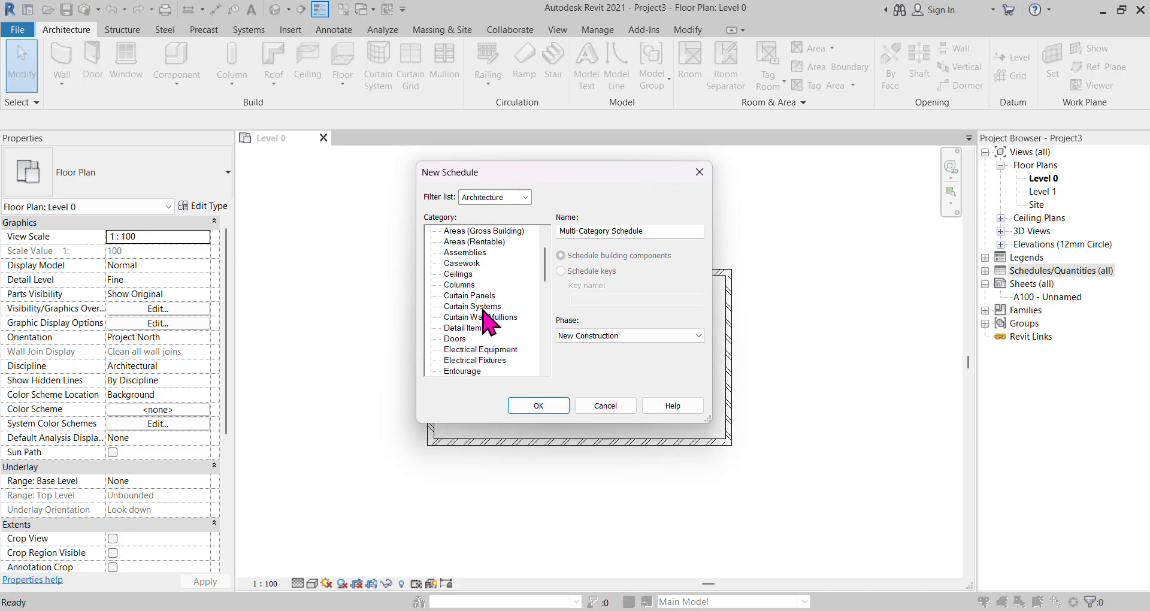
pyautogui.scroll(-2, 486, 327)
pyautogui.scroll(-3, 467, 342)
pyautogui.scroll(-6, 470, 347)
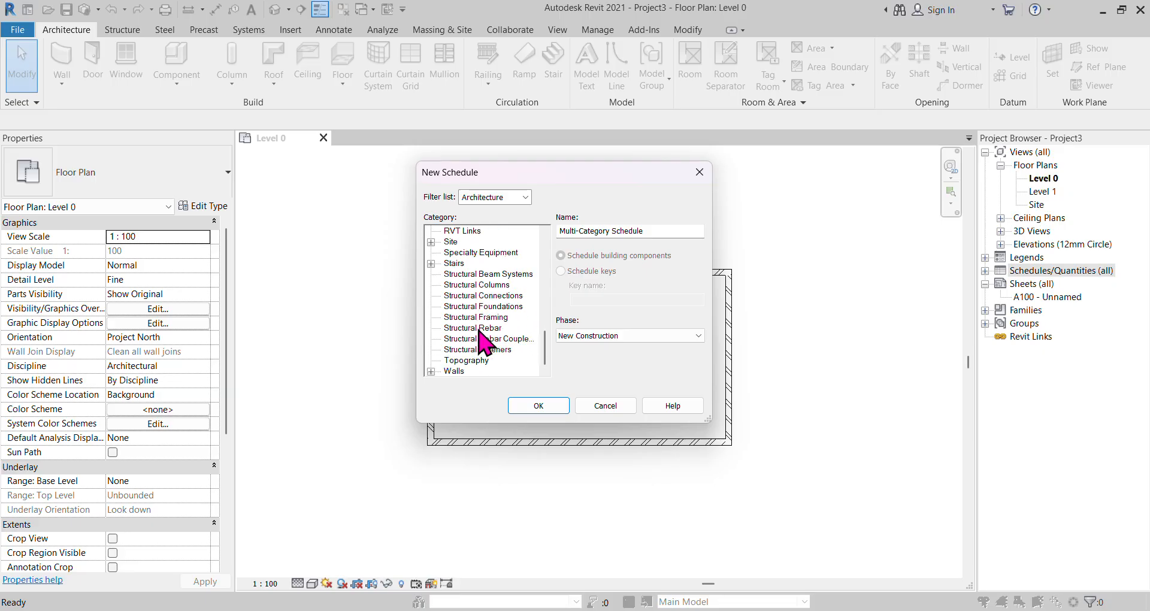
pyautogui.click(455, 372)
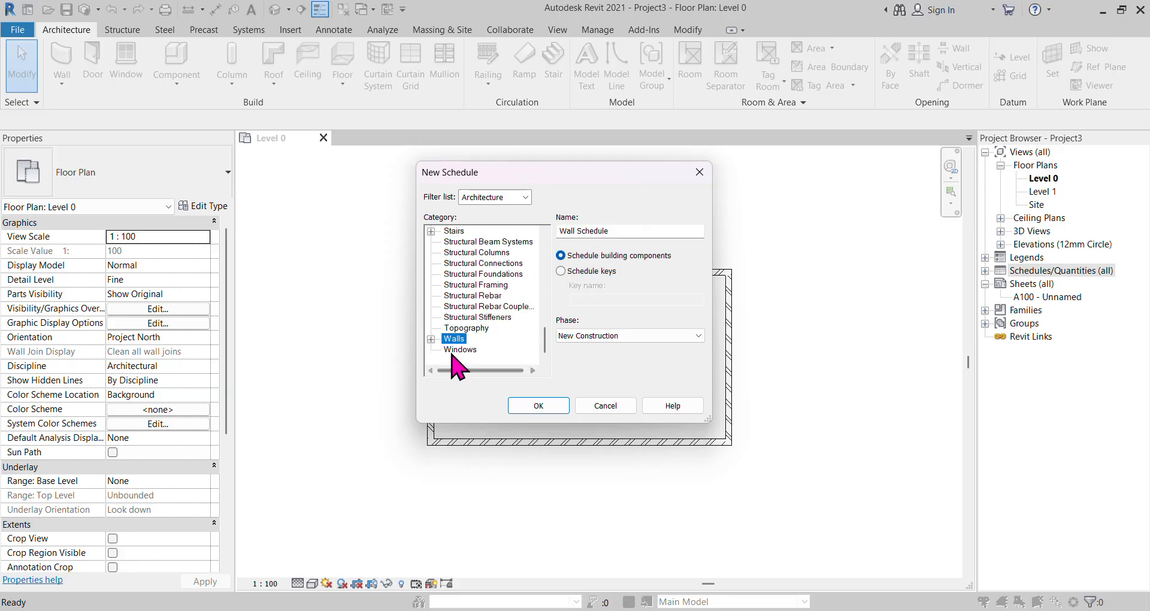
pyautogui.click(539, 406)
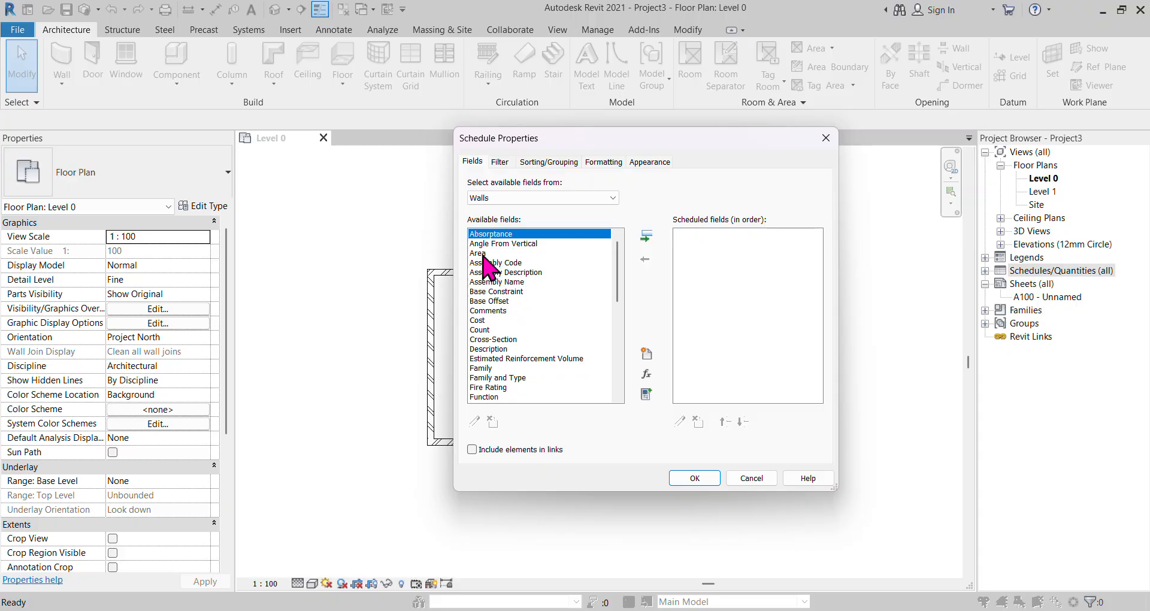
# Add the Family and Type, Area and Function fields to the wall schedule, in that order
pyautogui.click(480, 254)
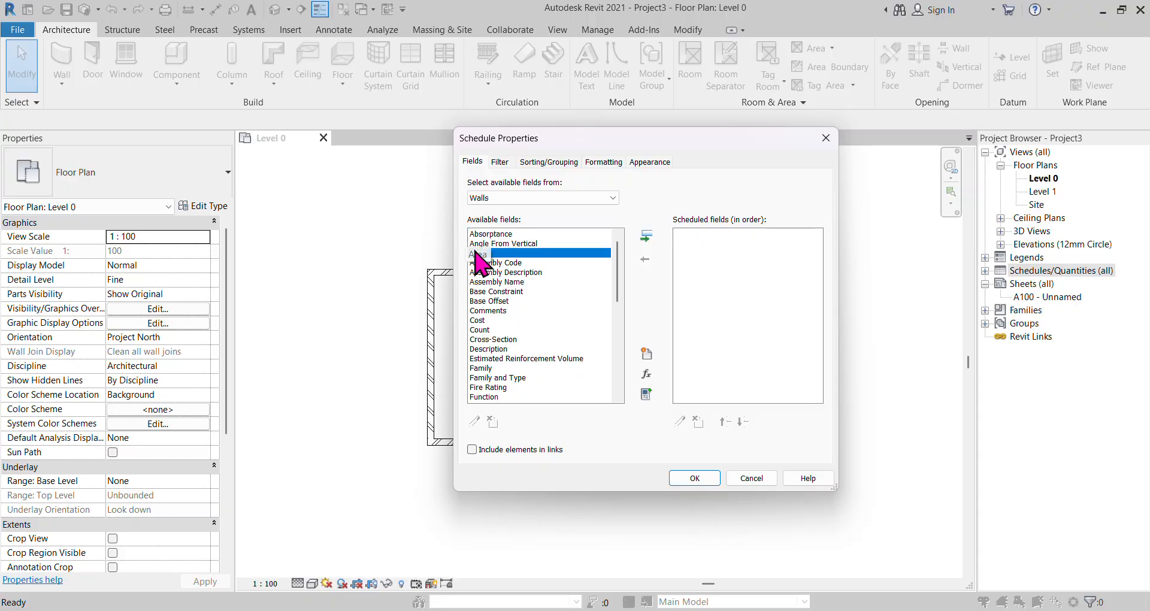
pyautogui.click(497, 378)
pyautogui.click(647, 237)
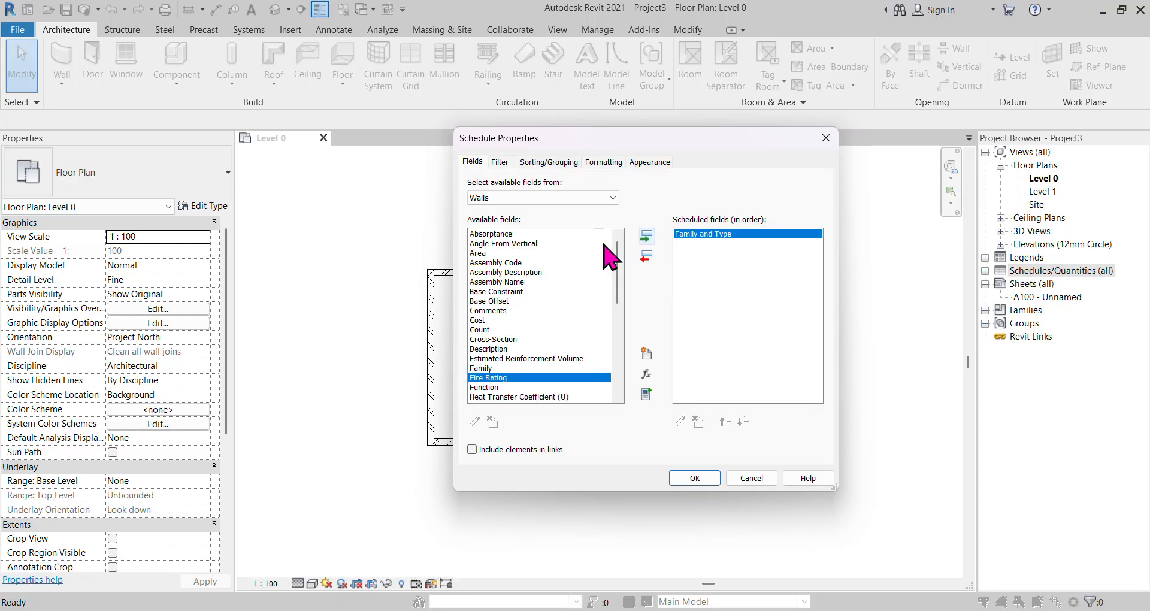
pyautogui.click(483, 253)
pyautogui.click(647, 237)
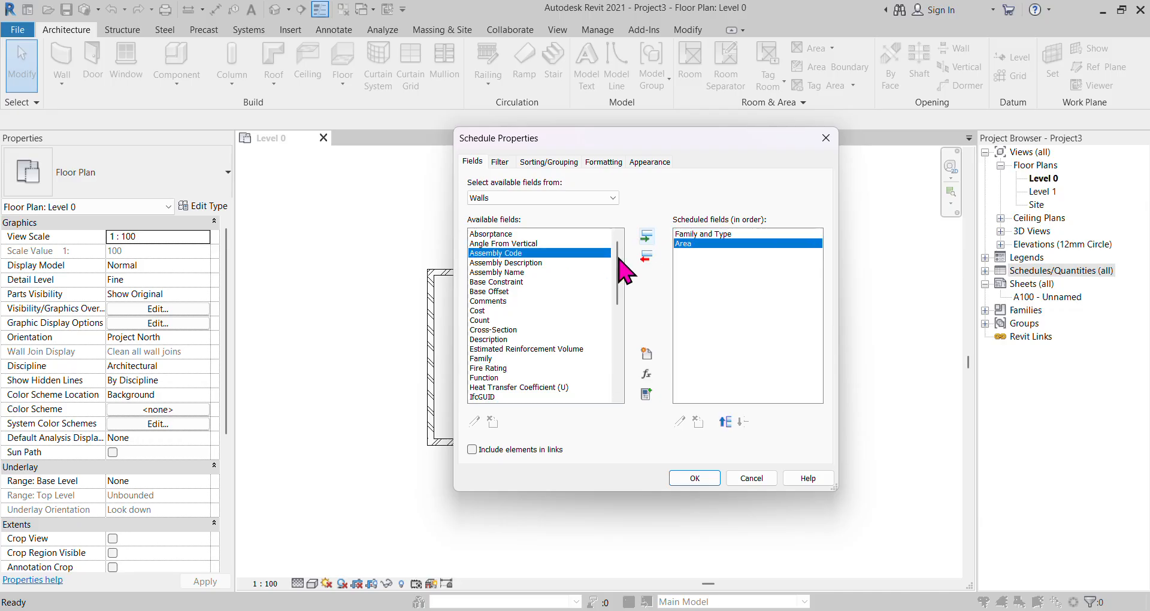
pyautogui.click(491, 378)
pyautogui.click(647, 237)
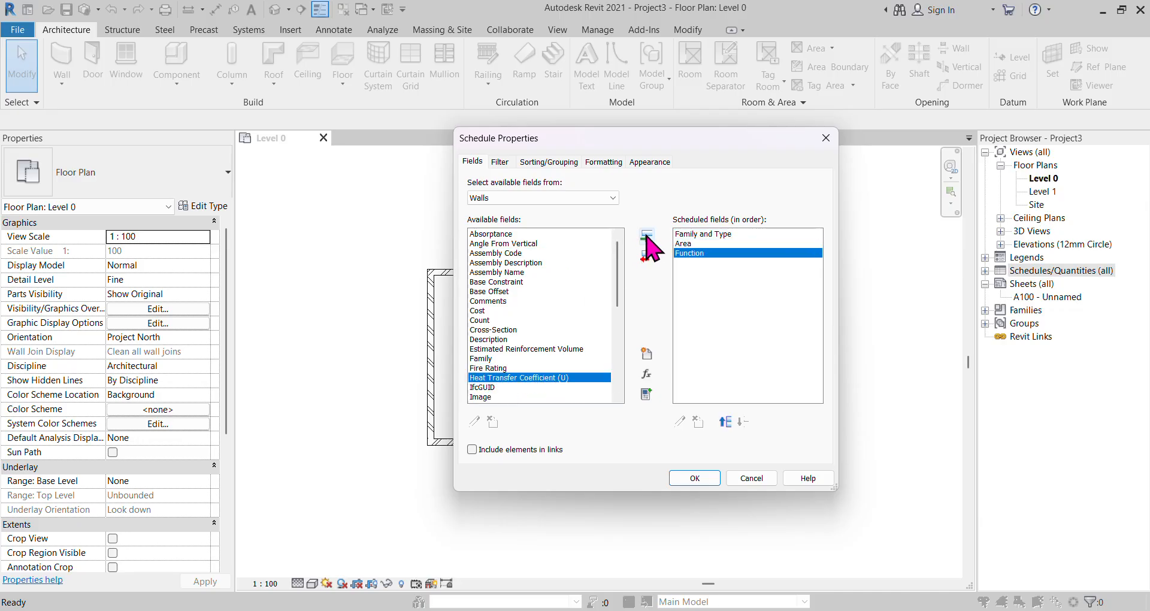
# Add the Length and Width fields to the wall schedule, in that order
pyautogui.scroll(-4, 595, 365)
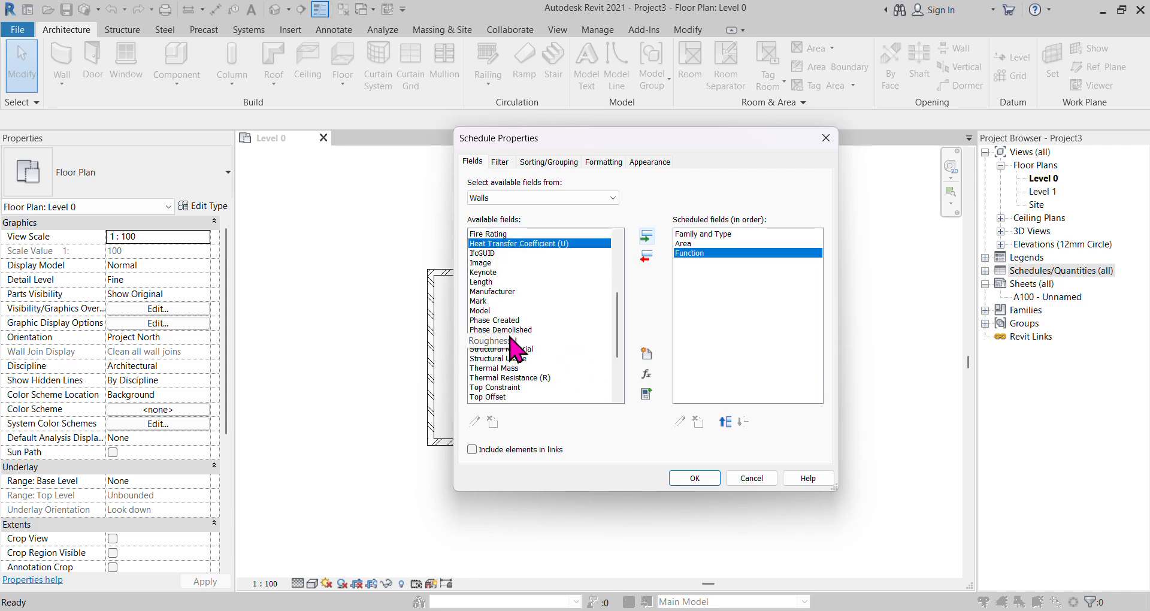
pyautogui.click(489, 281)
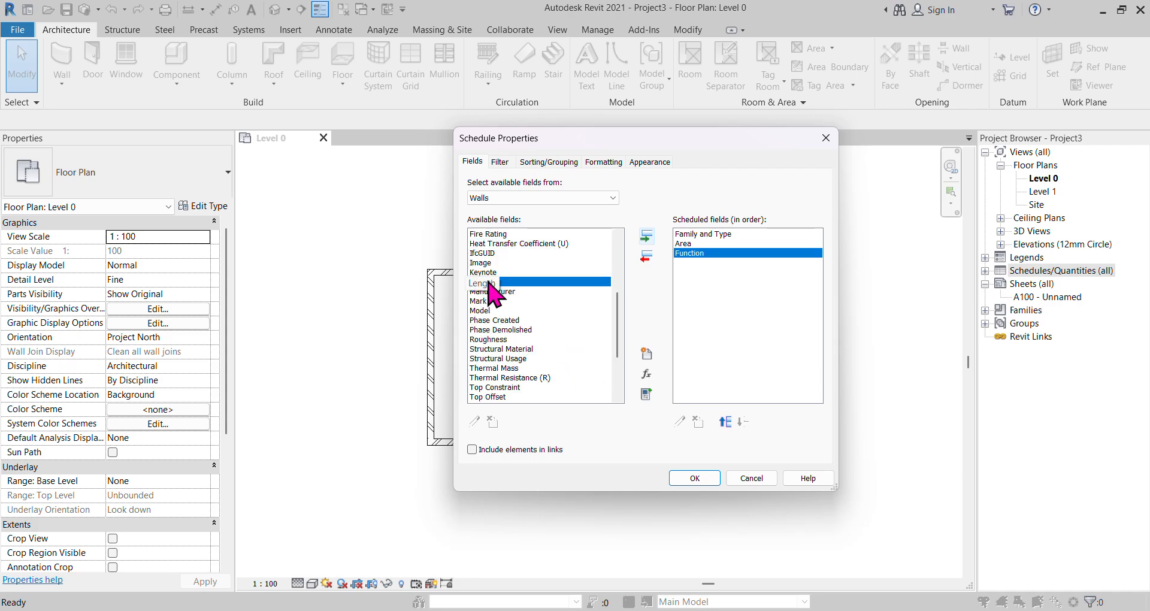
pyautogui.click(647, 237)
pyautogui.scroll(-3, 518, 401)
pyautogui.click(481, 396)
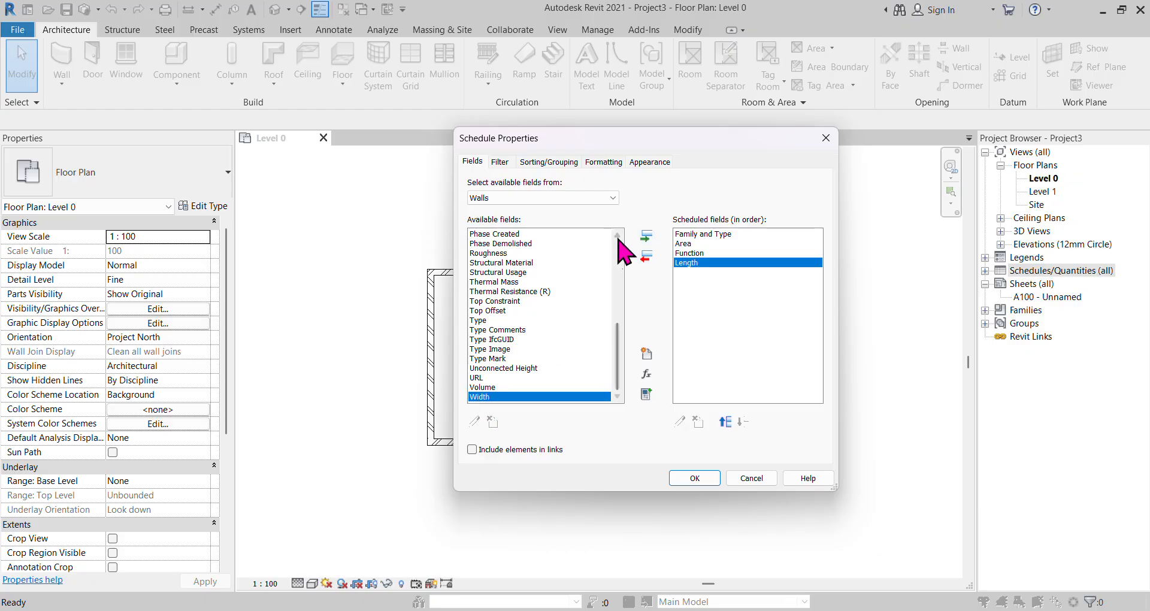
pyautogui.click(647, 237)
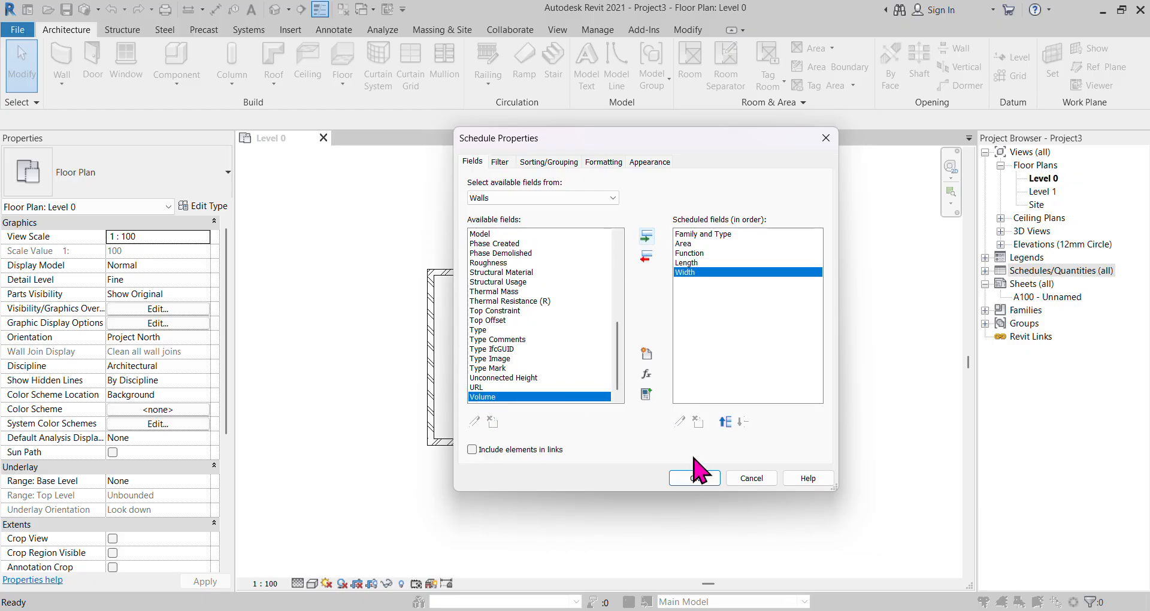
# Add the Cost field after Width and accept the schedule properties to generate the wall schedule
pyautogui.scroll(10, 530, 353)
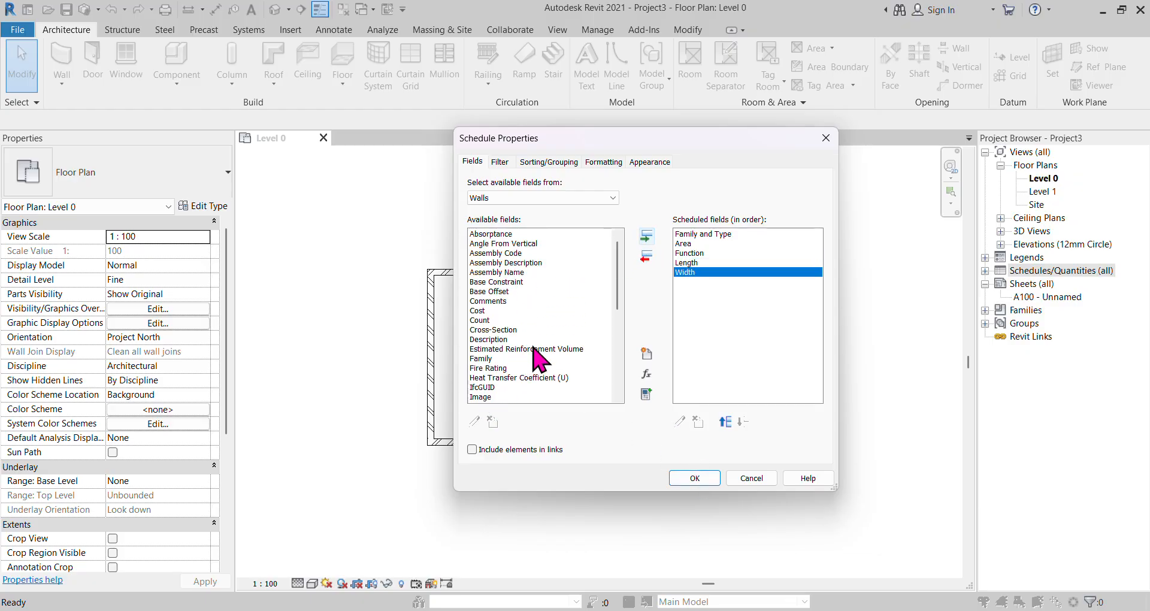
pyautogui.click(480, 311)
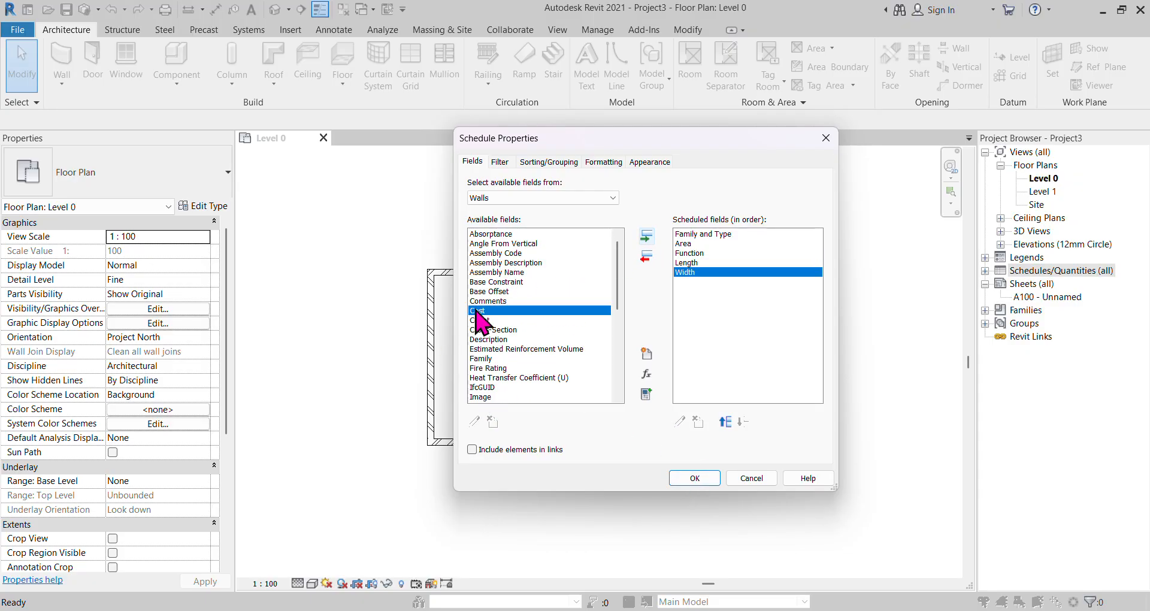
pyautogui.click(646, 236)
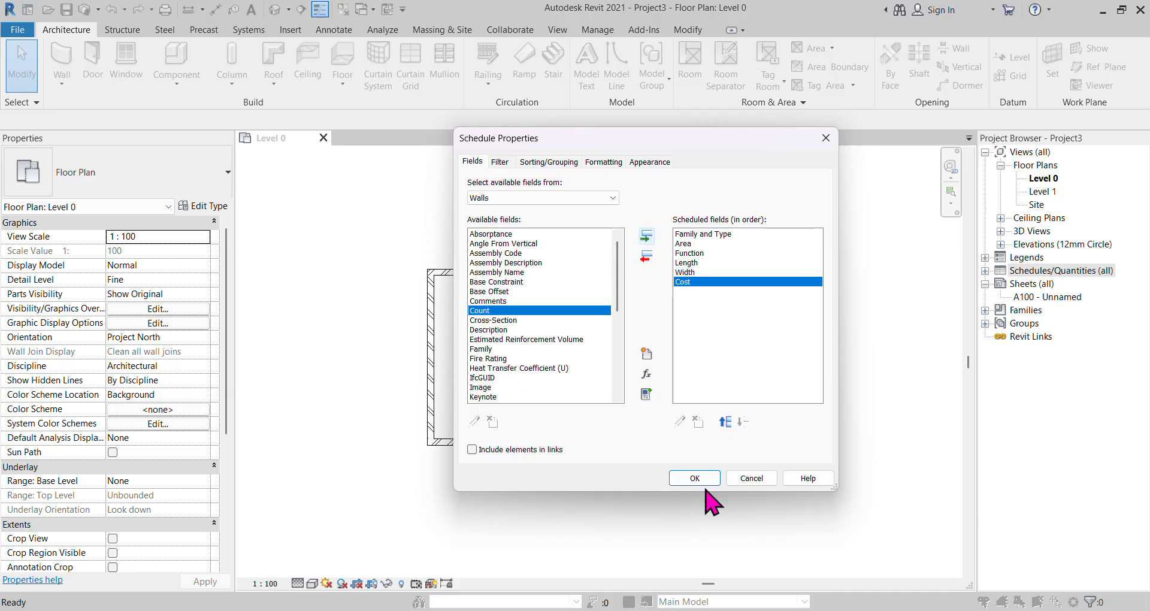
pyautogui.click(691, 474)
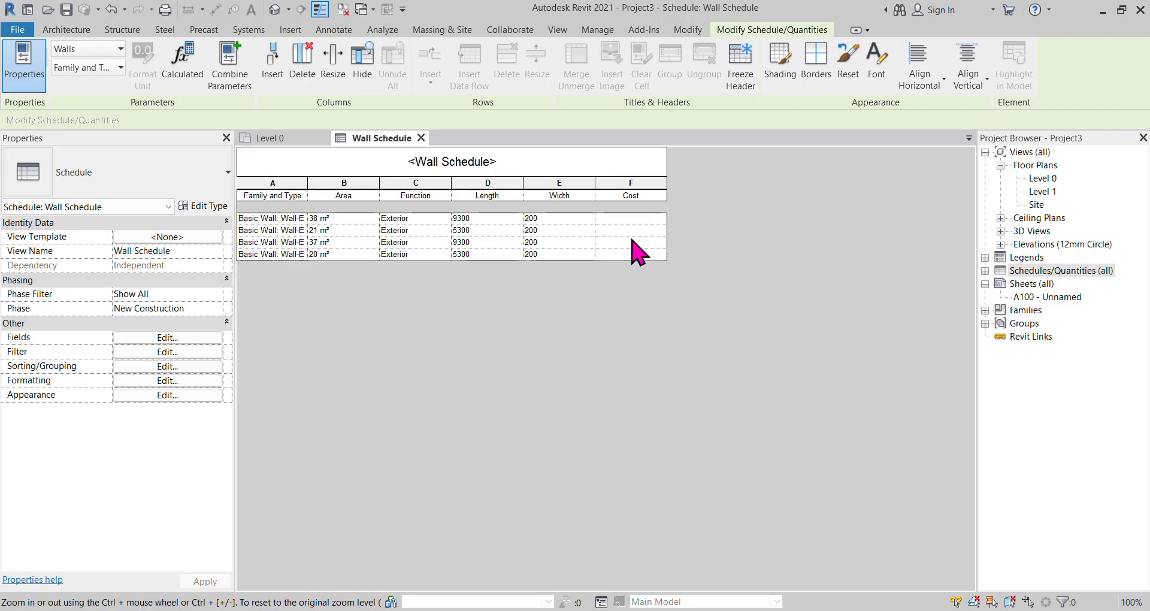
# On the Level 0 plan, set the Cost of the upper wall's type, Wall-Ext_200mm, to 200 and apply it
pyautogui.click(278, 139)
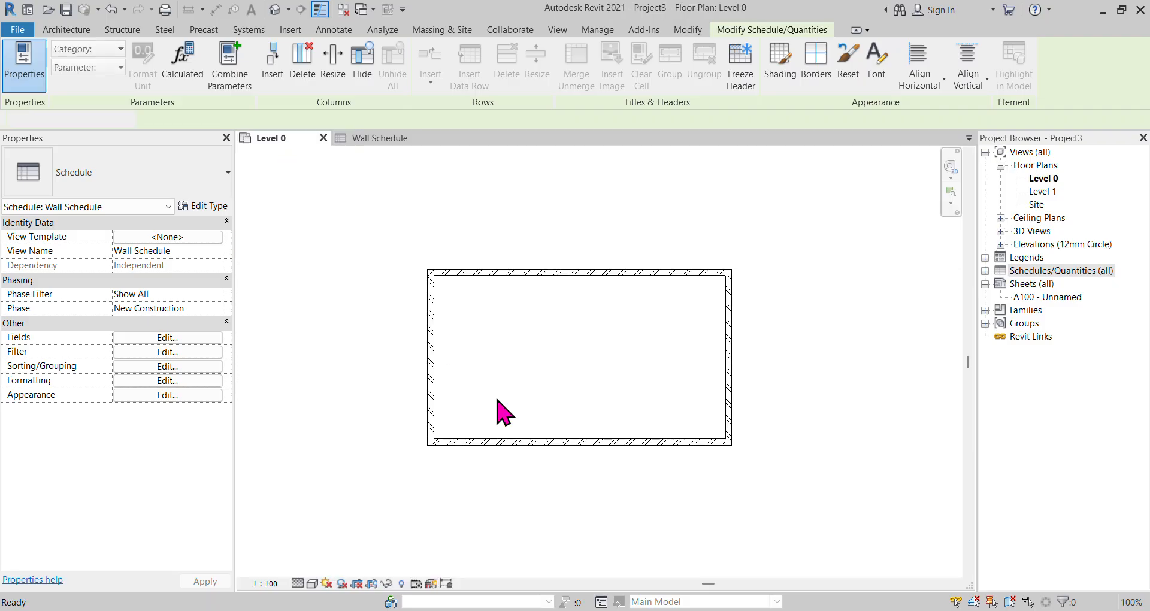
pyautogui.click(557, 274)
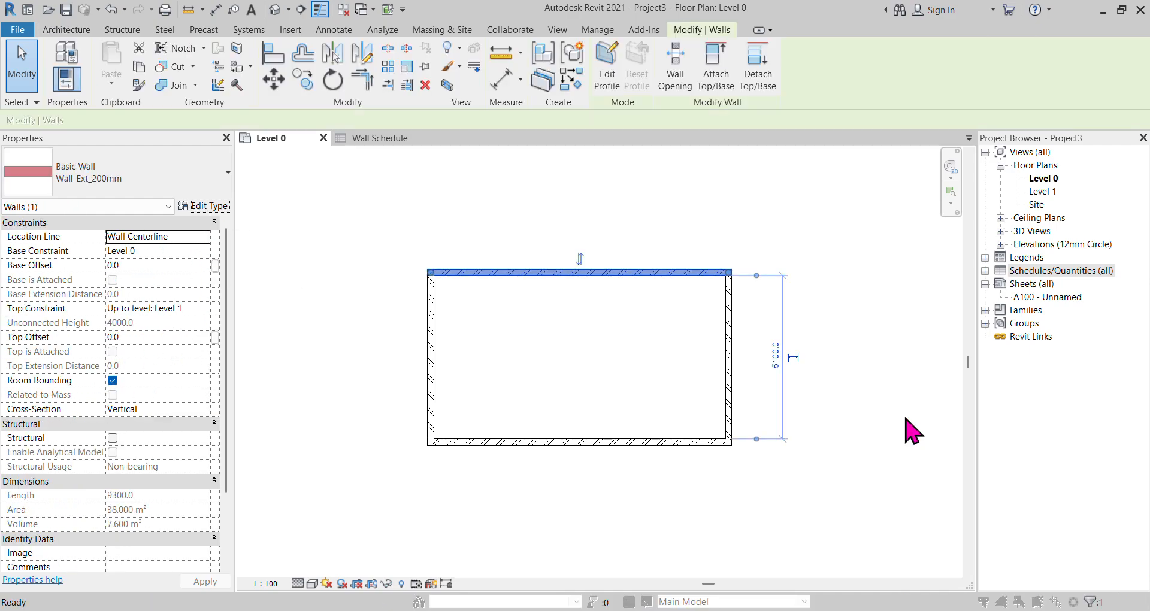
pyautogui.scroll(-3, 617, 482)
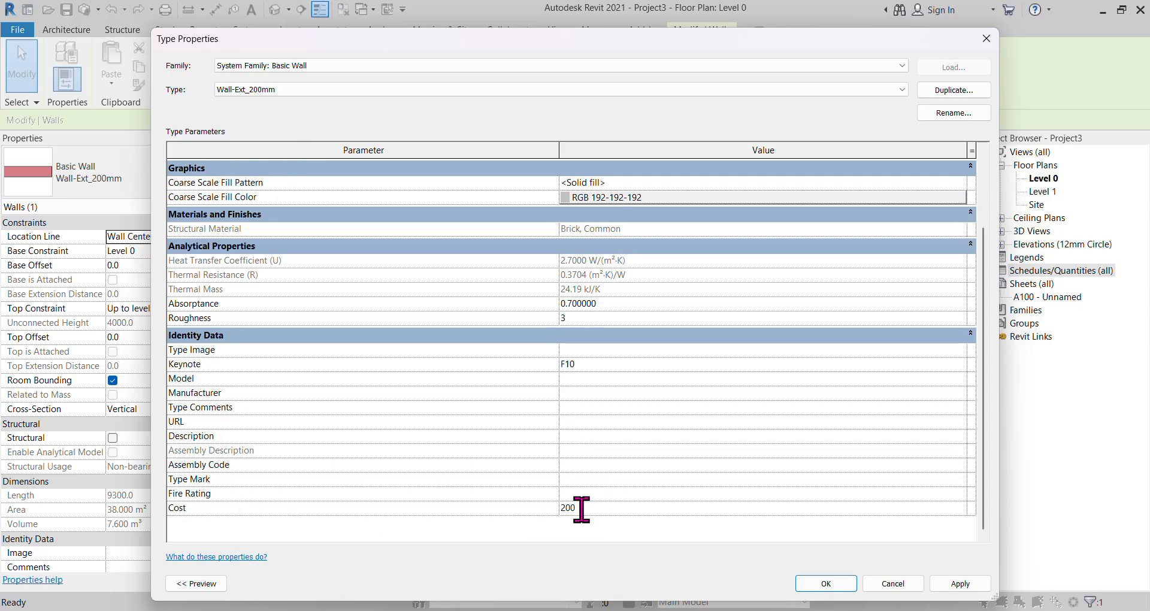
pyautogui.click(958, 585)
pyautogui.click(820, 584)
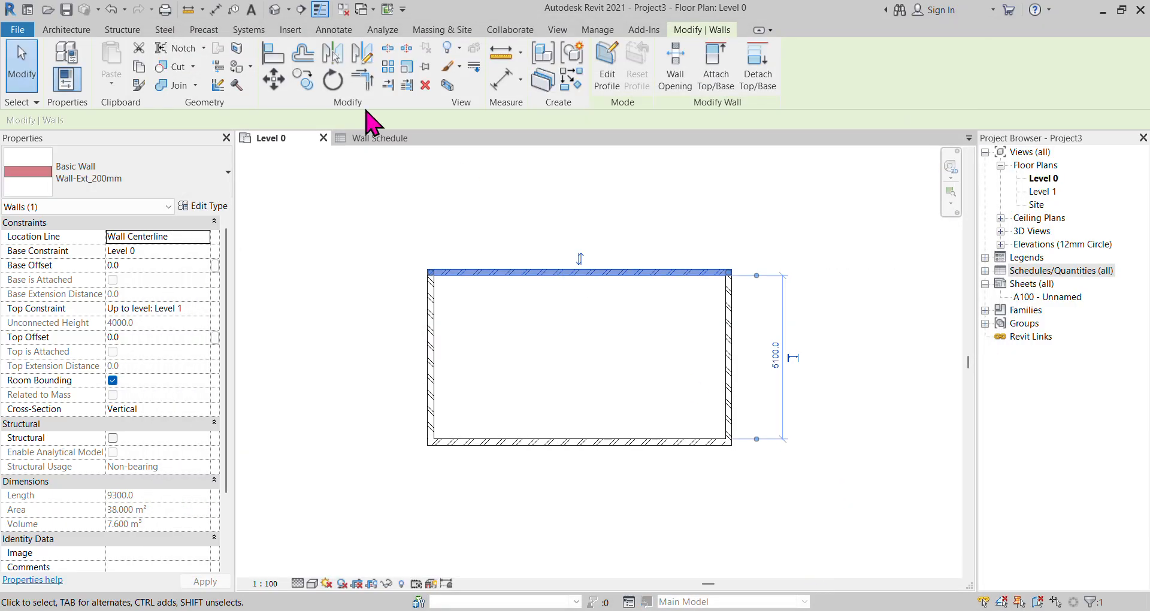
pyautogui.click(596, 318)
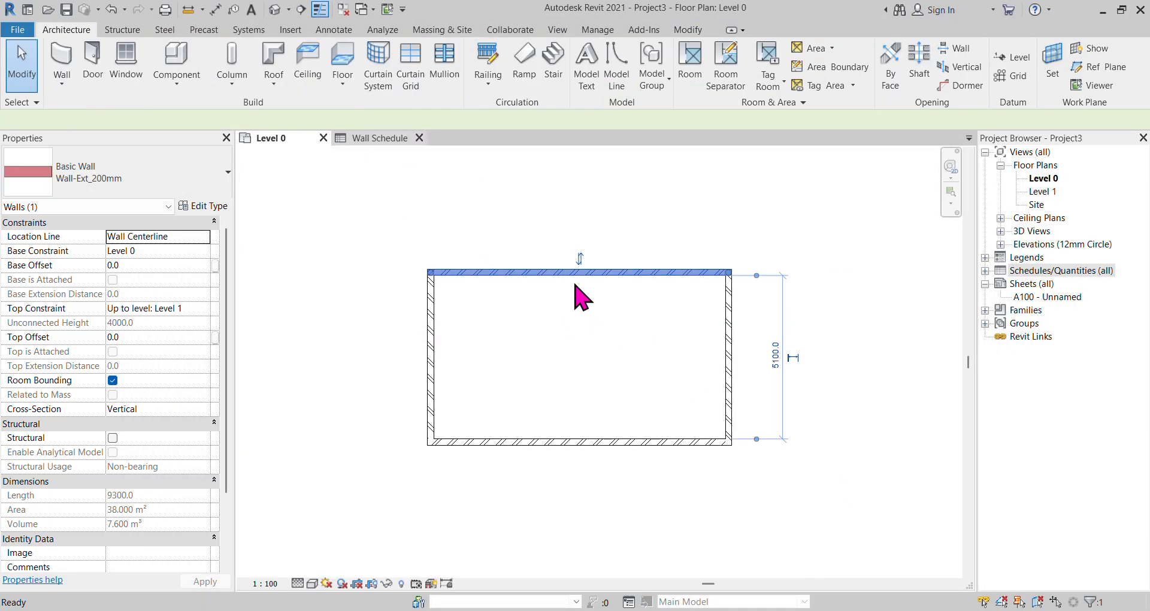
# Return to the wall schedule and widen its Family and Type column
pyautogui.click(374, 144)
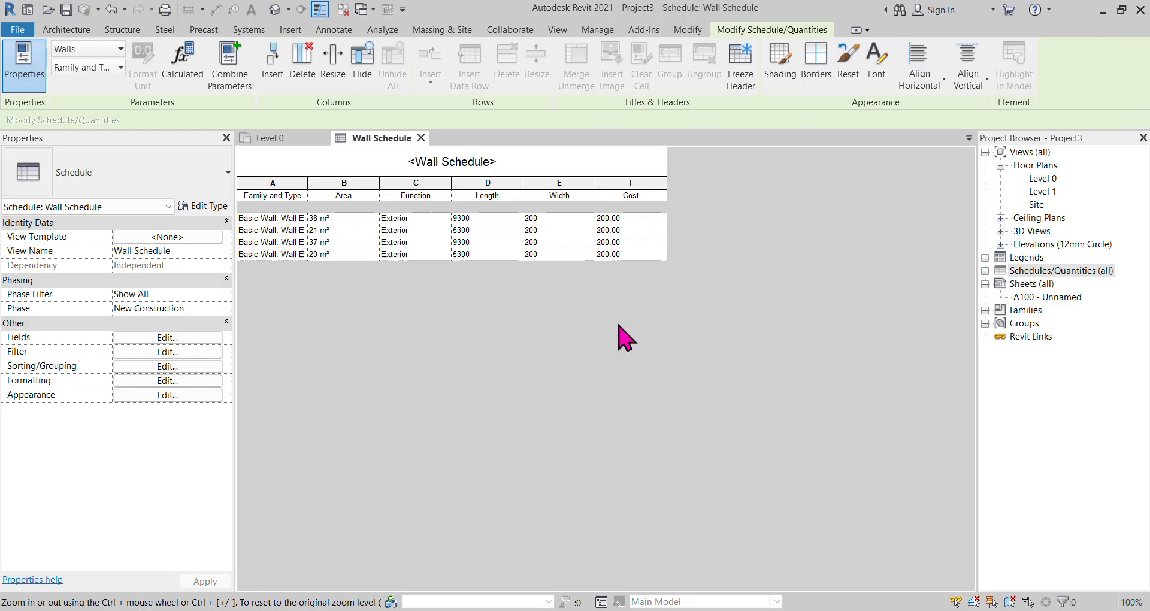
pyautogui.moveTo(307, 180); pyautogui.dragTo(354, 180)
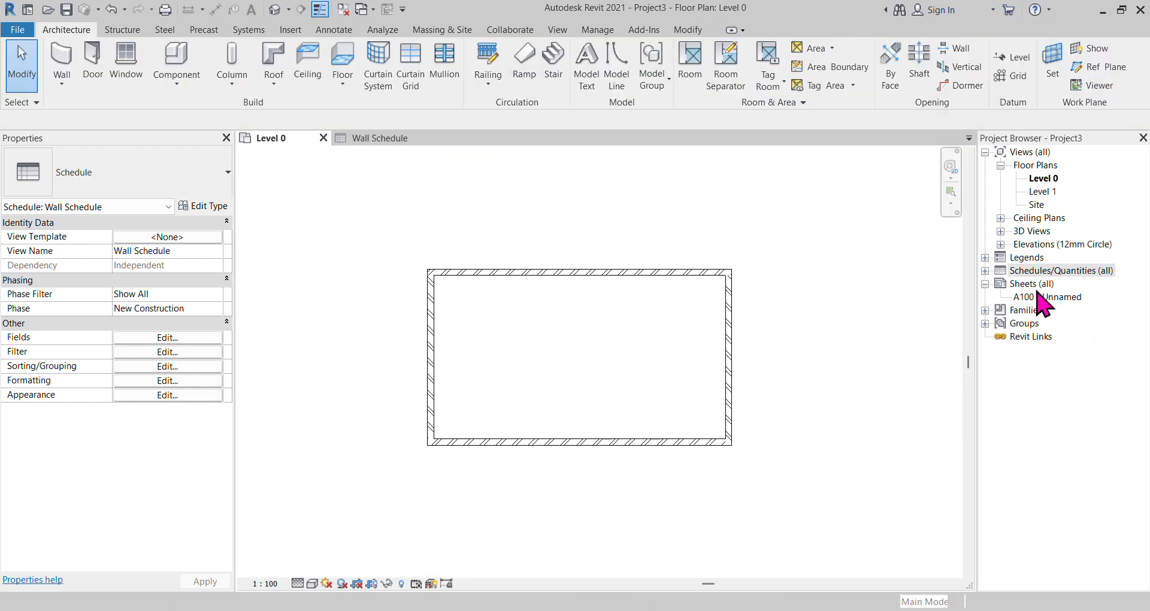
# Create a new material takeoff for the Walls category in the New Construction phase
pyautogui.rightClick(1041, 272)
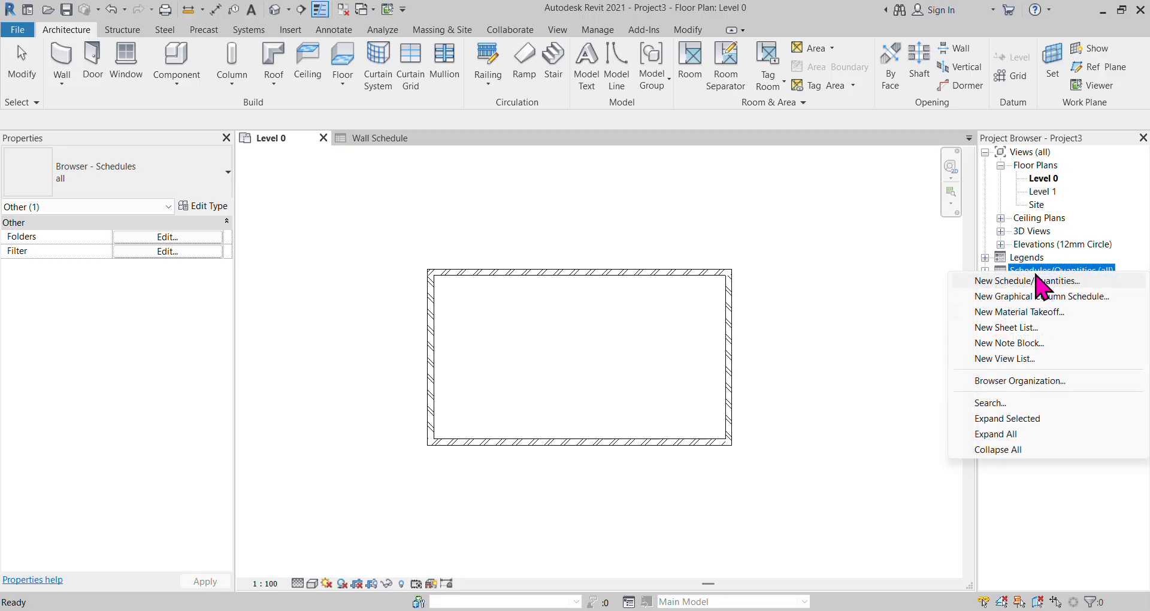
pyautogui.click(1026, 312)
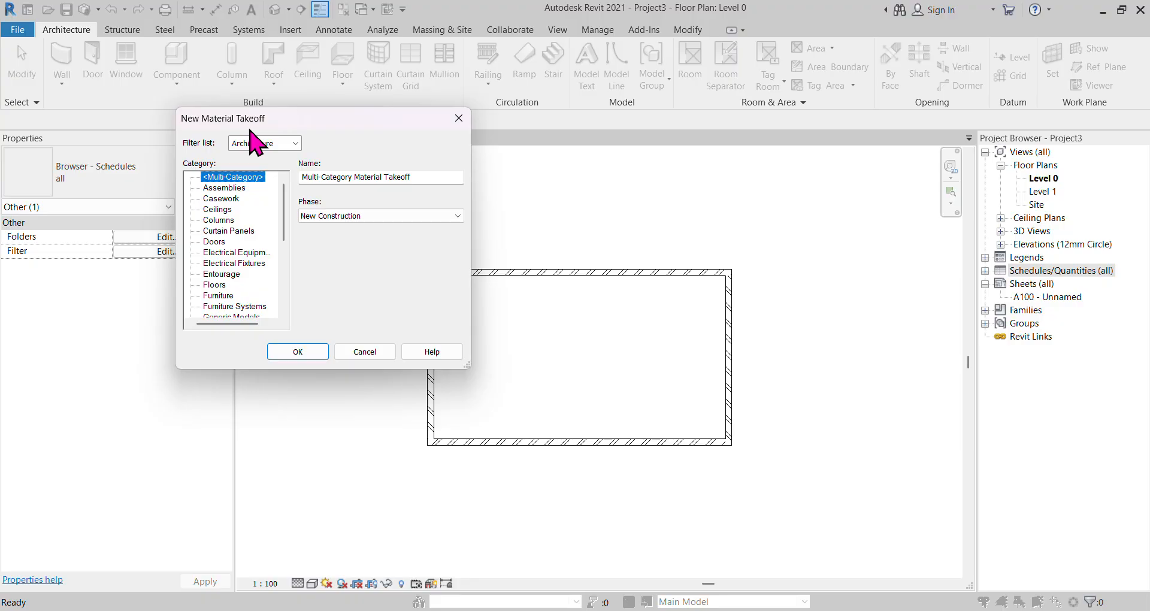
pyautogui.scroll(-5, 252, 299)
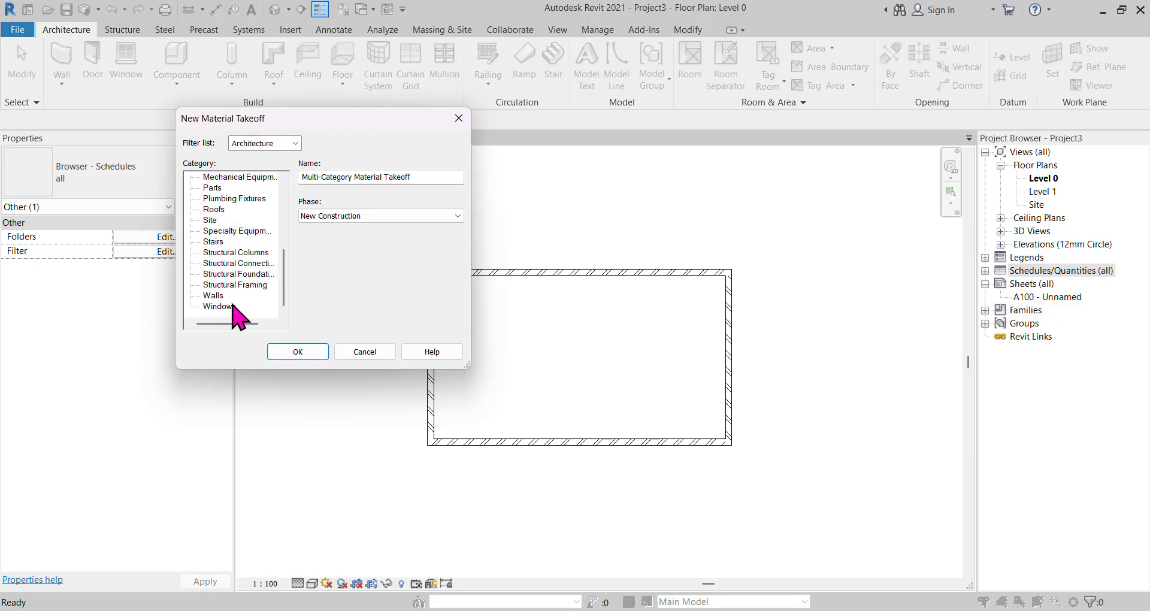
pyautogui.click(213, 295)
pyautogui.click(318, 352)
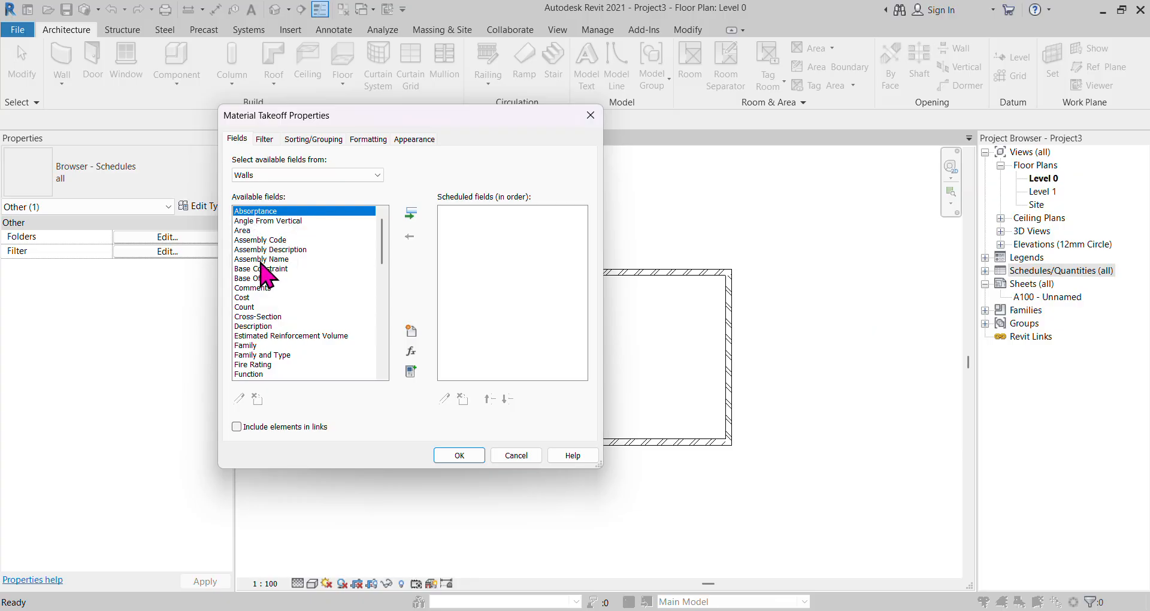
# Add the Family and Type and Material: Area fields to the wall material takeoff, in that order
pyautogui.scroll(-10, 294, 303)
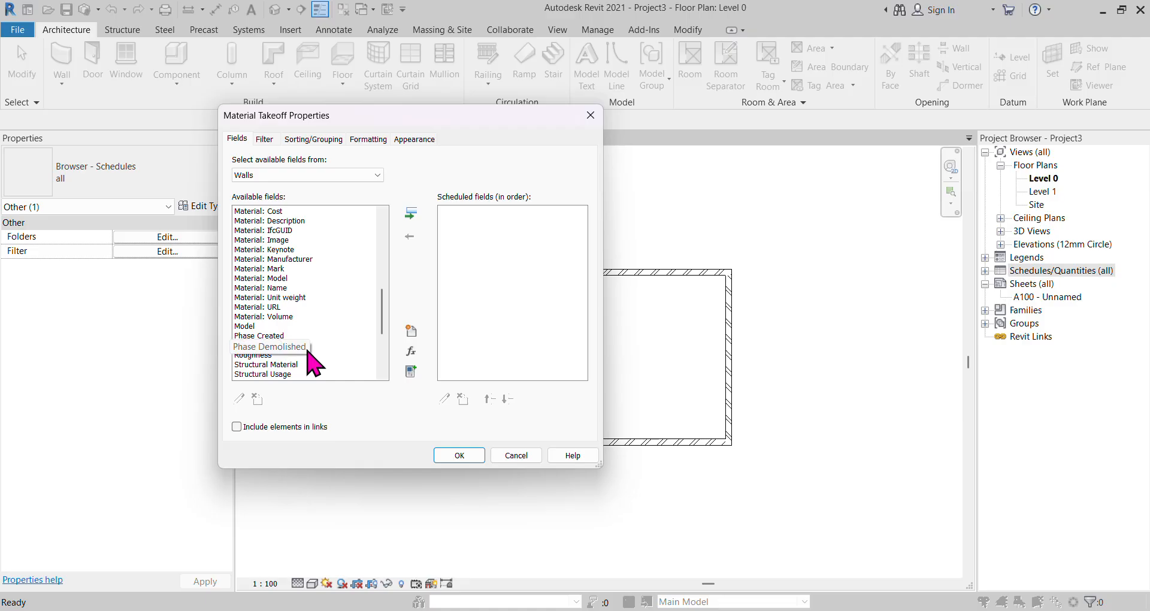
pyautogui.scroll(5, 281, 257)
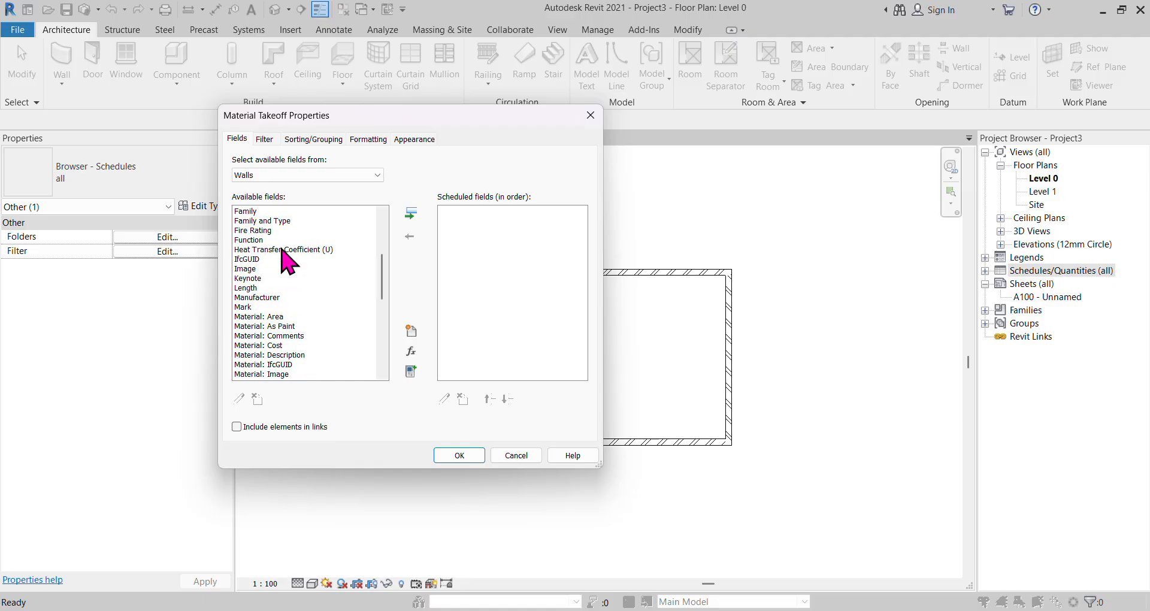
pyautogui.click(282, 316)
pyautogui.click(264, 220)
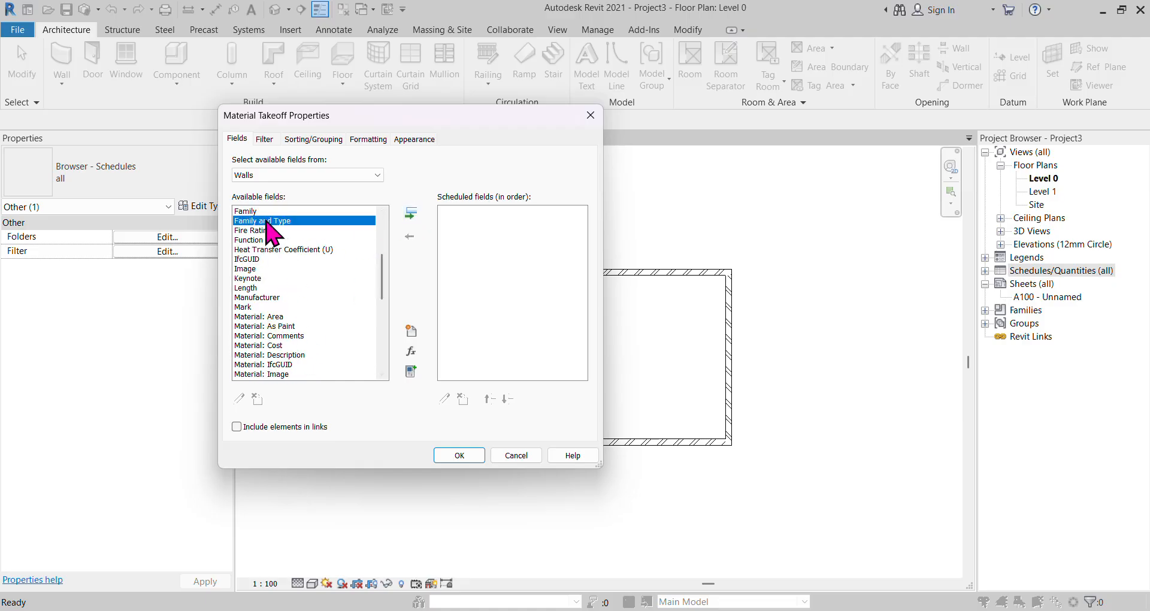
pyautogui.click(411, 212)
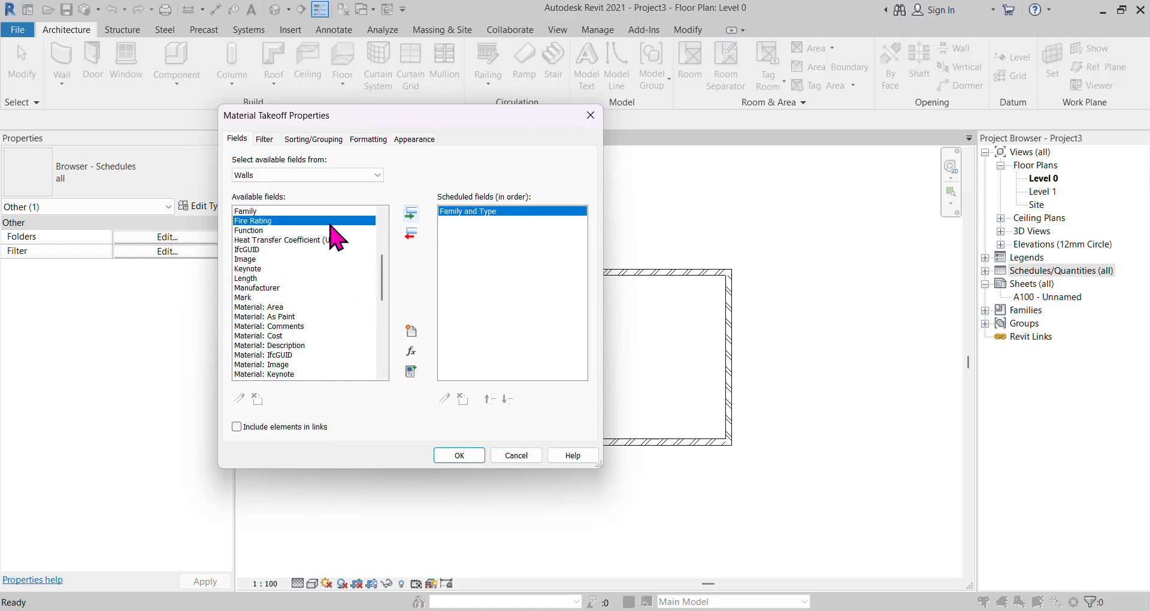
pyautogui.click(280, 307)
pyautogui.click(411, 214)
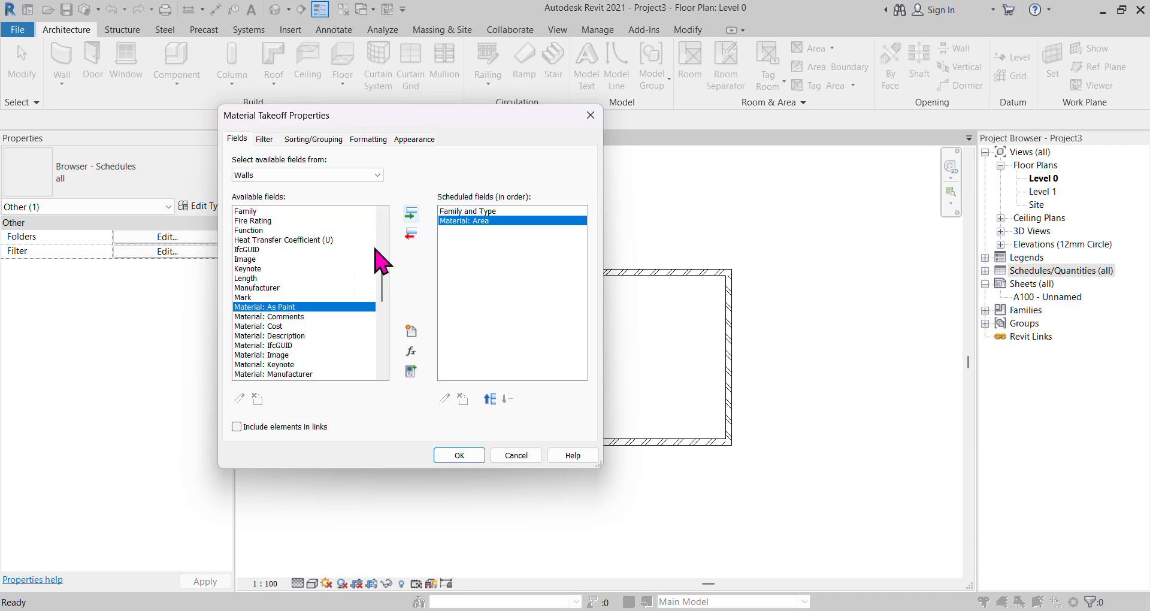
# Add the Material: Cost and Material: Volume fields to the wall material takeoff
pyautogui.click(298, 326)
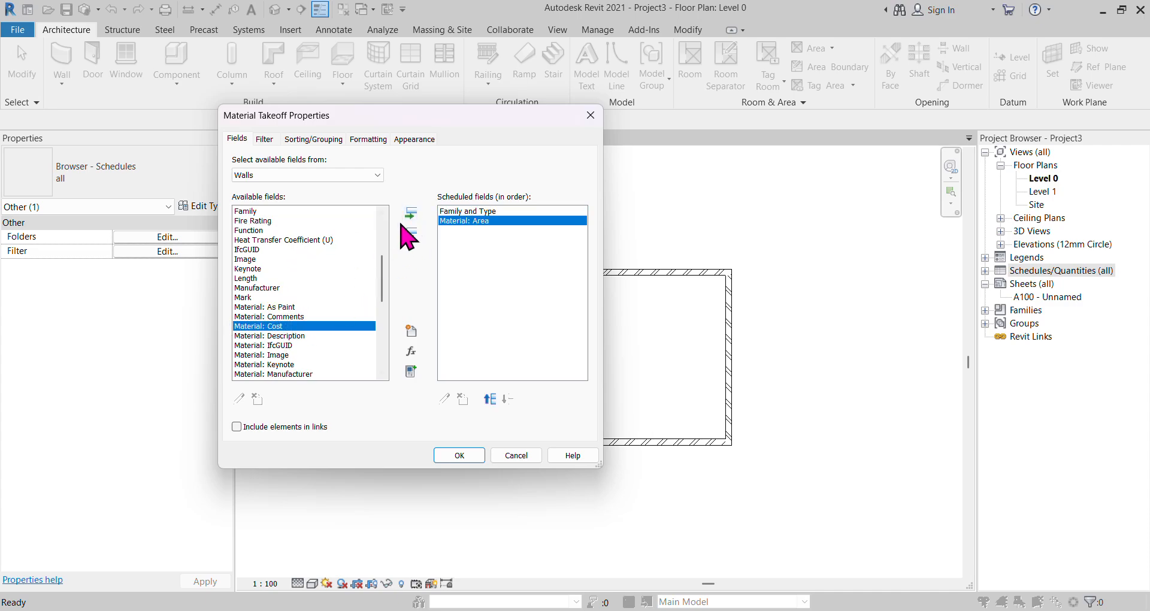
pyautogui.click(411, 214)
pyautogui.scroll(-5, 296, 366)
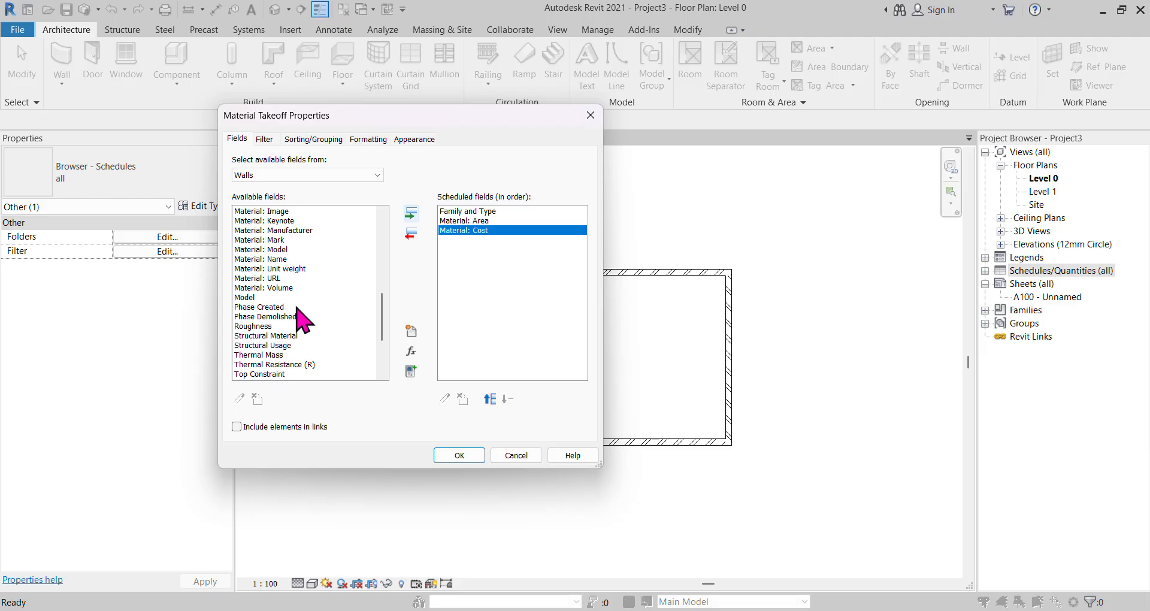
pyautogui.click(295, 289)
pyautogui.click(411, 216)
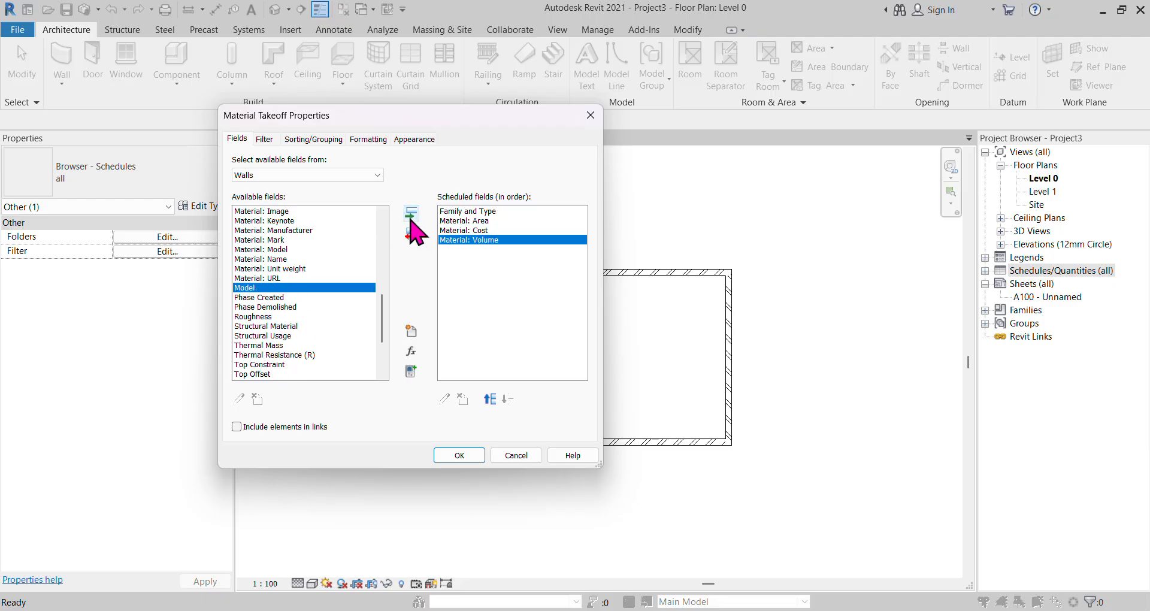
# Add the Function field to the material takeoff and reorder it directly below Family and Type
pyautogui.scroll(-3, 303, 339)
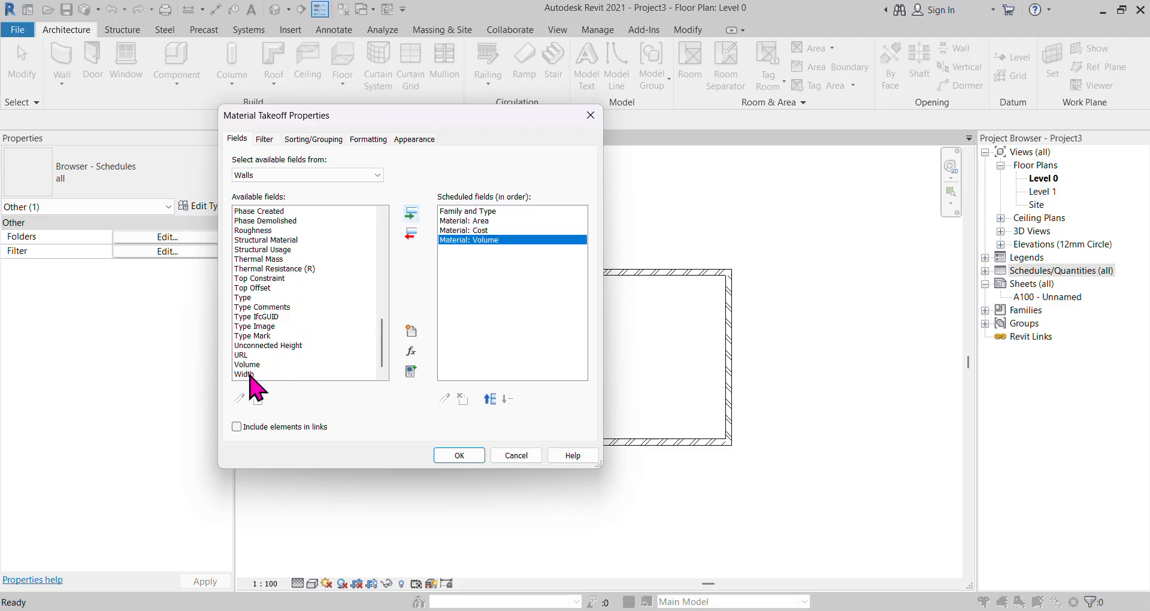
pyautogui.scroll(10, 251, 378)
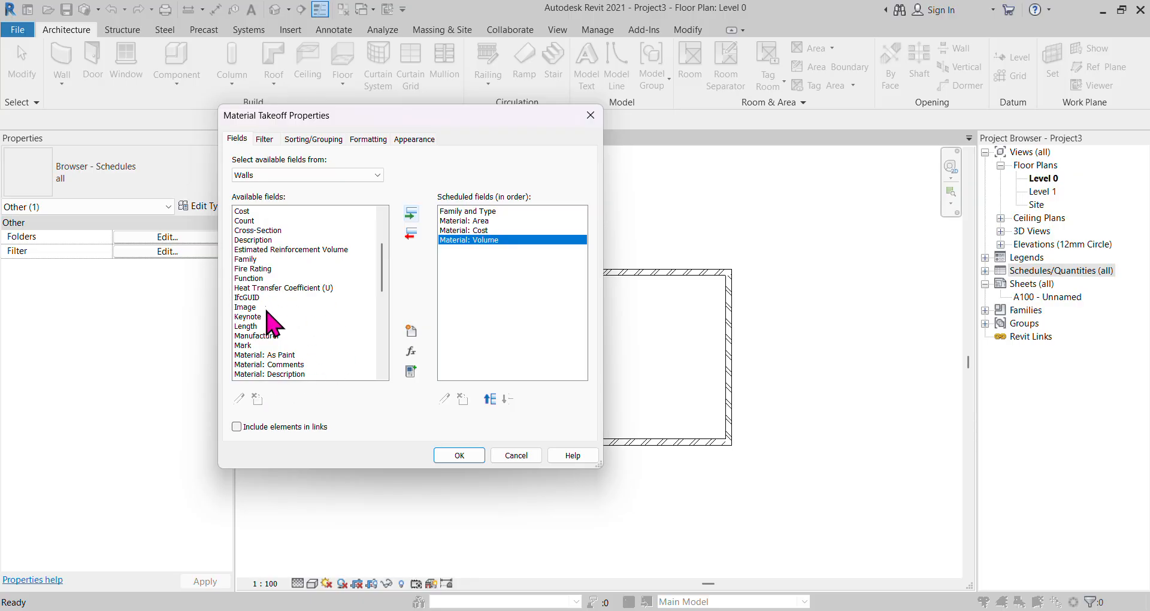
pyautogui.click(250, 278)
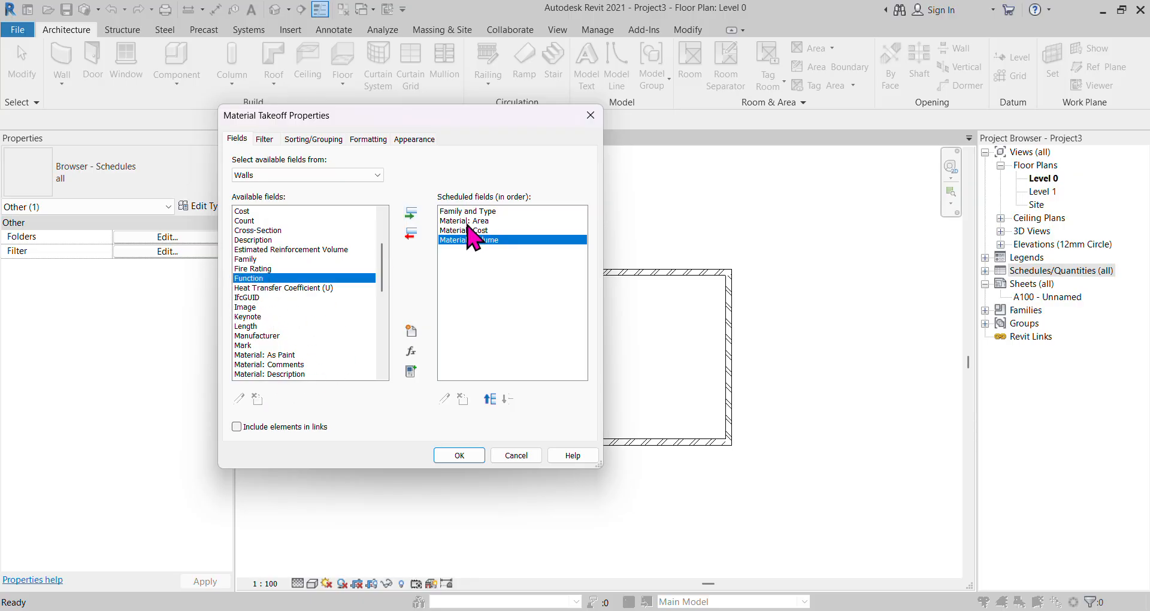
pyautogui.click(411, 213)
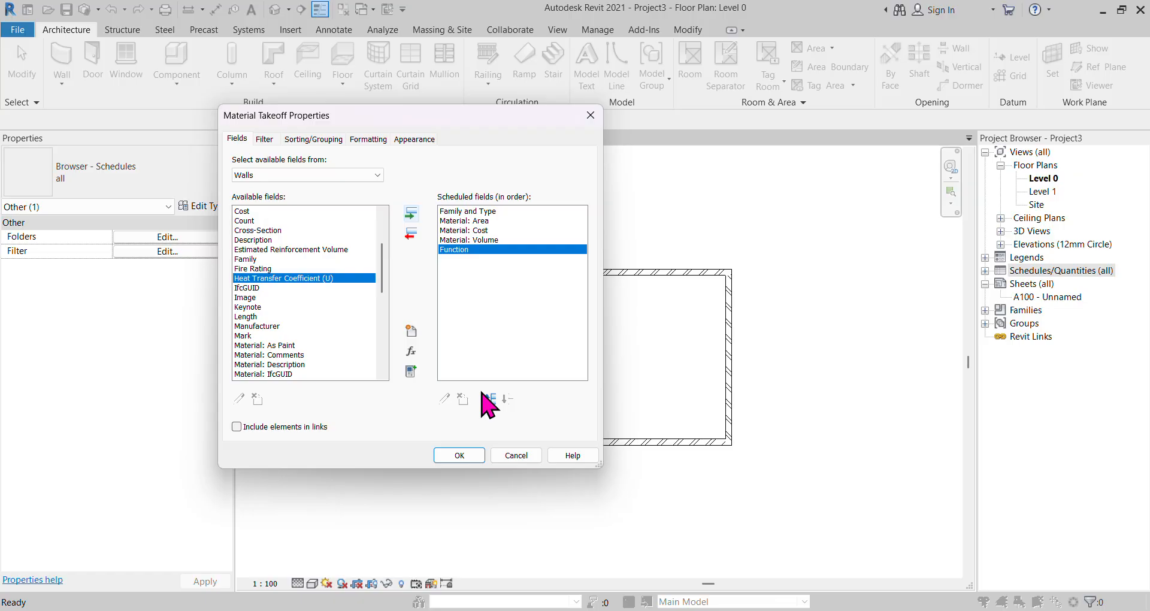
pyautogui.click(489, 398)
pyautogui.click(490, 399)
pyautogui.click(489, 399)
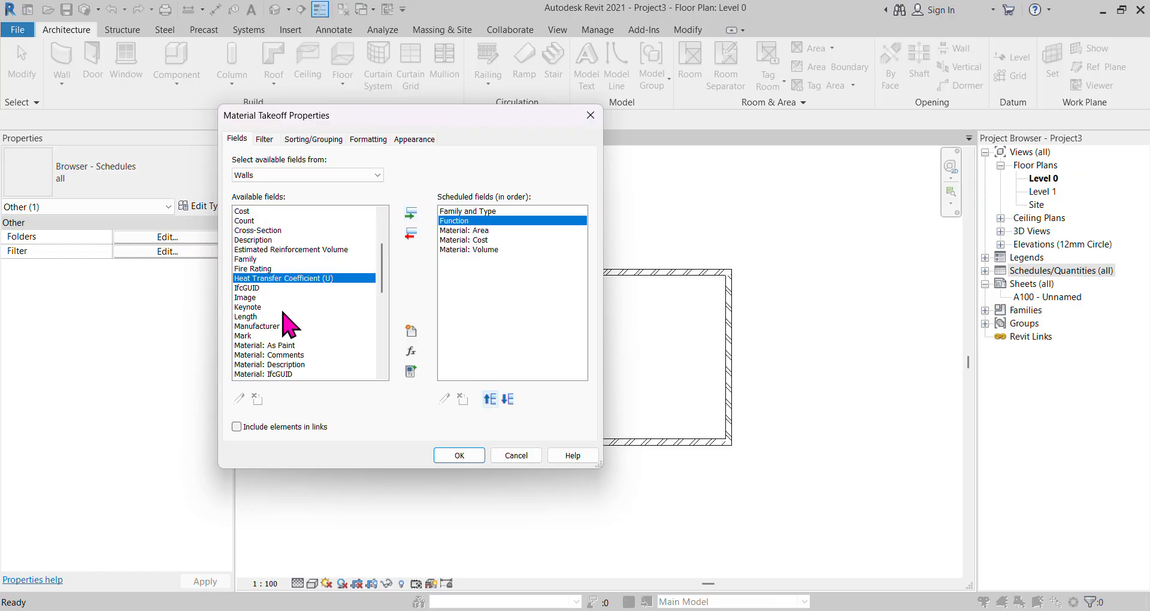
# Add the Length and Width fields to the wall material takeoff, in that order, directly below Function
pyautogui.click(254, 316)
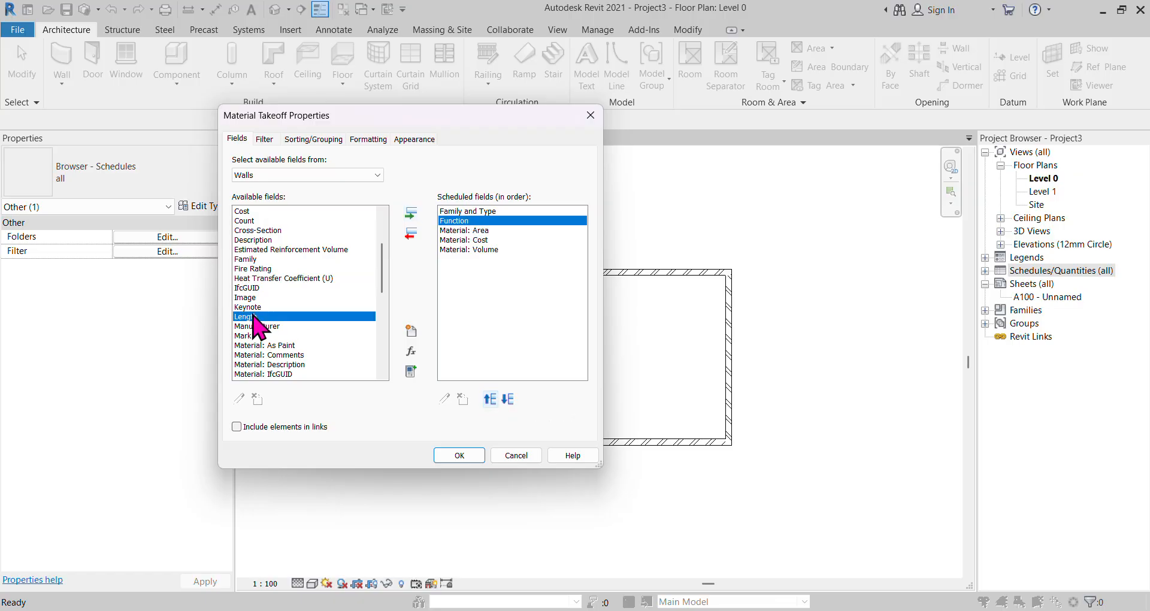
pyautogui.click(411, 215)
pyautogui.scroll(-8, 326, 359)
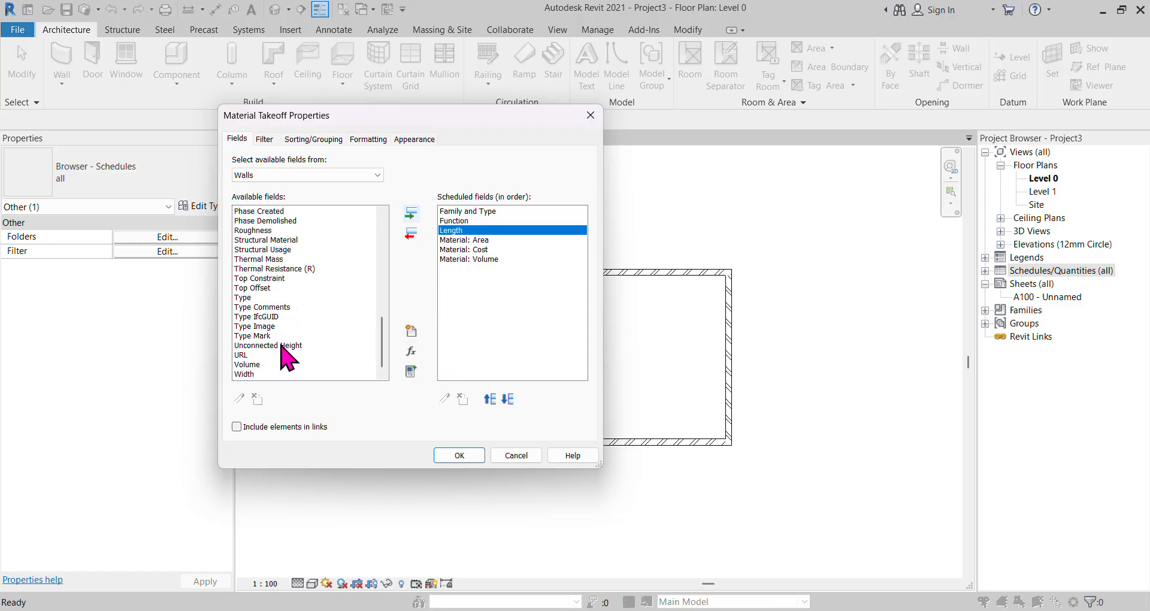
pyautogui.click(246, 374)
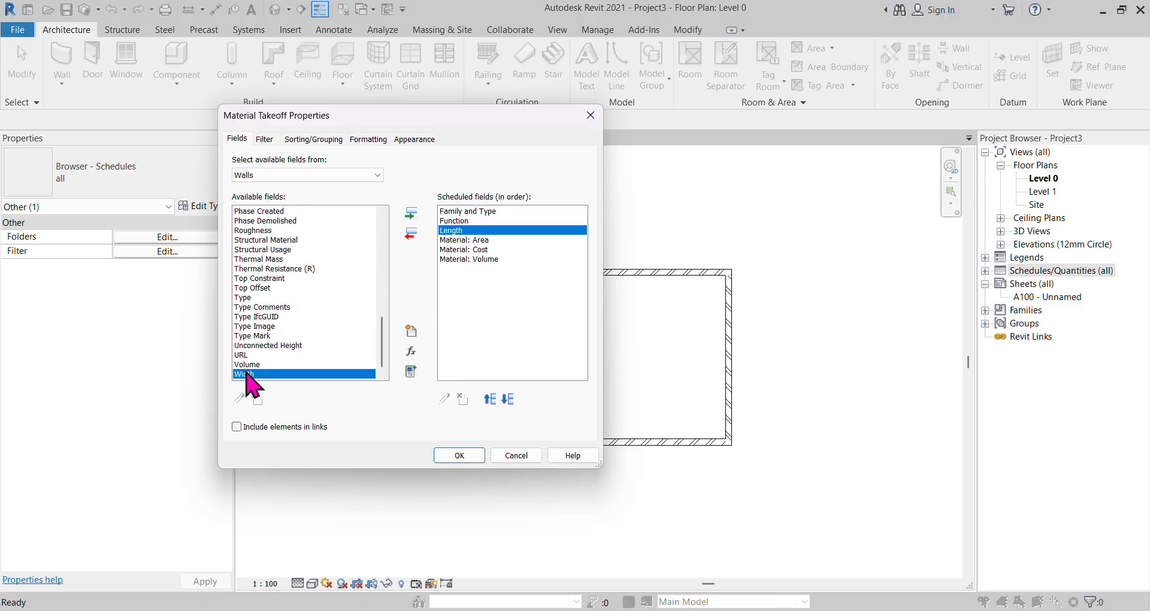
pyautogui.click(411, 214)
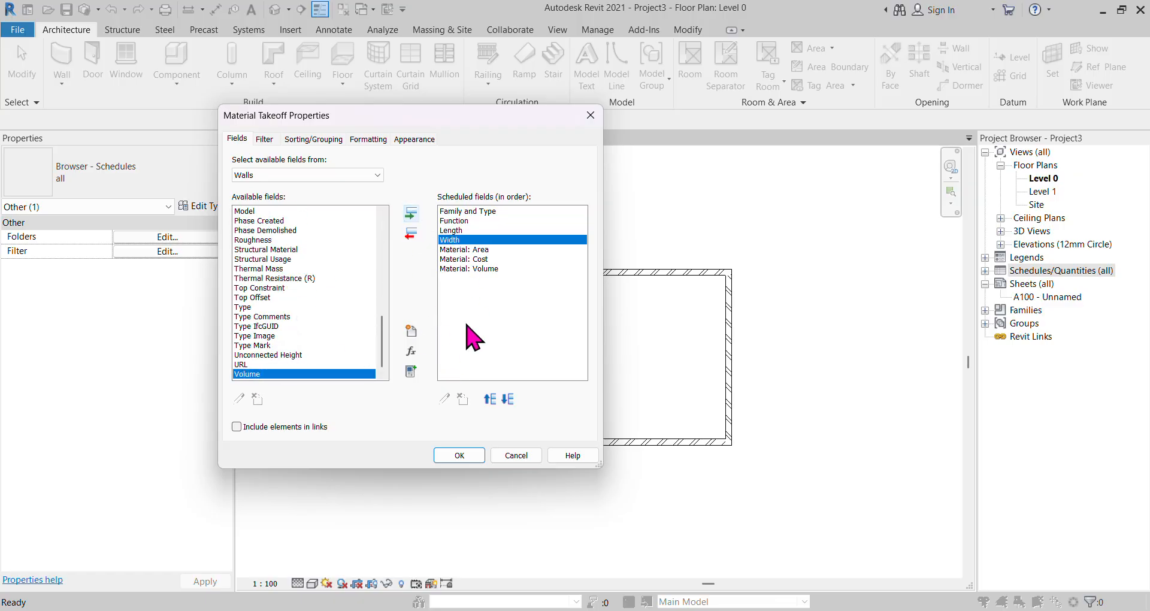
# Generate the wall material takeoff and widen its Family and Type column to fit the full wall type name
pyautogui.click(459, 455)
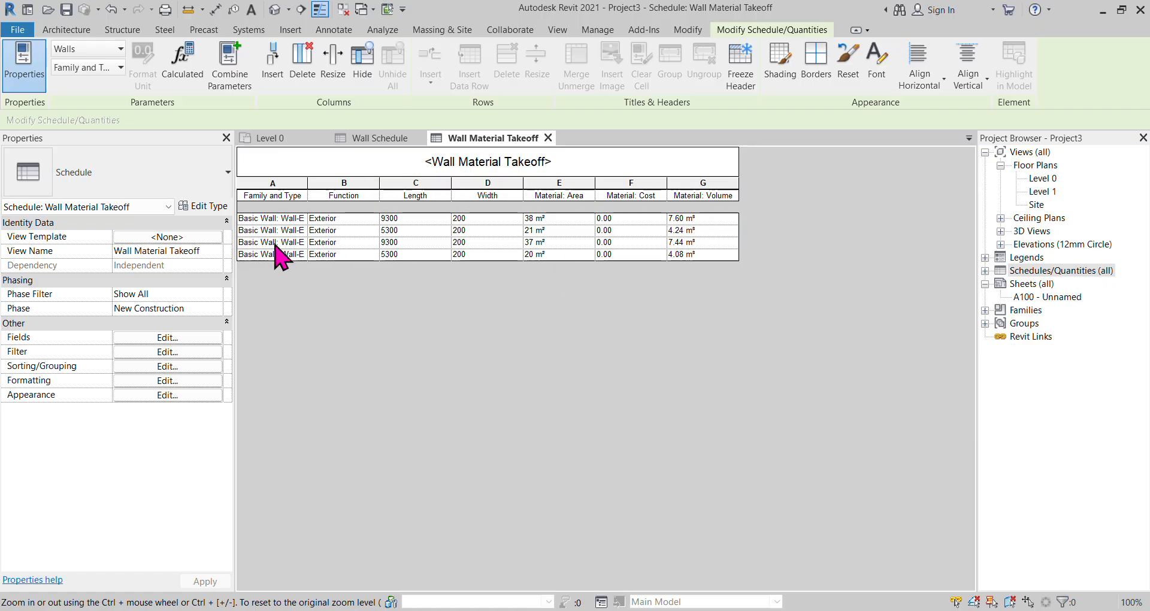
pyautogui.moveTo(307, 183); pyautogui.dragTo(343, 183)
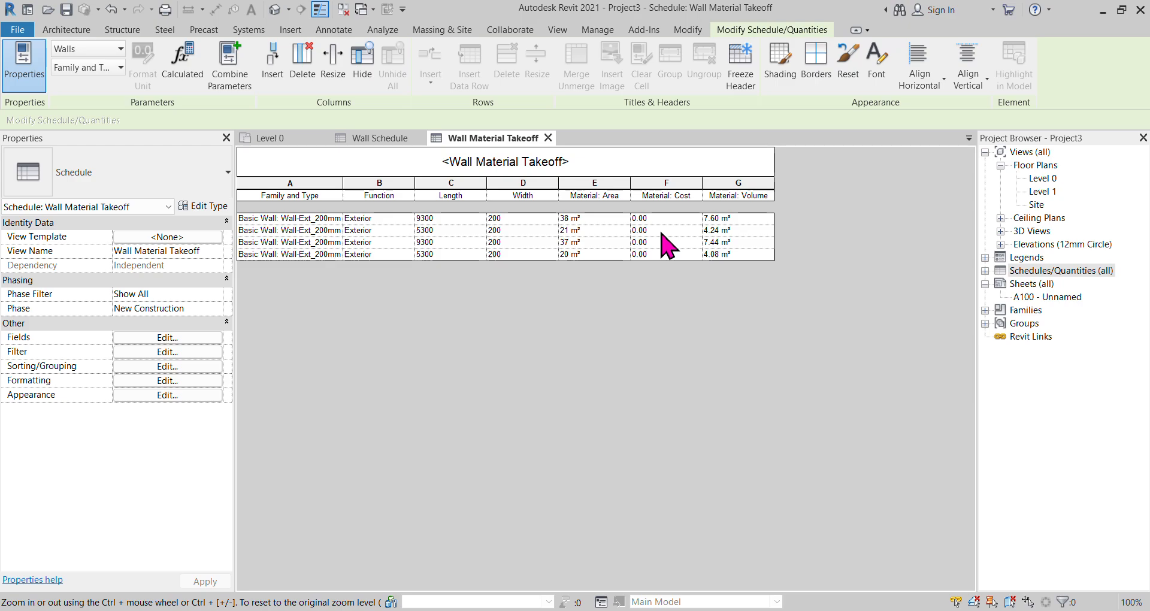
# Start a calculated field named Total cost in the material takeoff, with discipline Common and type Currency
pyautogui.click(168, 338)
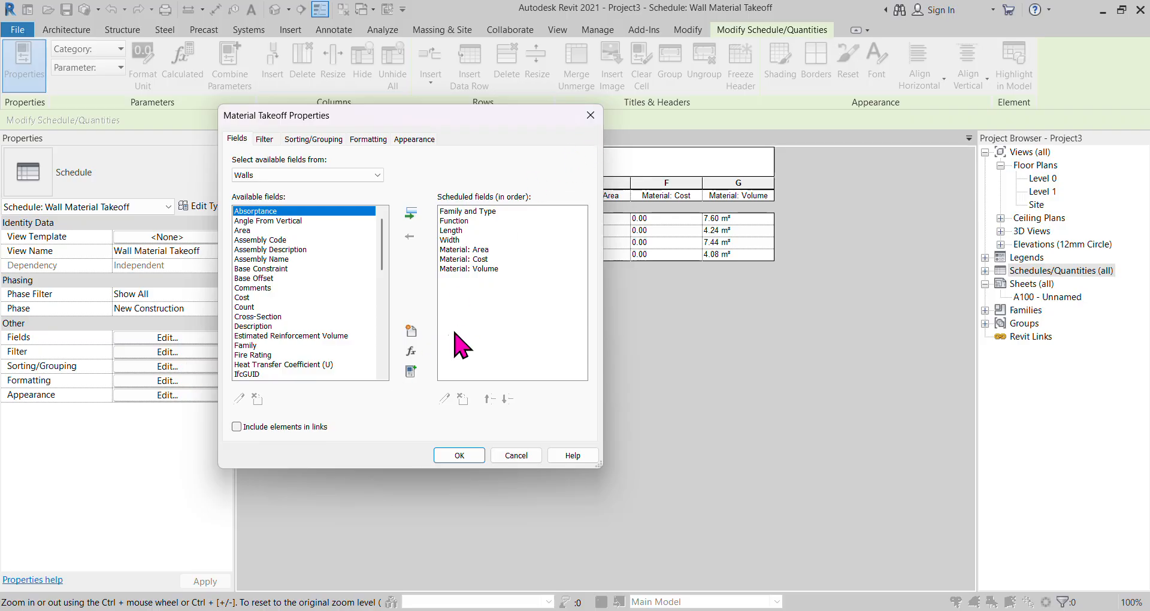
pyautogui.click(412, 351)
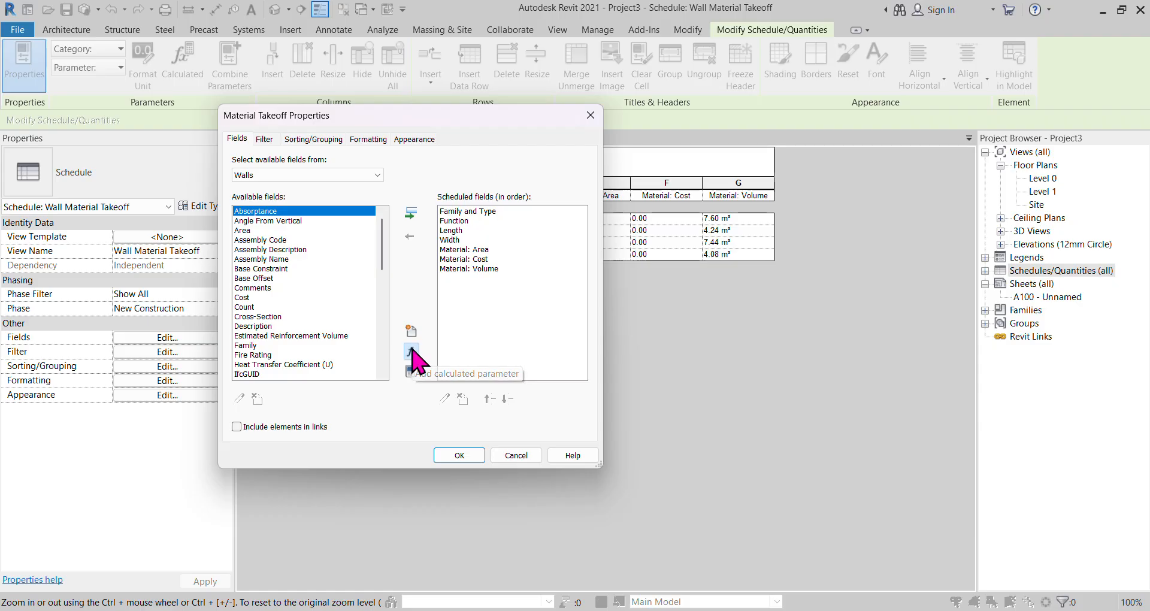
pyautogui.rightClick(668, 314)
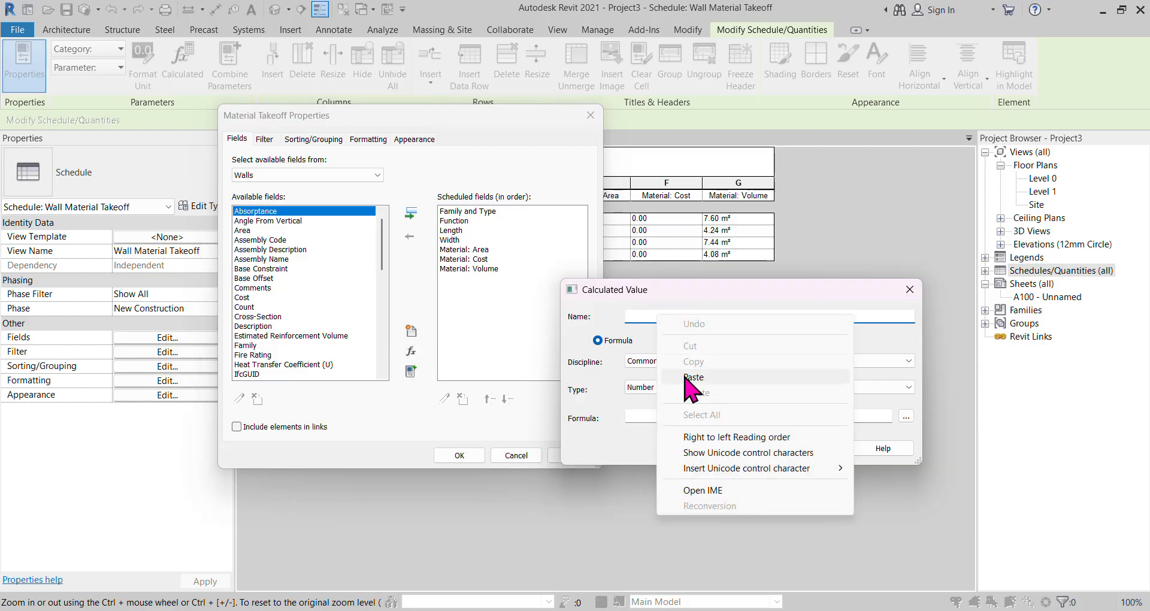
pyautogui.click(698, 375)
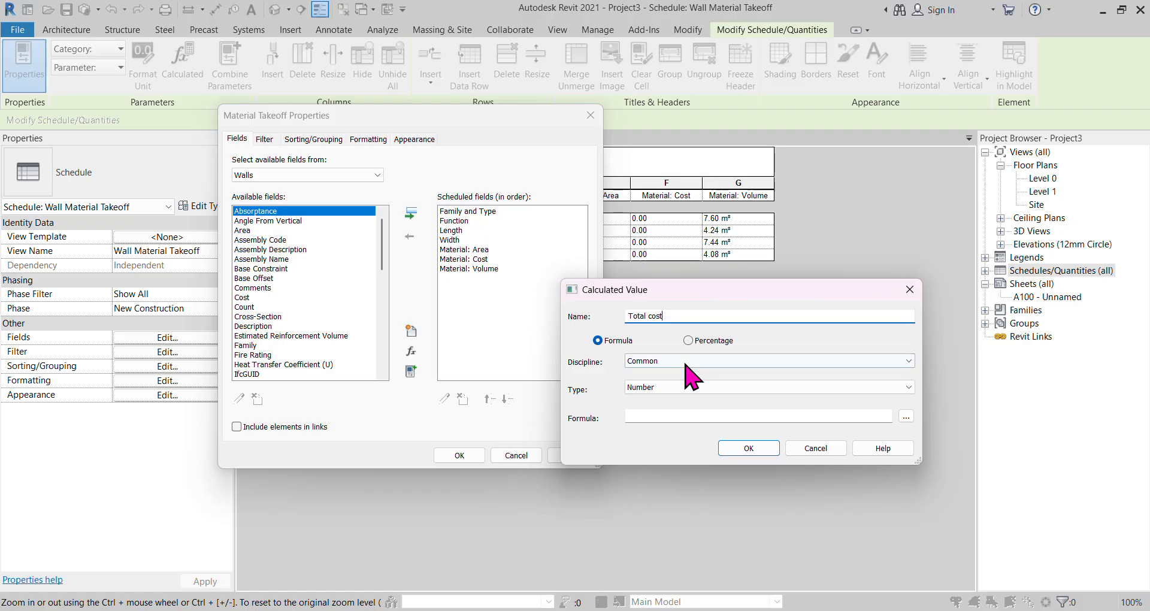
pyautogui.click(685, 363)
pyautogui.click(686, 363)
pyautogui.click(686, 389)
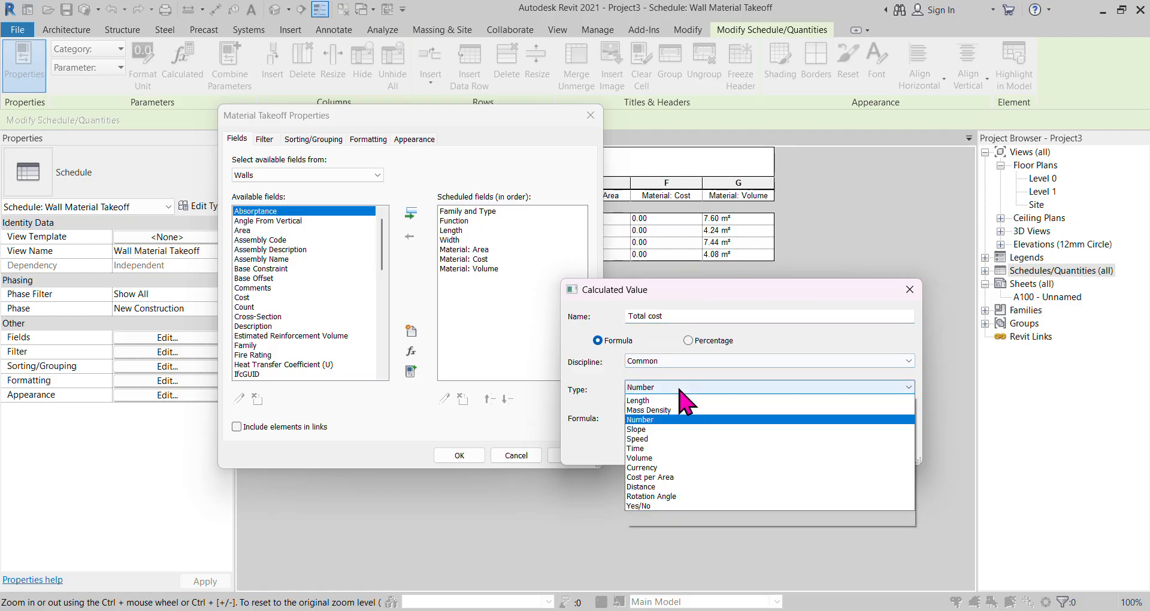
pyautogui.click(670, 507)
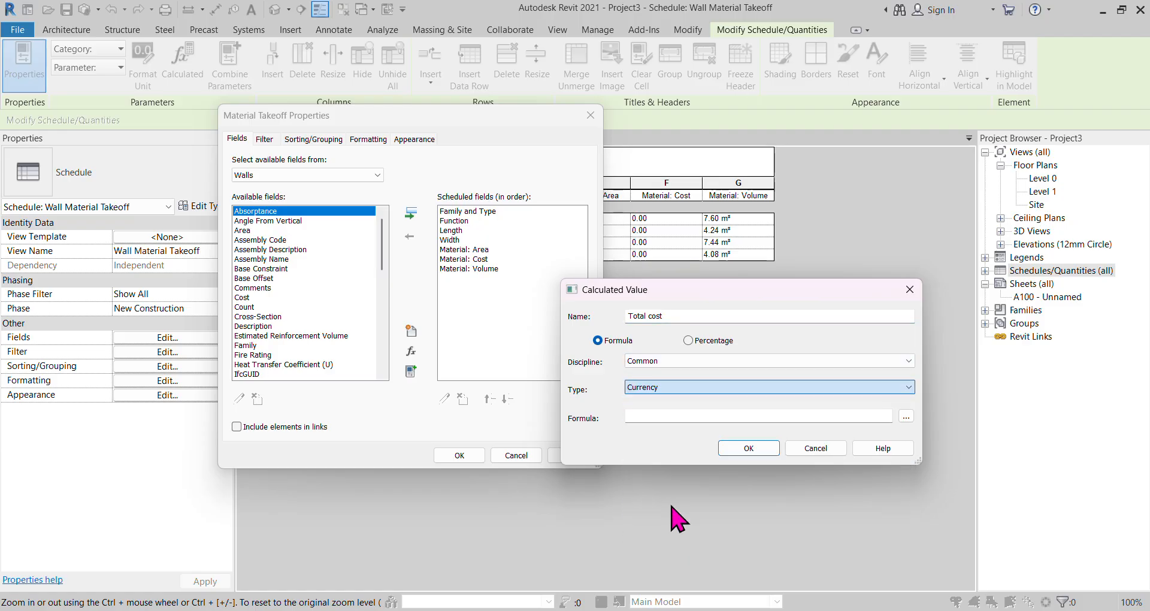
# Define the Total cost formula as Material: Cost*Material: Volume/1 and add the field to the takeoff
pyautogui.click(906, 417)
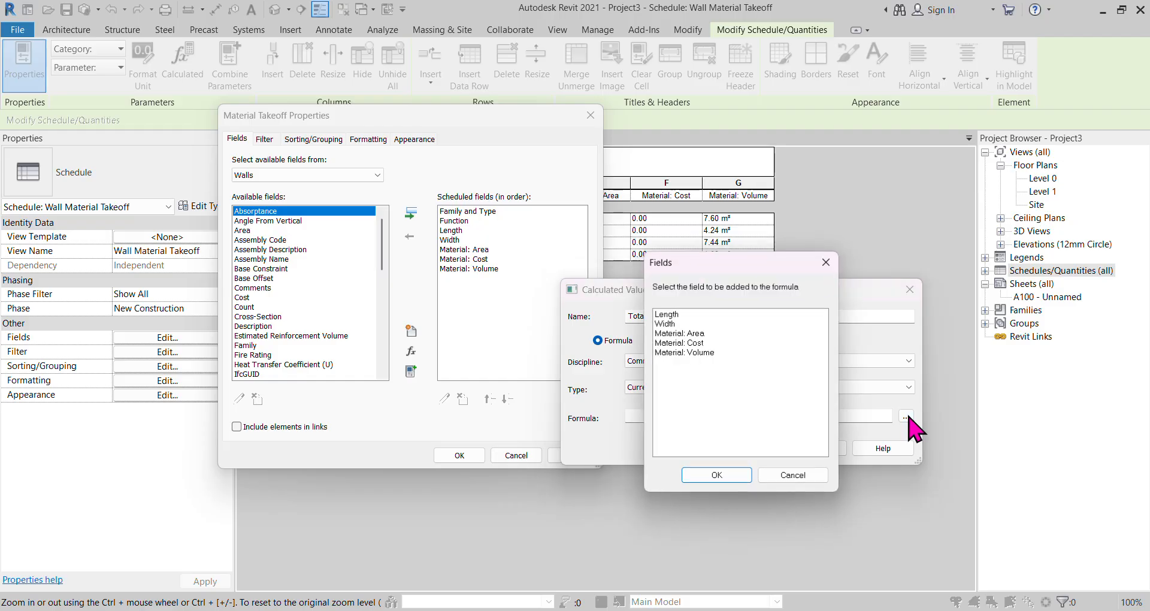
pyautogui.click(698, 344)
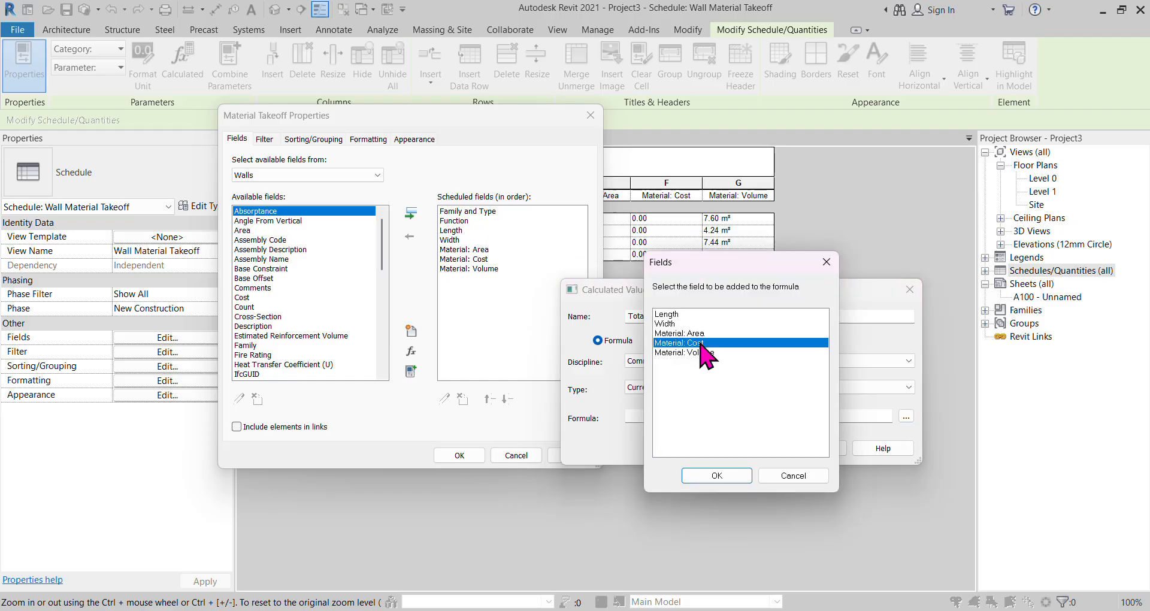
pyautogui.click(717, 475)
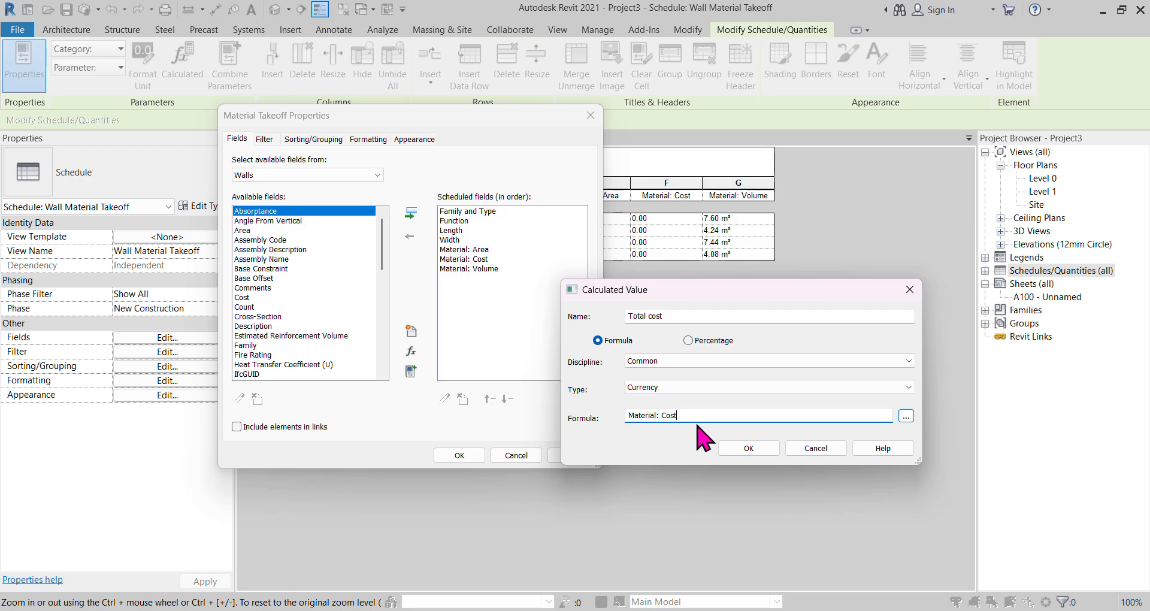
pyautogui.click(745, 444)
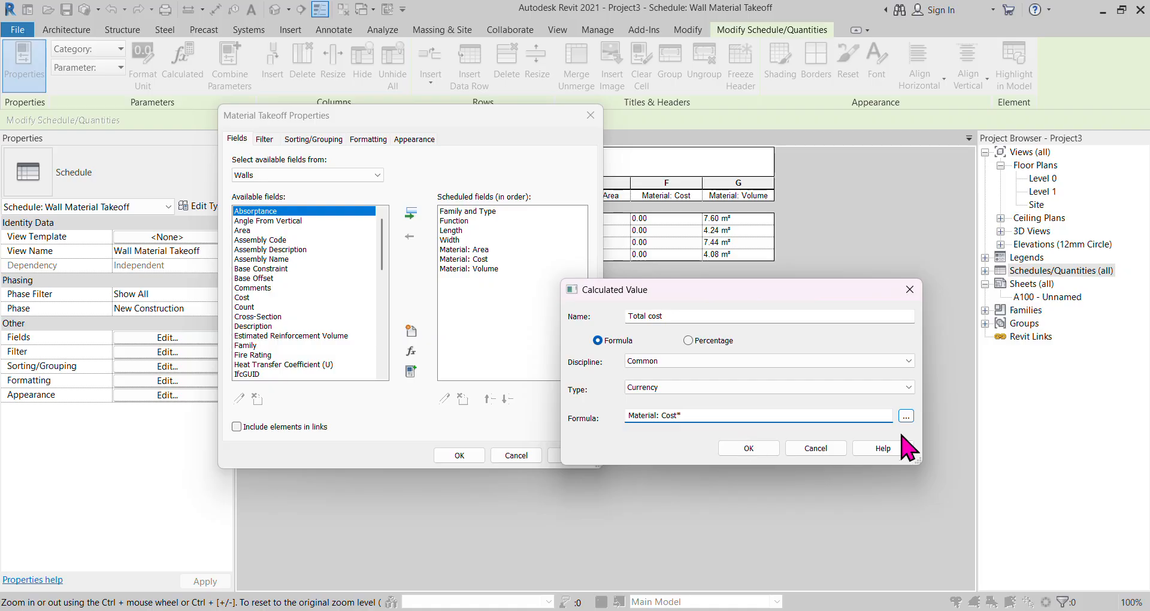
pyautogui.click(906, 415)
pyautogui.click(716, 352)
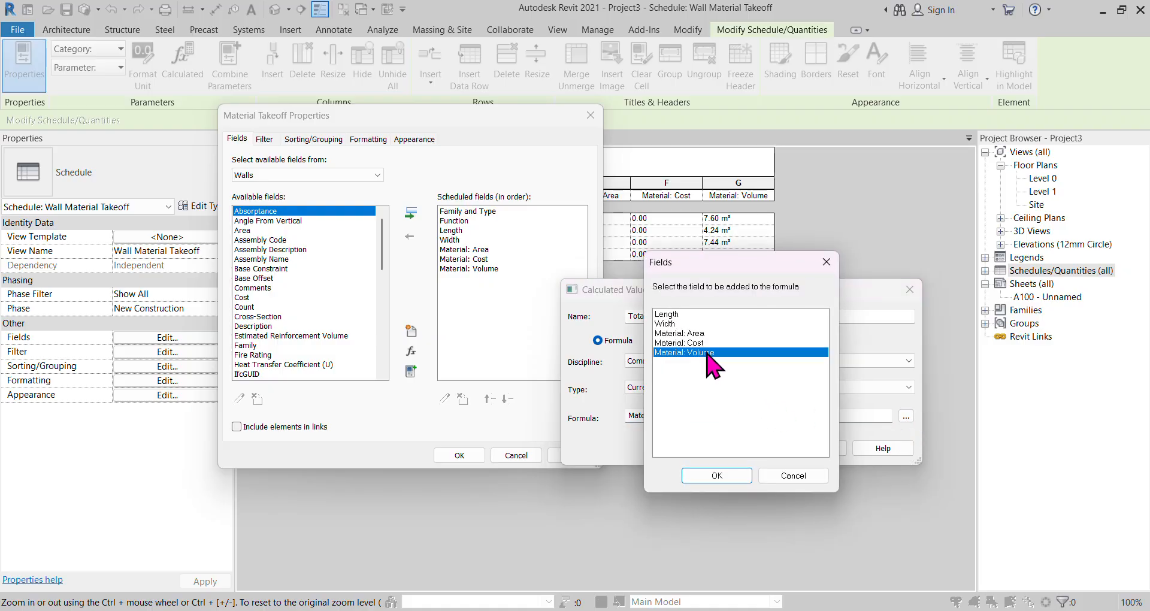
pyautogui.click(719, 475)
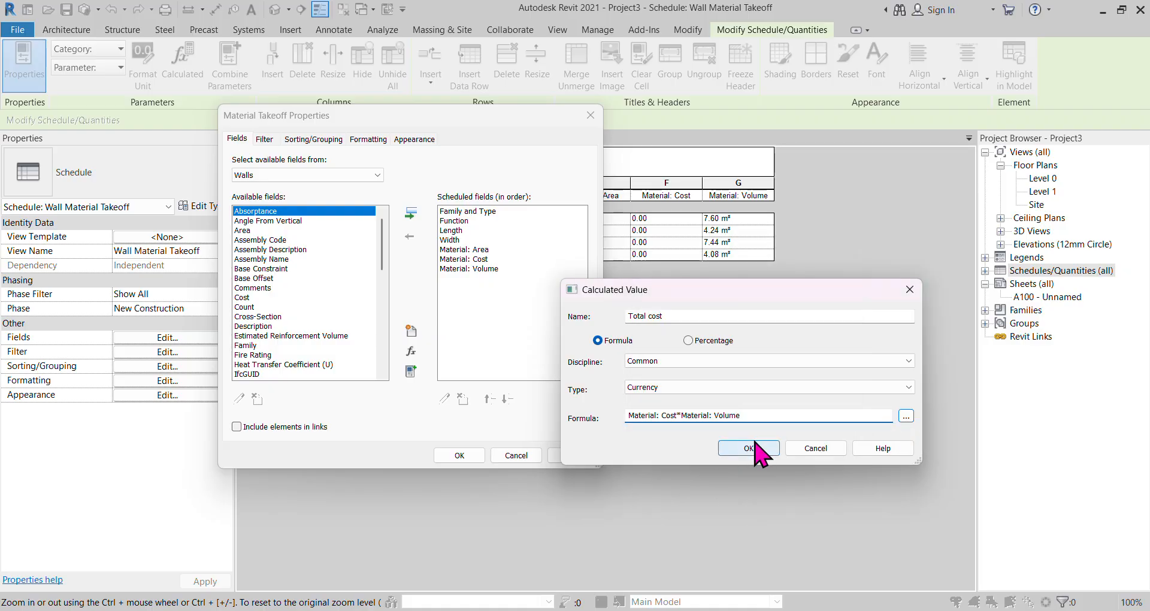
pyautogui.write('/1')
pyautogui.click(751, 450)
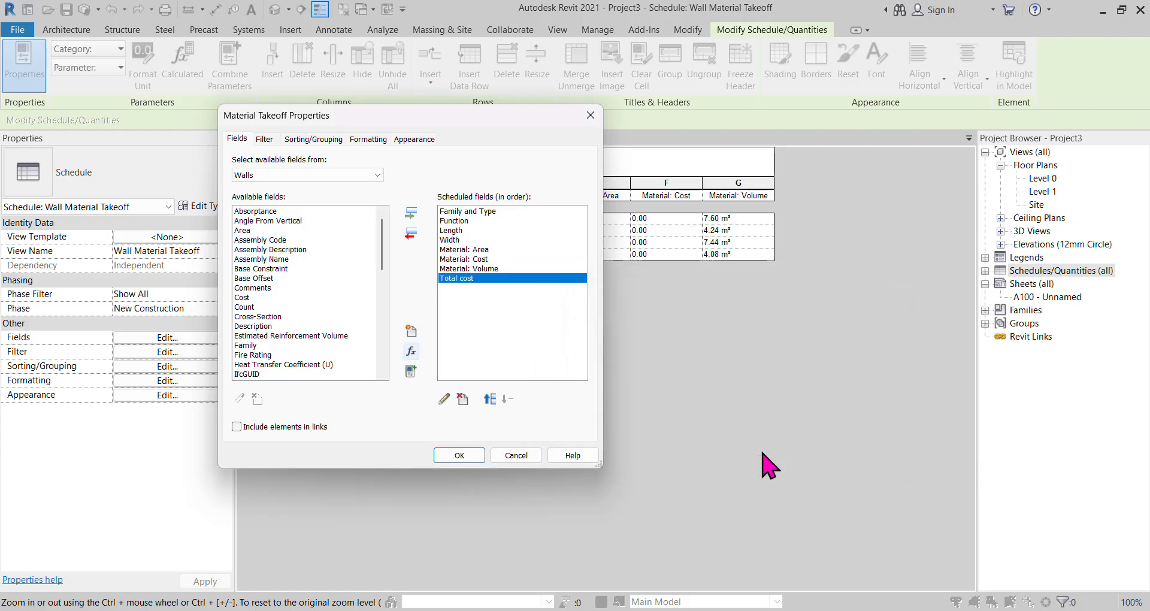
pyautogui.click(466, 454)
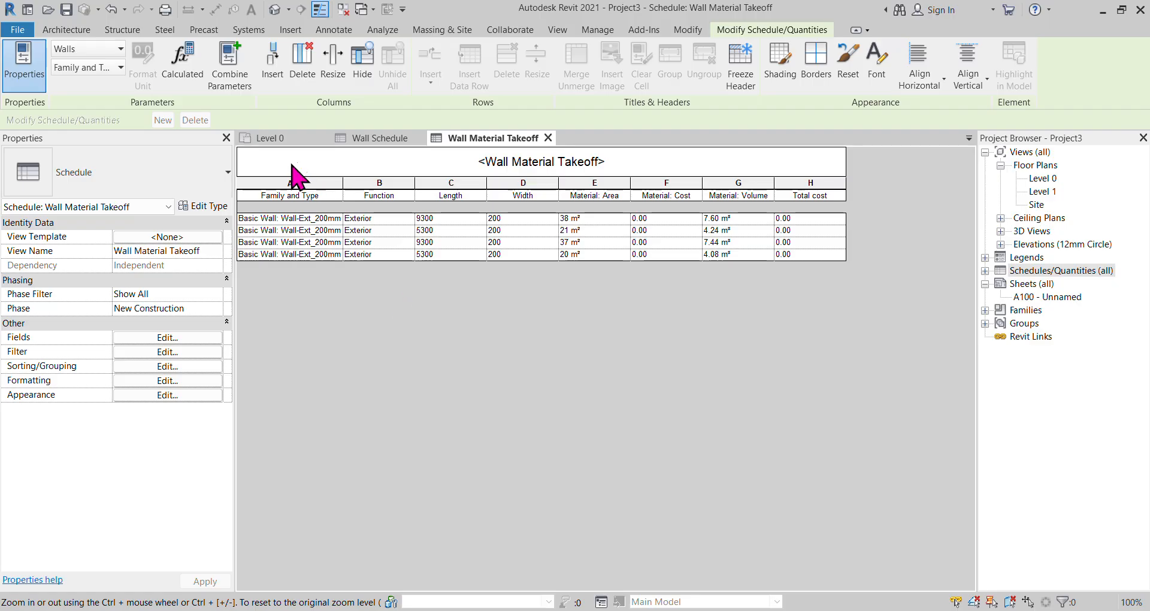
# Check the wall schedule and open the type properties of the upper wall in the Level 0 floor plan
pyautogui.click(374, 140)
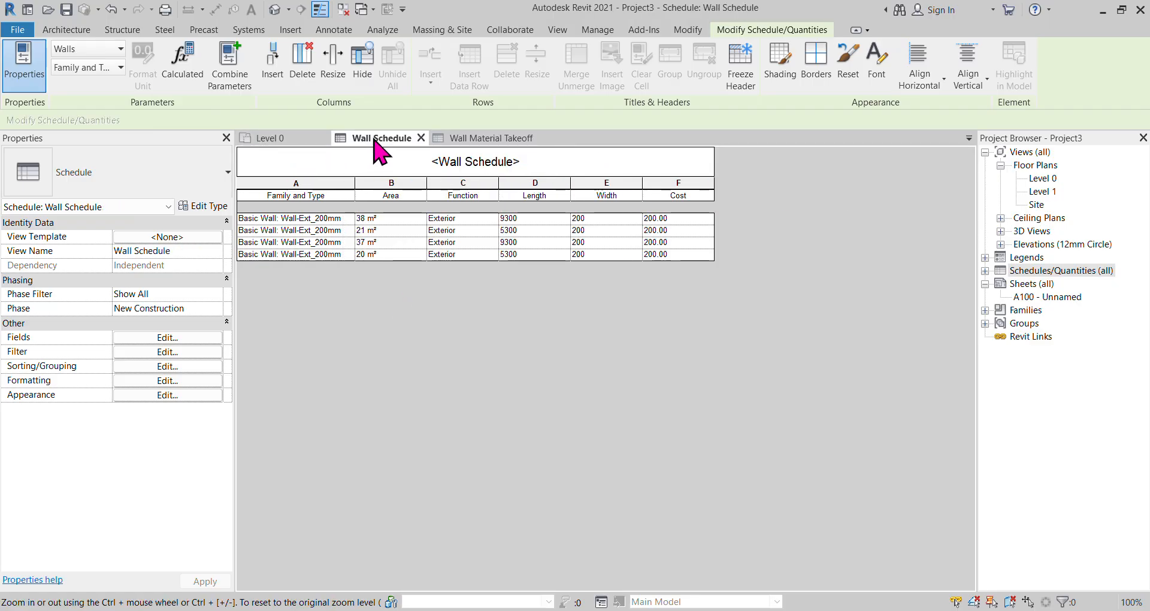
pyautogui.click(281, 139)
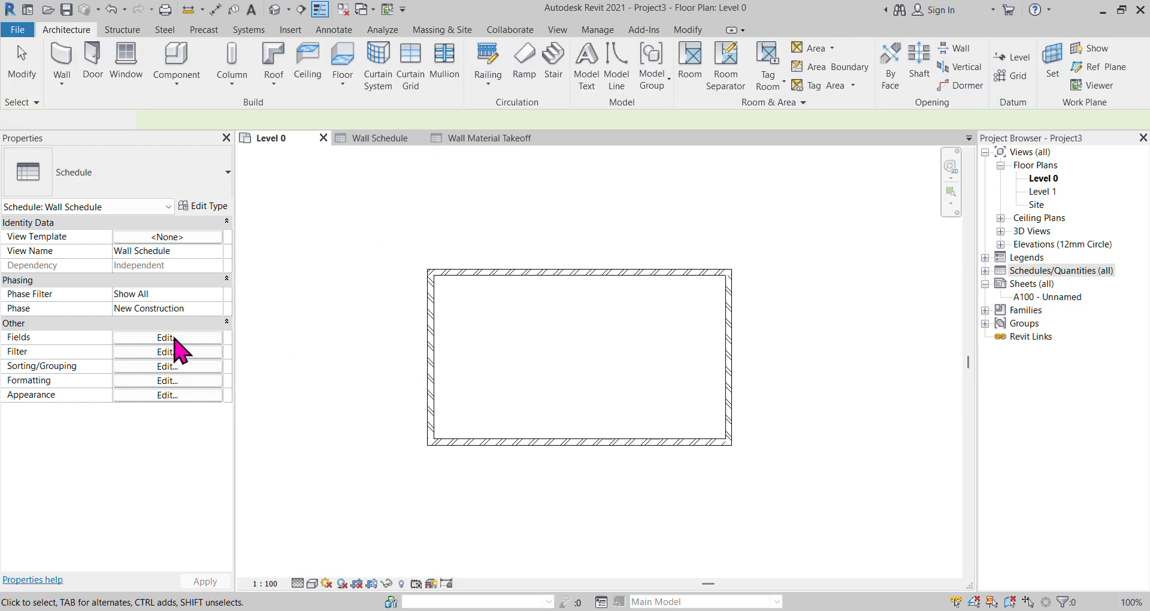
pyautogui.click(492, 273)
pyautogui.click(223, 208)
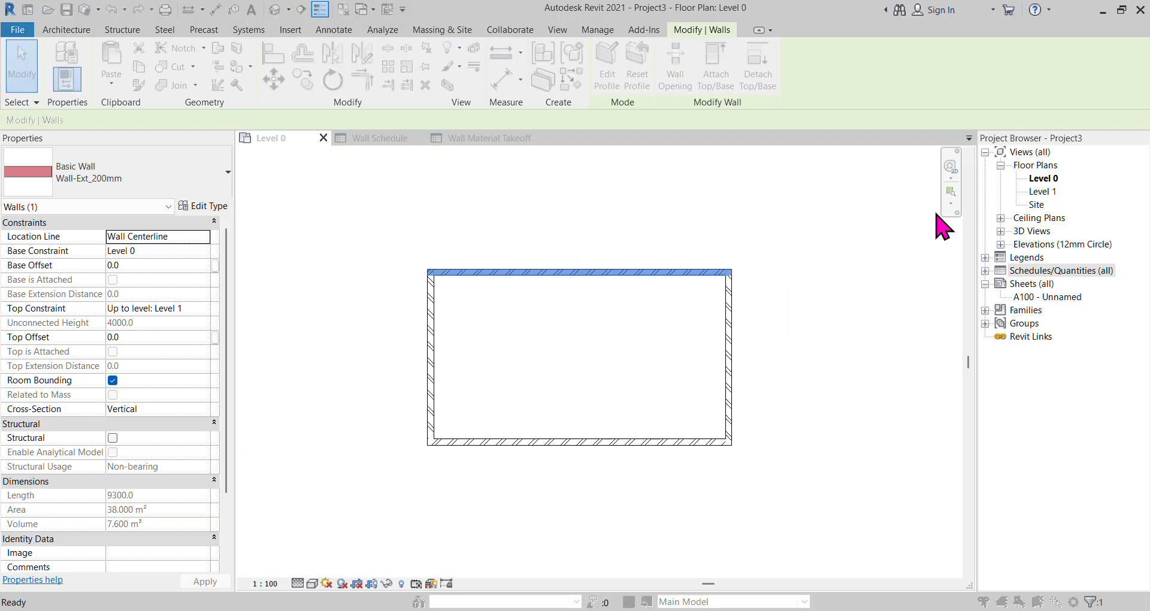
# Try to clear the Cost value of the Wall-Ext_200mm wall type and close its properties without applying
pyautogui.scroll(-3, 569, 467)
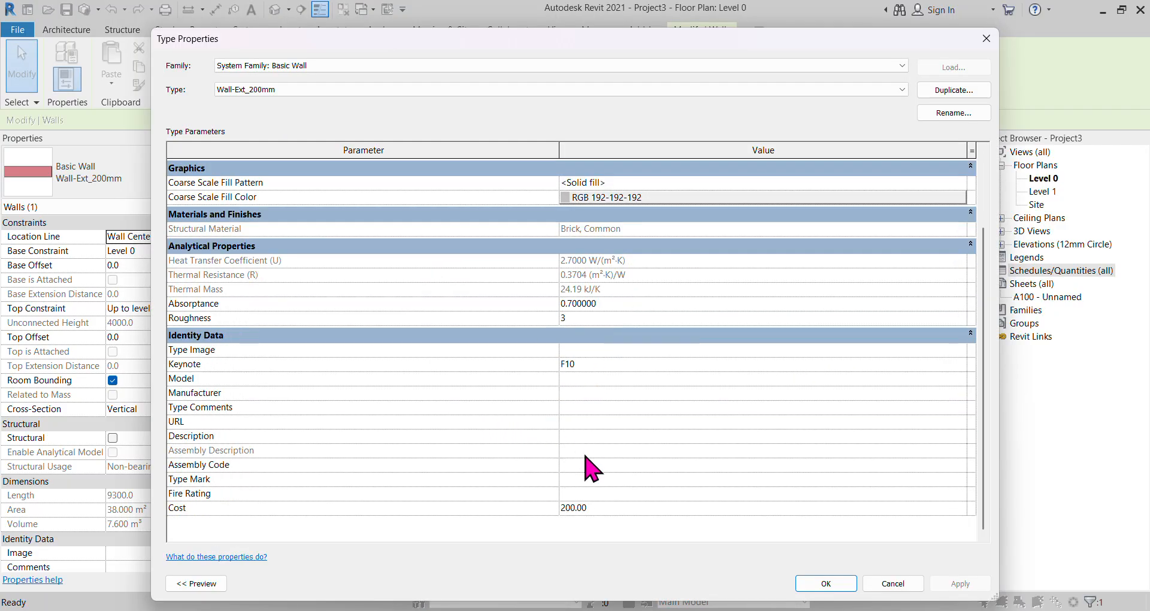
pyautogui.click(606, 508)
pyautogui.scroll(3, 907, 215)
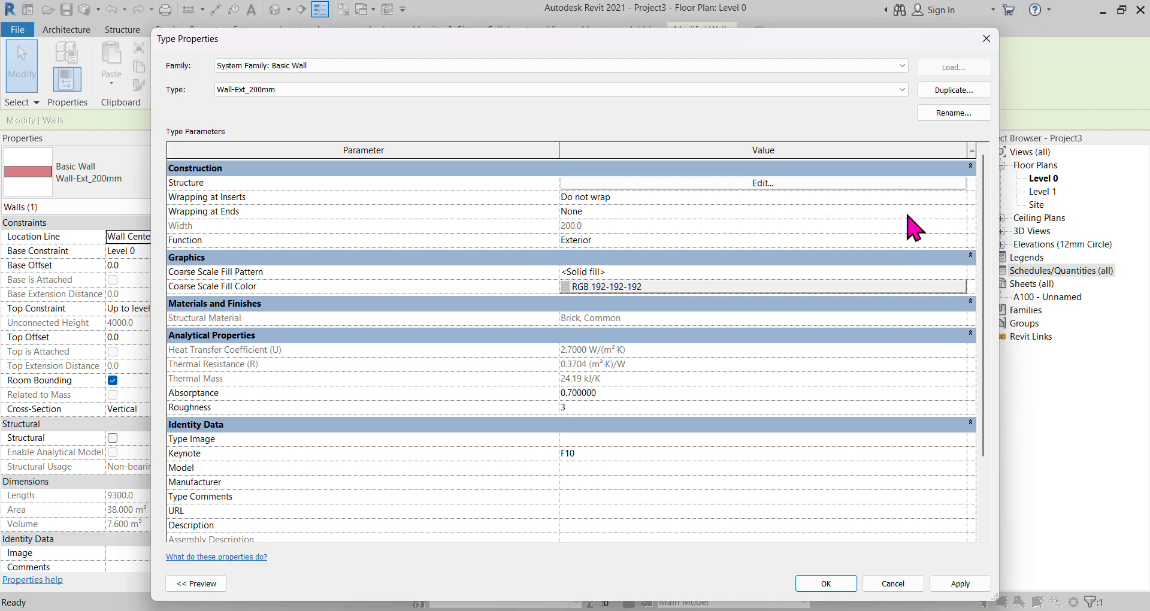
pyautogui.scroll(-2, 785, 201)
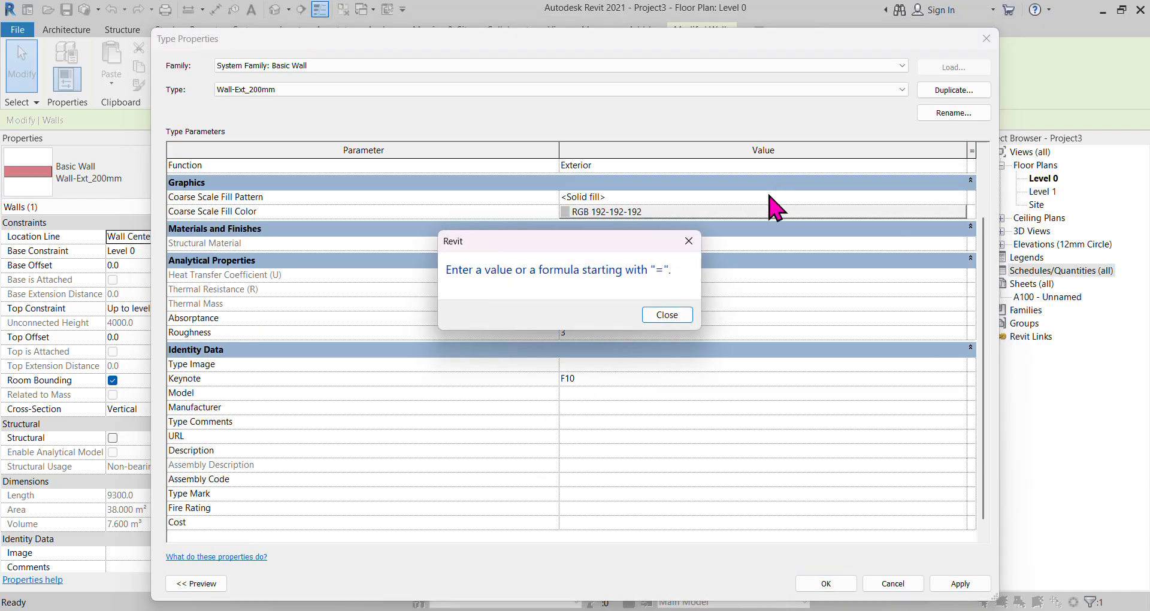
pyautogui.click(665, 315)
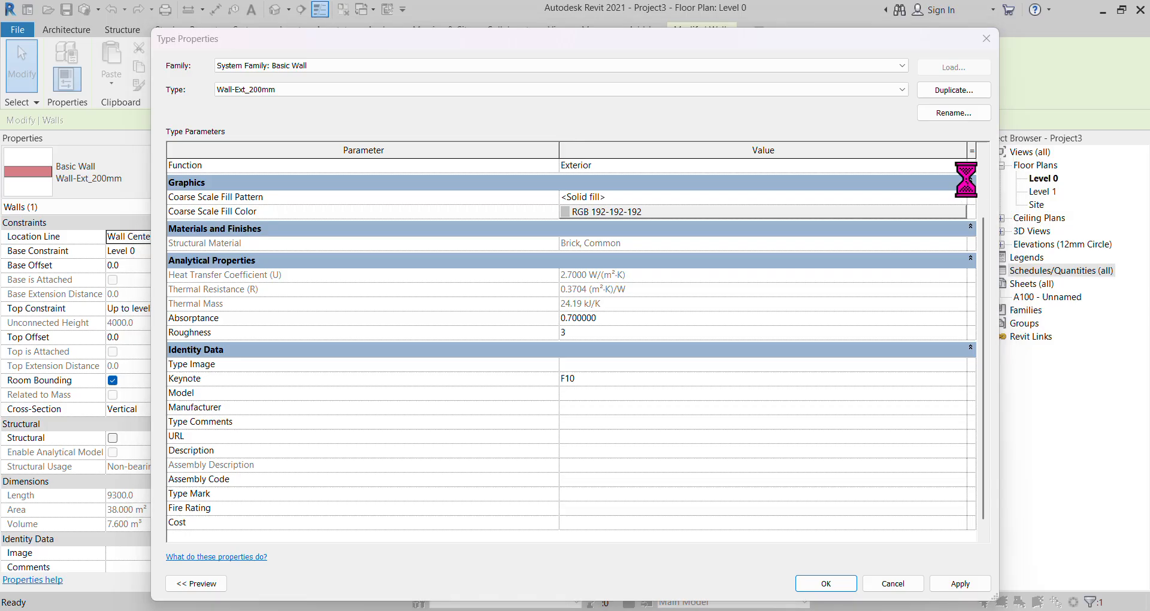
pyautogui.click(670, 315)
pyautogui.scroll(2, 925, 295)
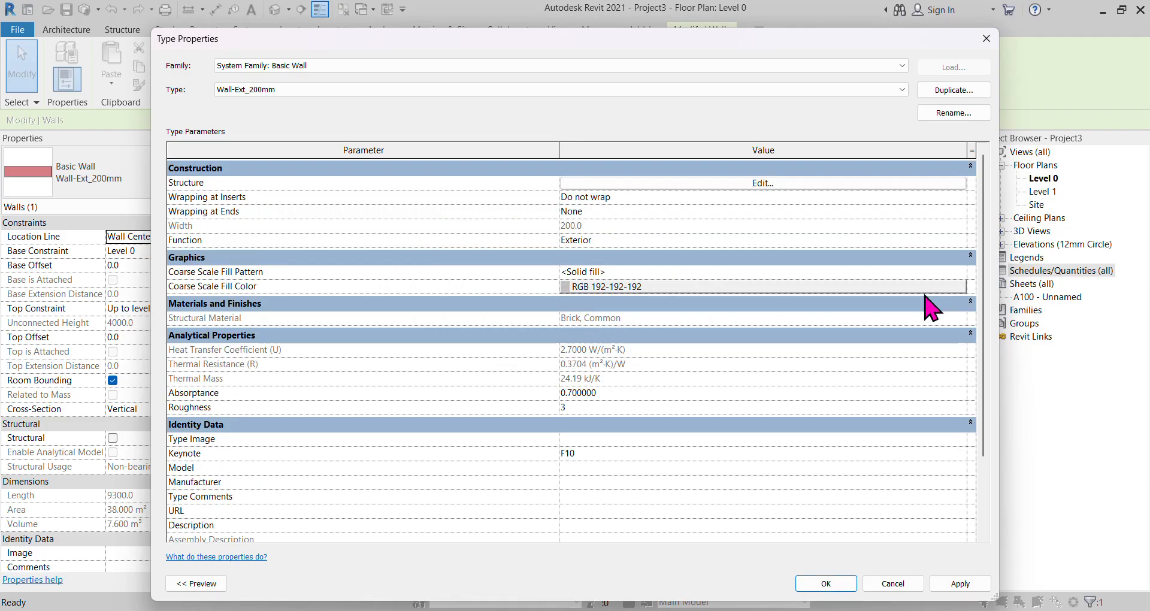
pyautogui.scroll(-2, 925, 295)
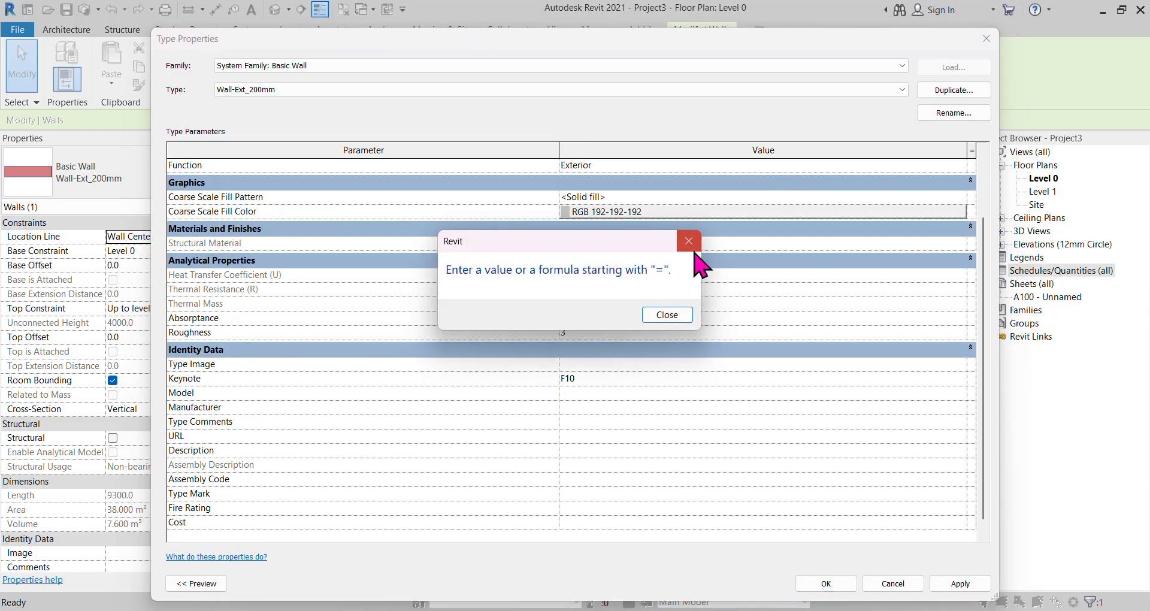
pyautogui.click(695, 235)
pyautogui.scroll(2, 758, 192)
pyautogui.scroll(-2, 758, 204)
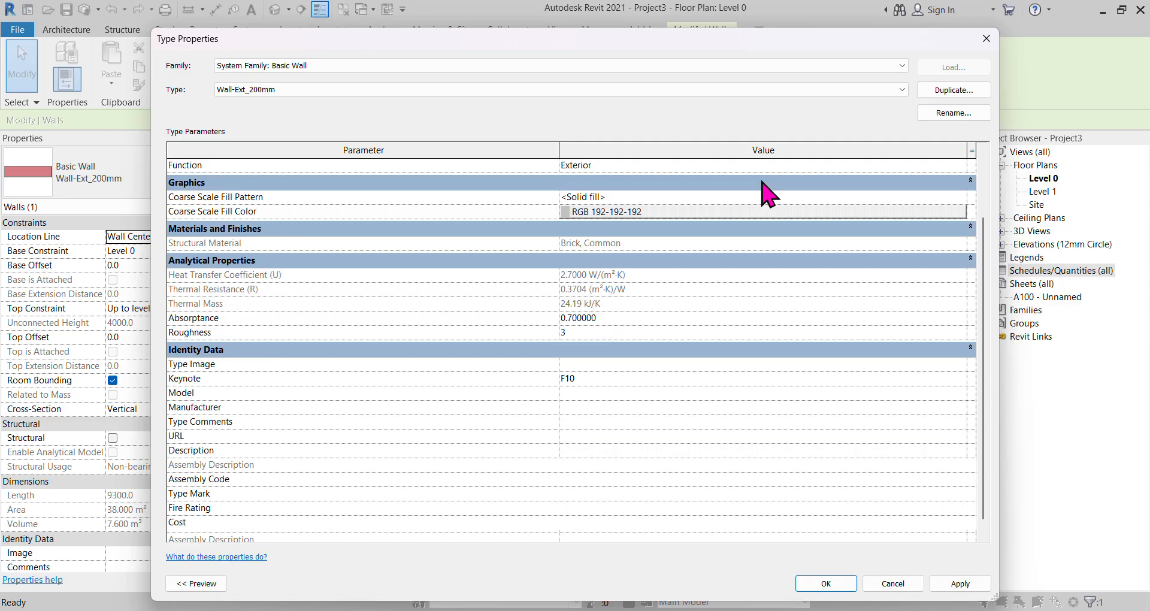
pyautogui.click(670, 315)
pyautogui.scroll(2, 847, 261)
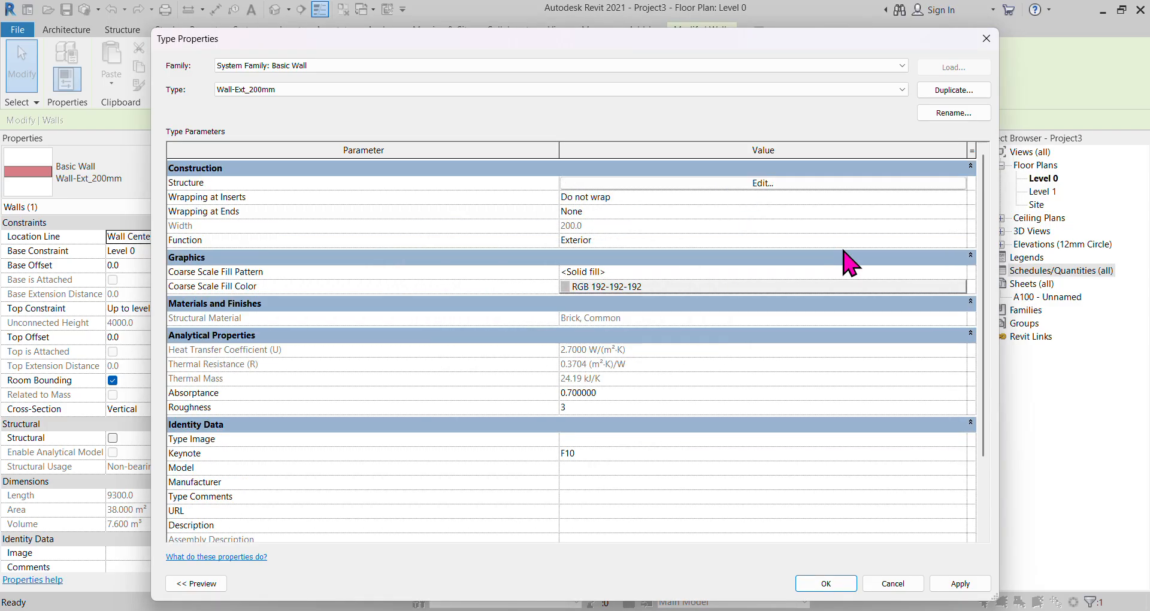
pyautogui.scroll(-2, 741, 193)
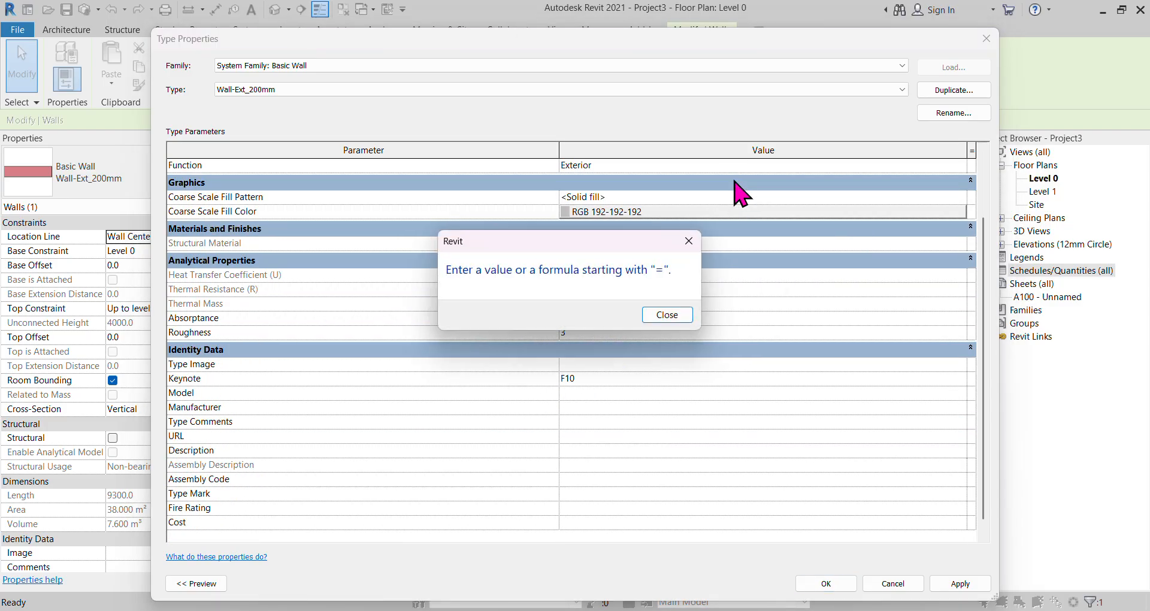
pyautogui.click(668, 315)
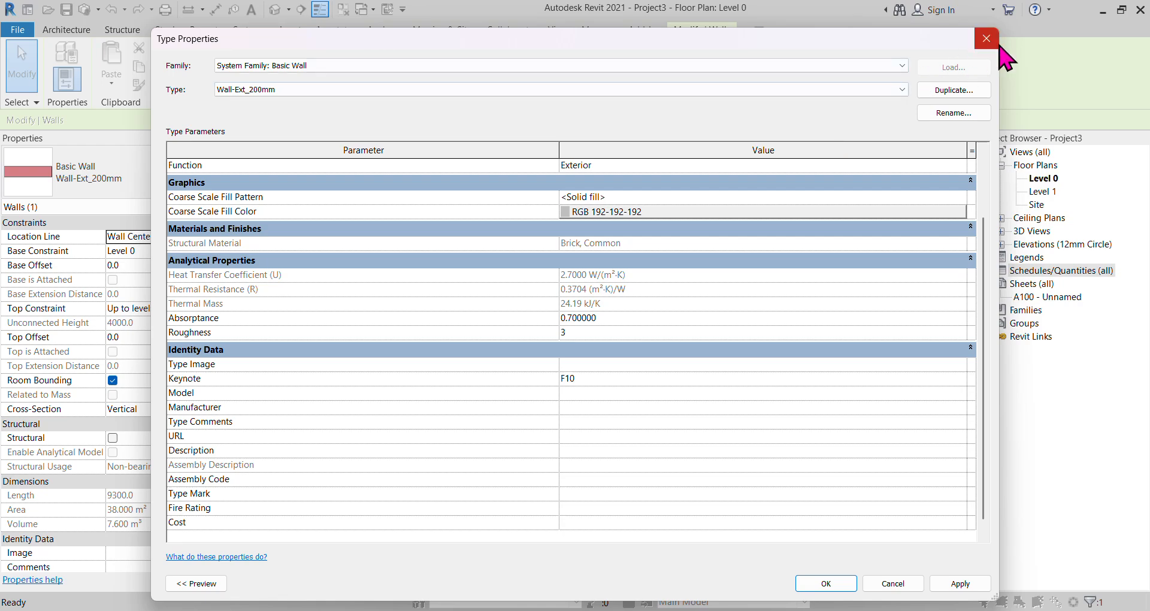
pyautogui.scroll(-1, 631, 393)
pyautogui.click(590, 509)
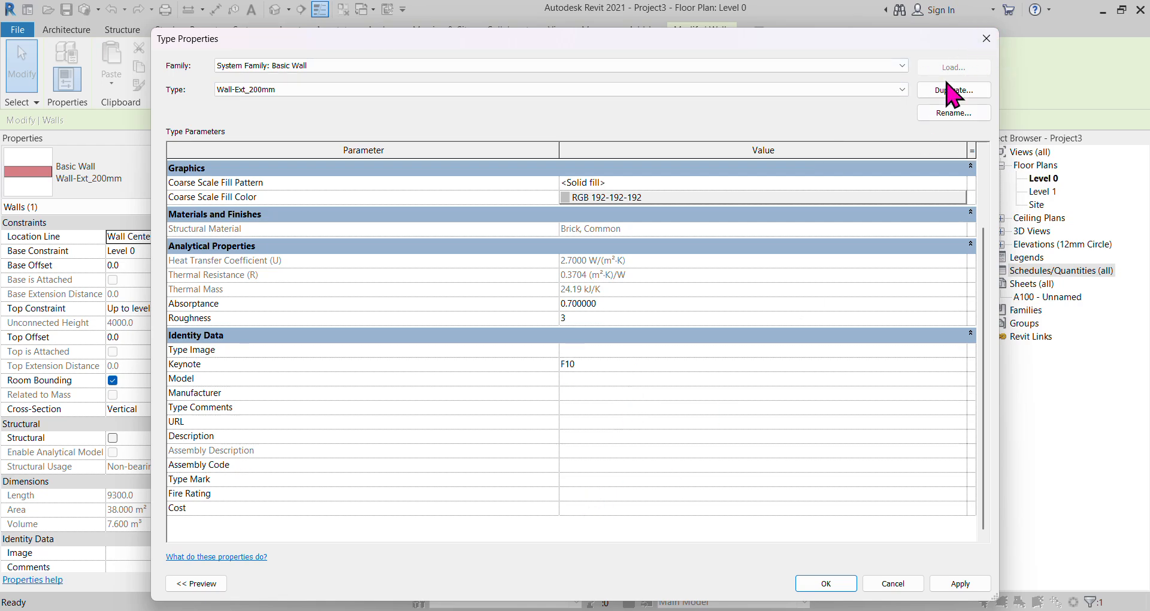
pyautogui.click(987, 39)
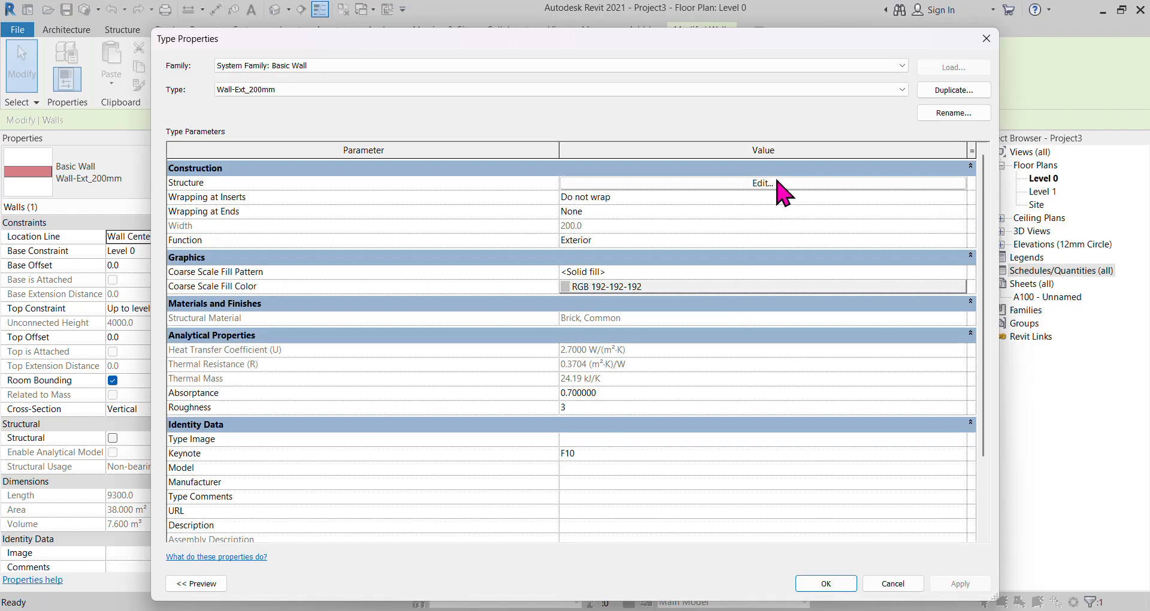
# Set the Cost of the Brick, Common material in the Wall-Ext_200mm structure to 150 and check the wall material takeoff
pyautogui.click(777, 183)
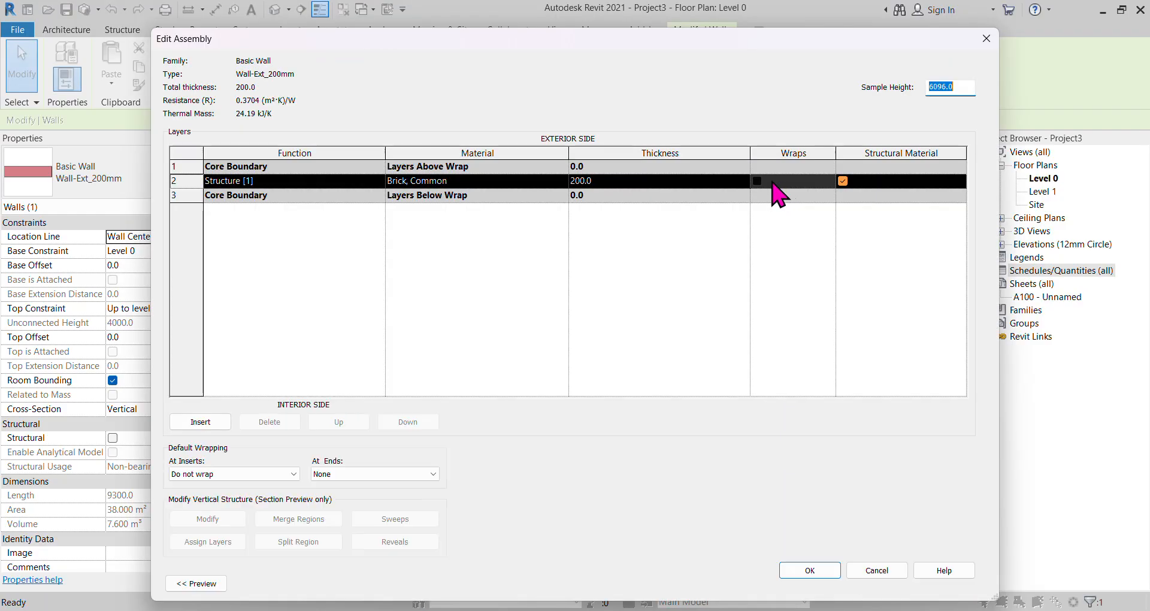
pyautogui.click(563, 181)
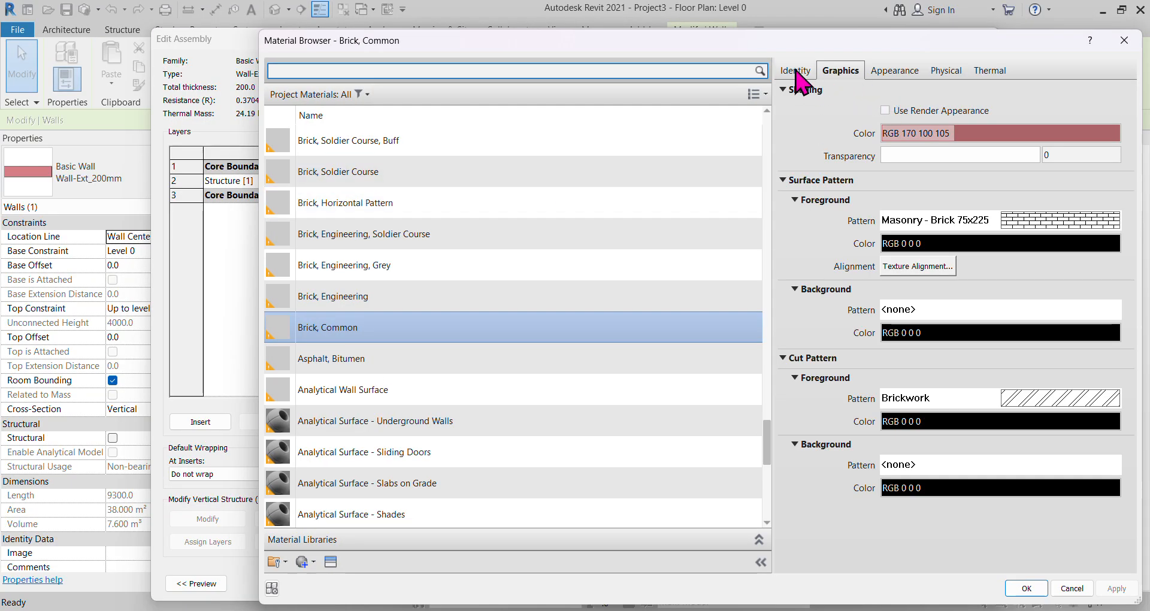
pyautogui.click(796, 71)
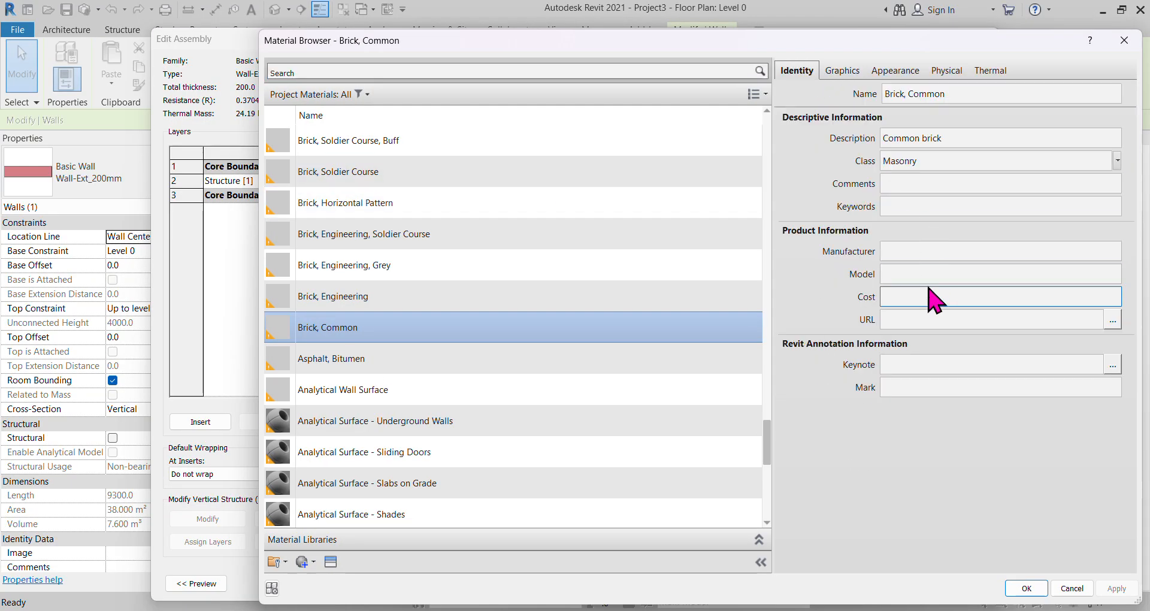
pyautogui.click(906, 296)
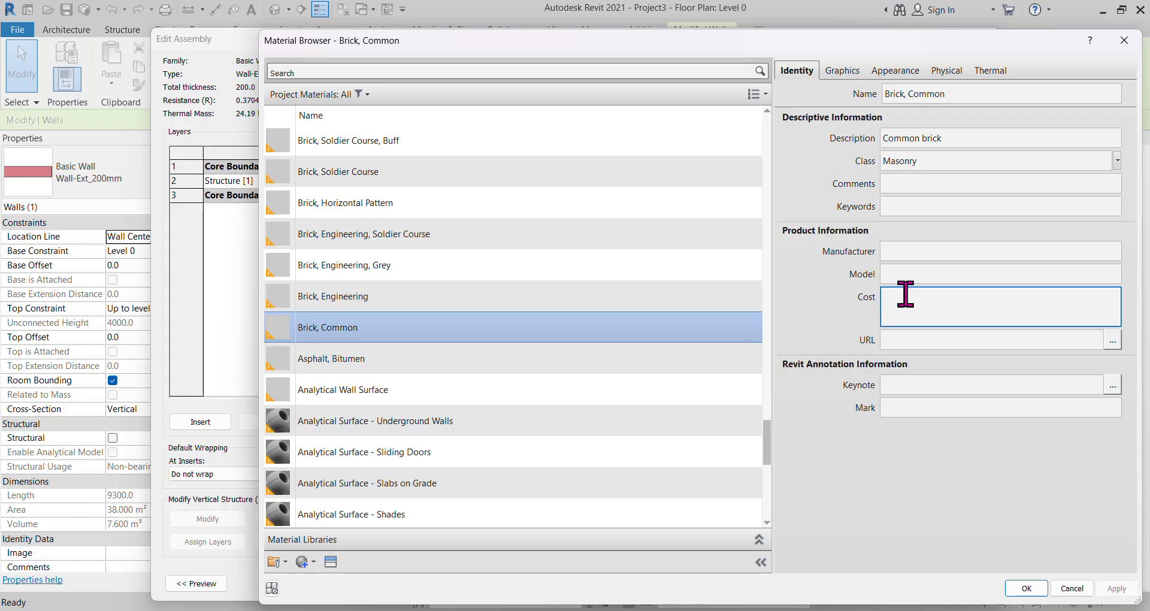
pyautogui.click(976, 483)
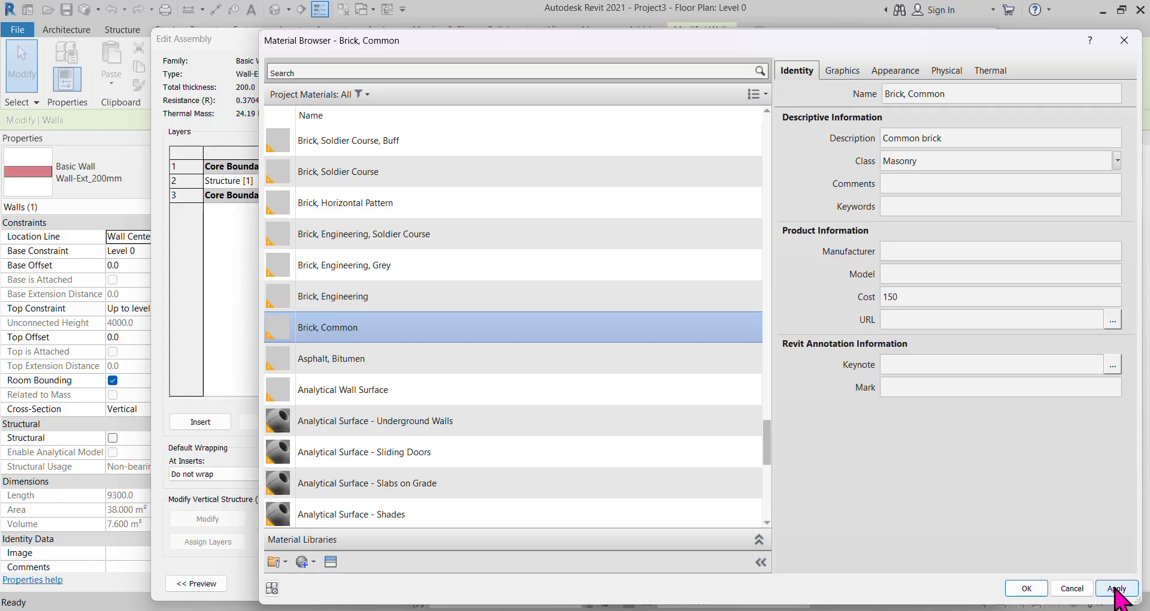
pyautogui.click(1019, 587)
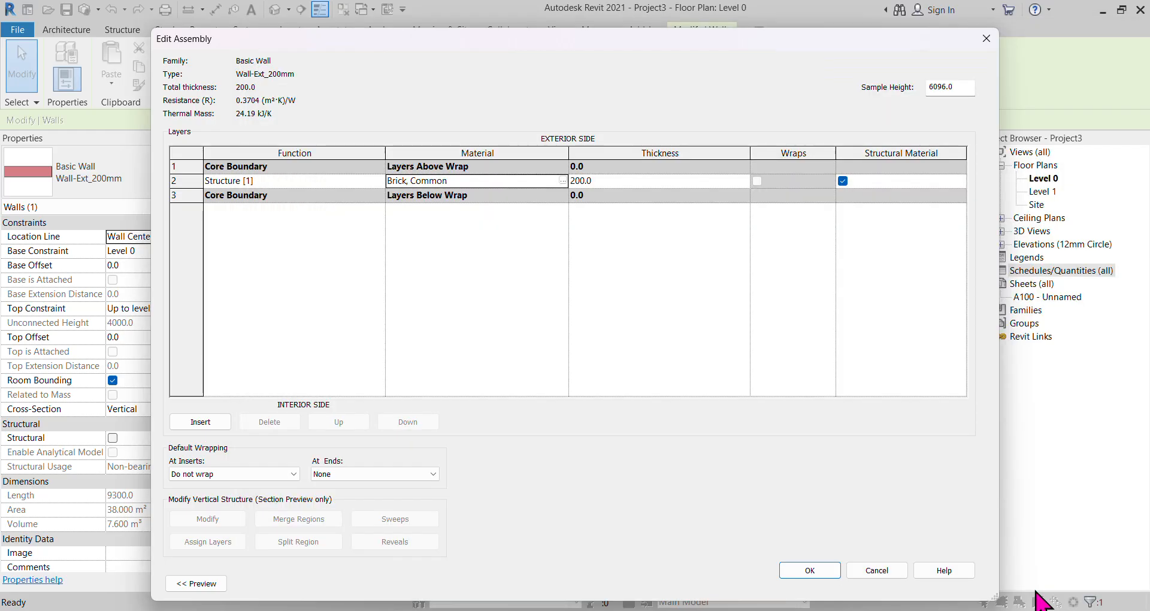
pyautogui.click(806, 572)
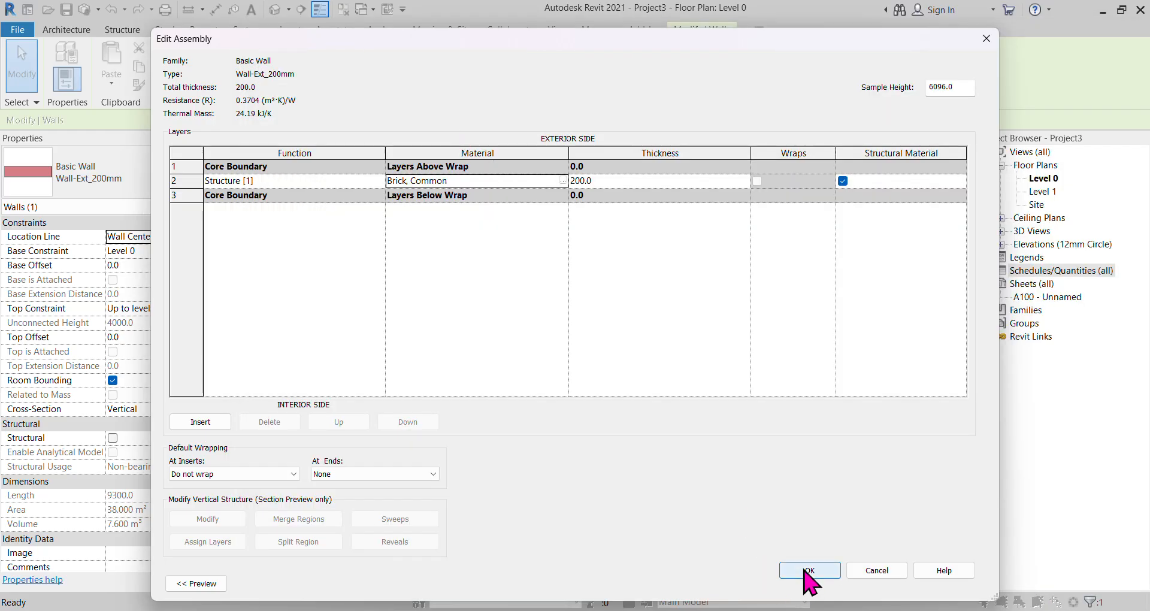
pyautogui.click(958, 584)
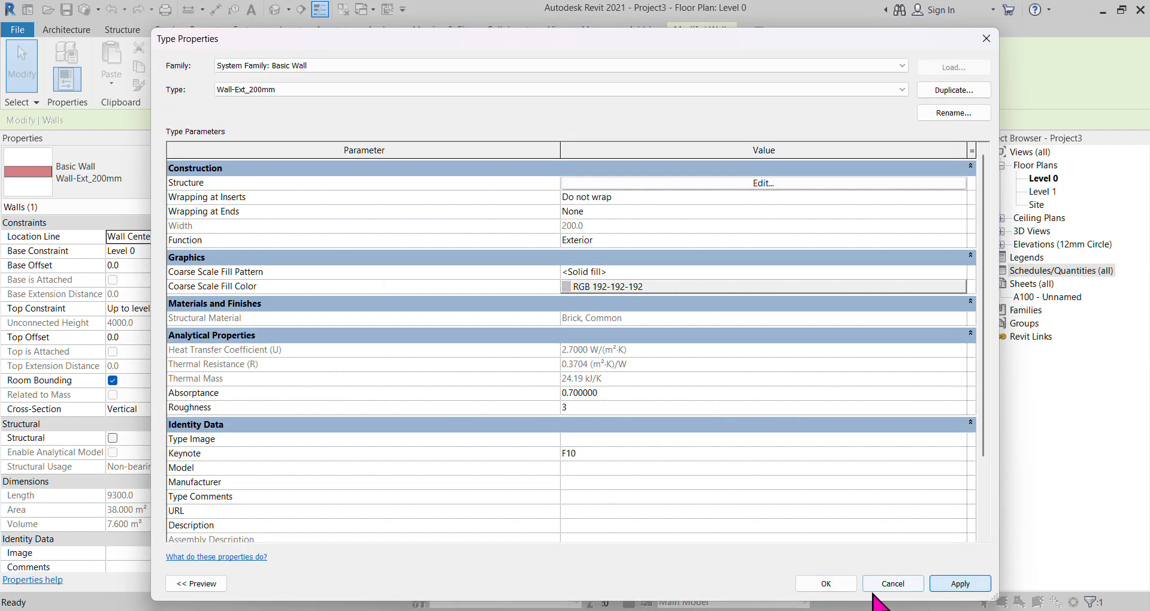
pyautogui.click(830, 586)
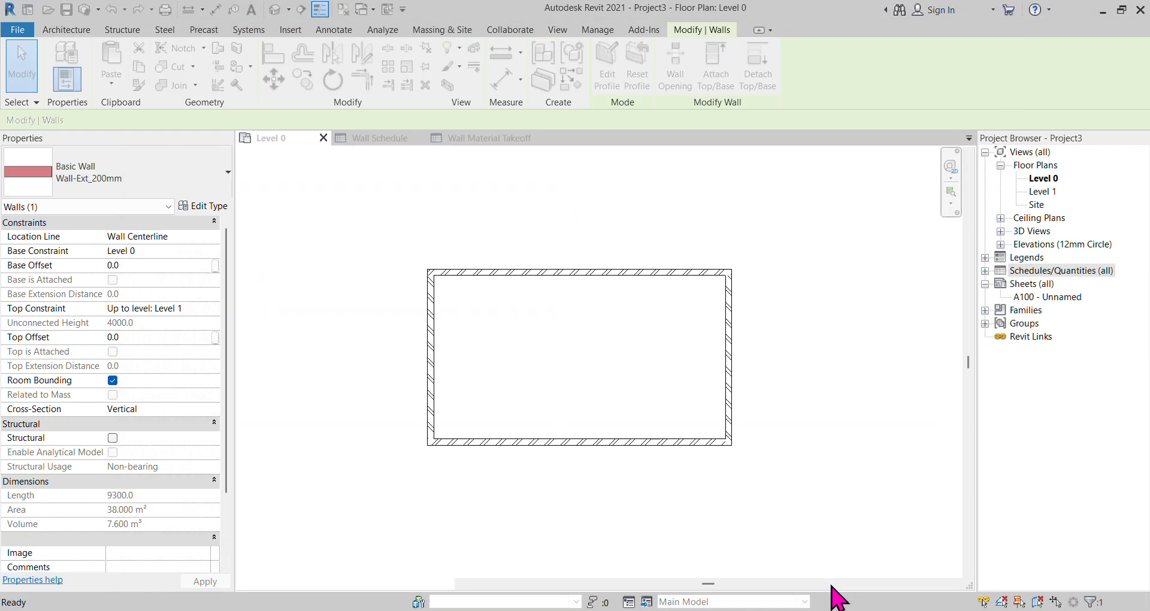
pyautogui.click(487, 139)
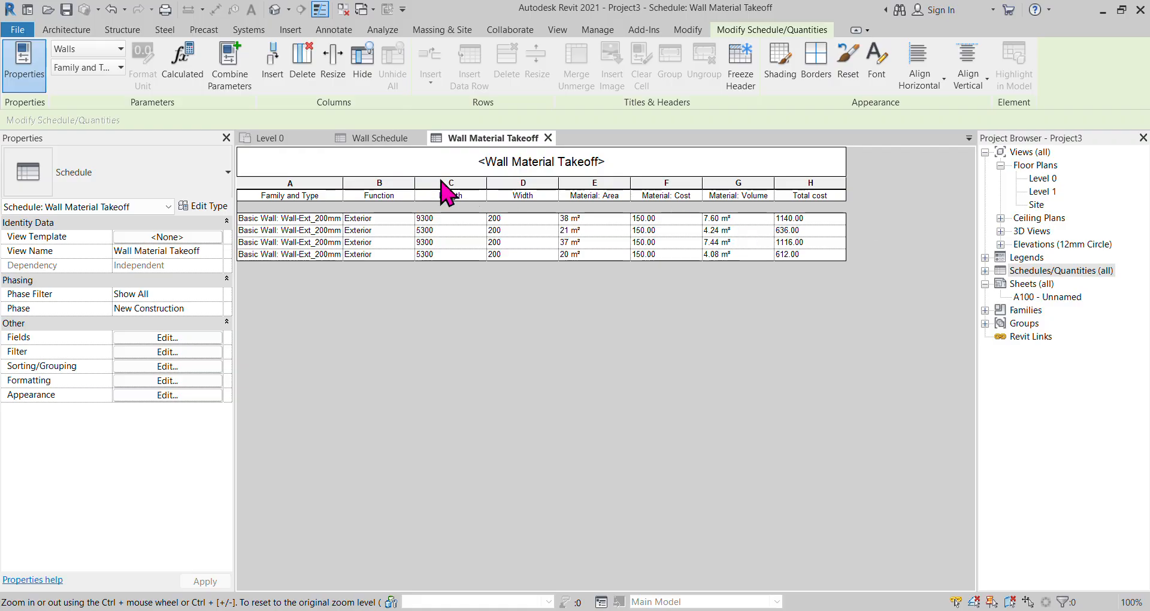
# Place two Windows_Sgl_Plain 910x910mm windows on the near long wall in the 3D view and check the wall material takeoff
pyautogui.click(289, 140)
pyautogui.click(275, 10)
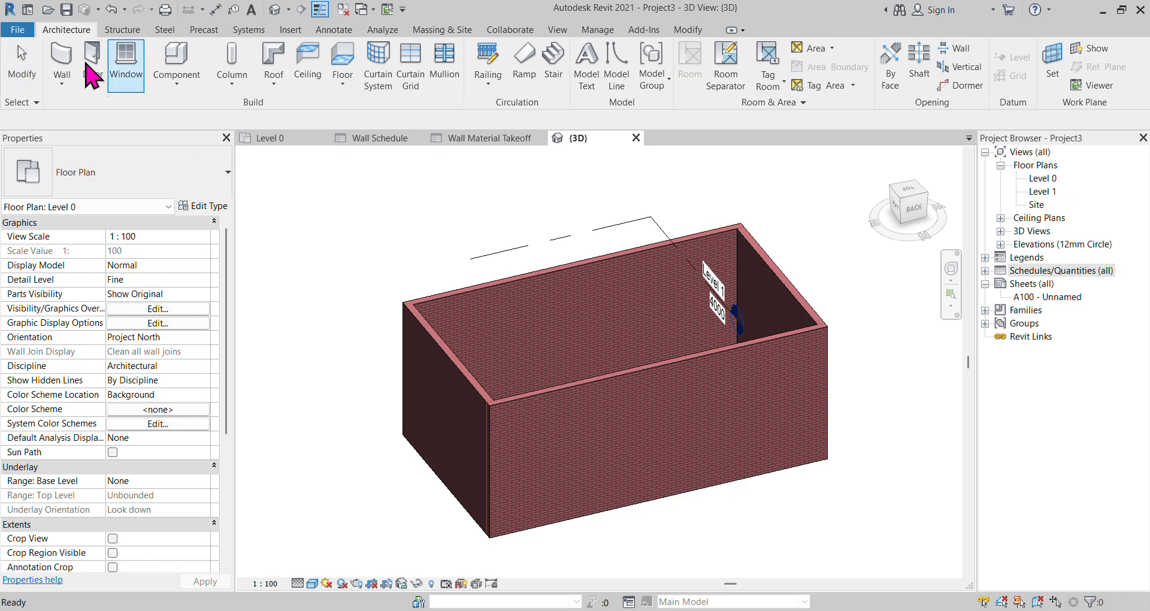
pyautogui.click(126, 63)
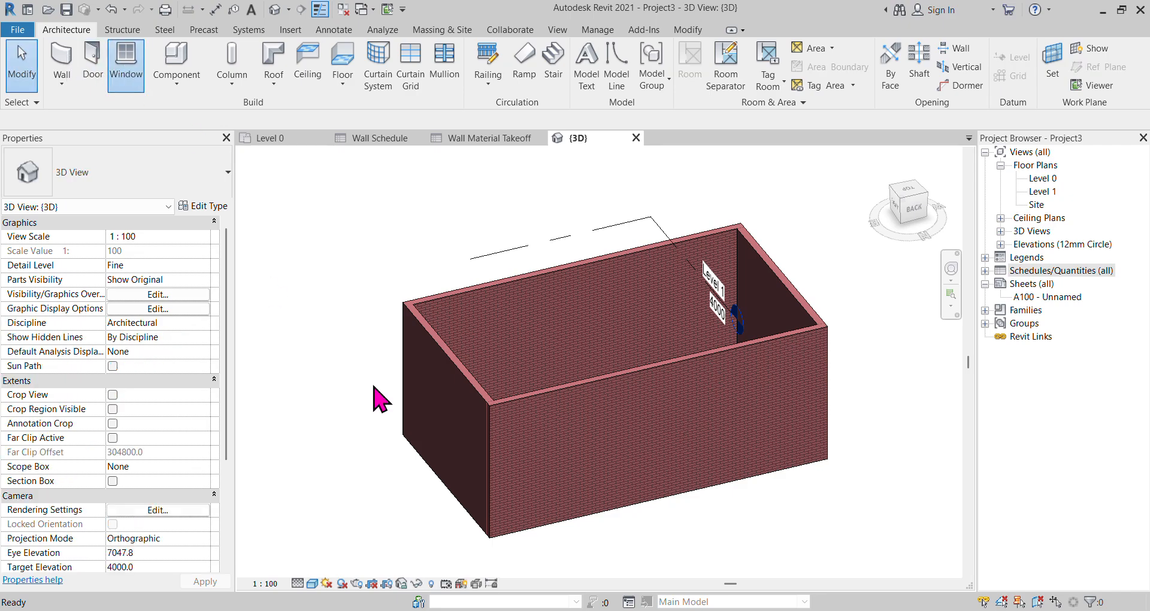
pyautogui.click(584, 434)
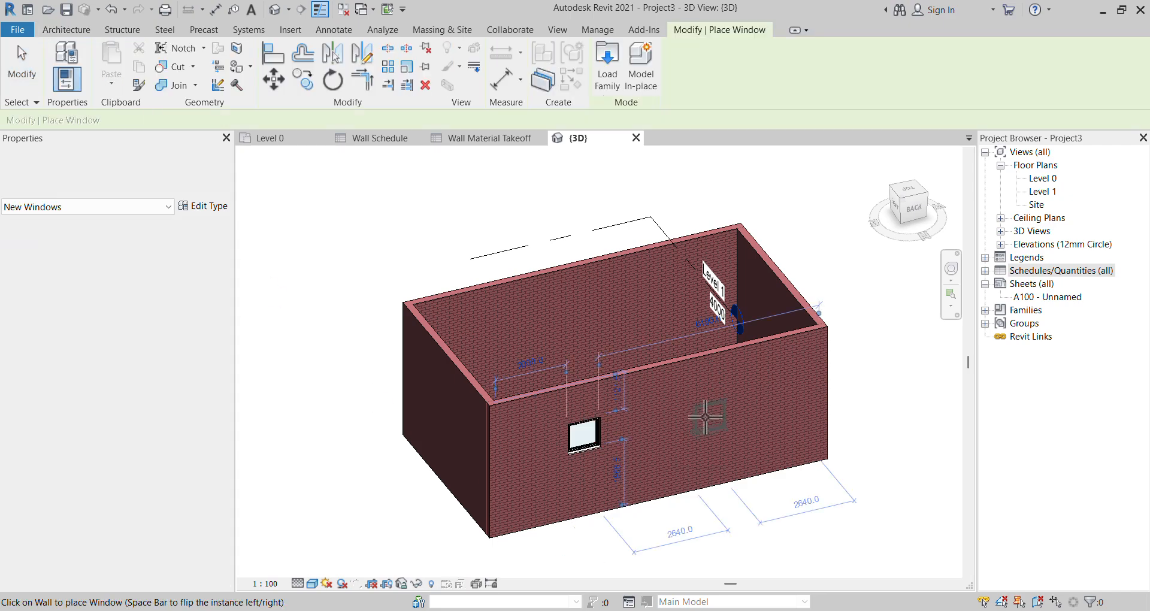
pyautogui.click(705, 409)
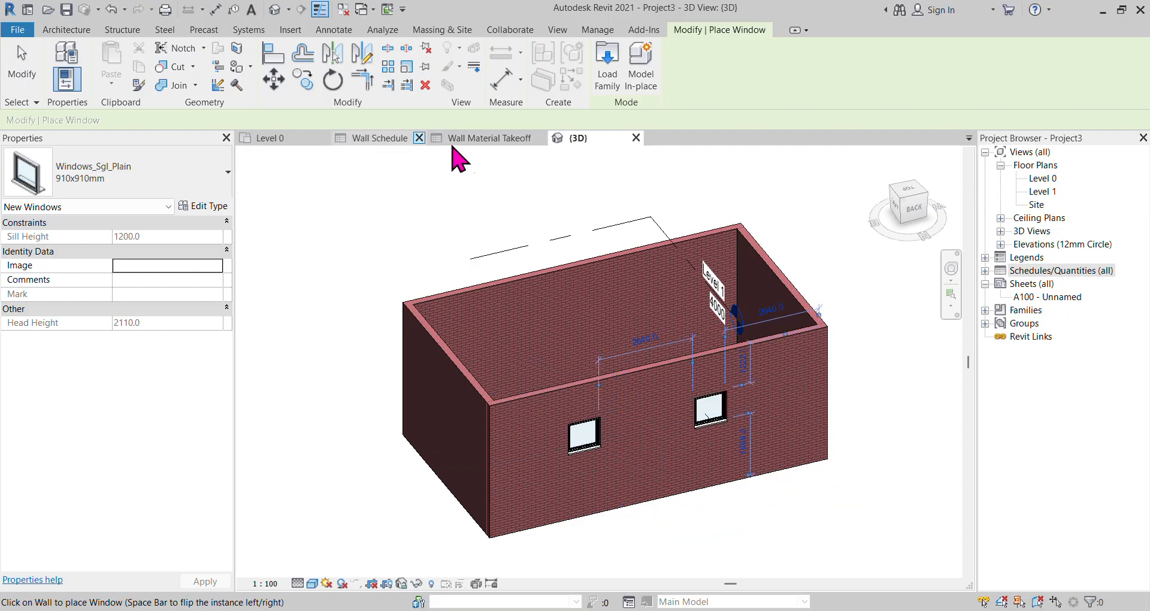
pyautogui.click(476, 140)
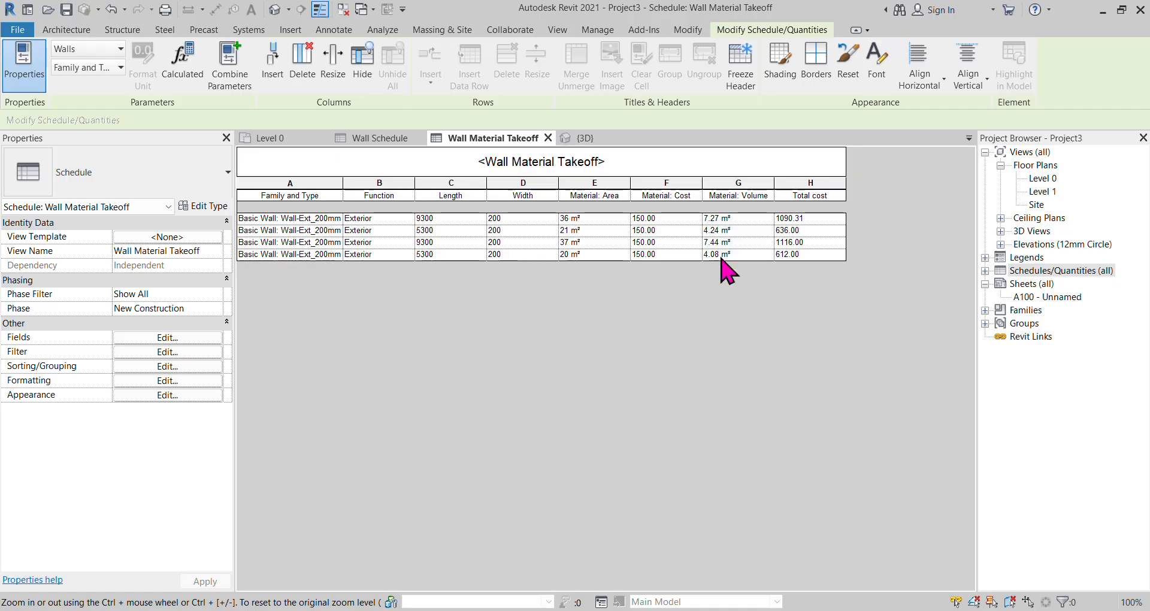
# Place three 1810x1210mm windows in the 3D view, one on the near long wall and two on the opposite wall, and check the takeoff
pyautogui.click(578, 139)
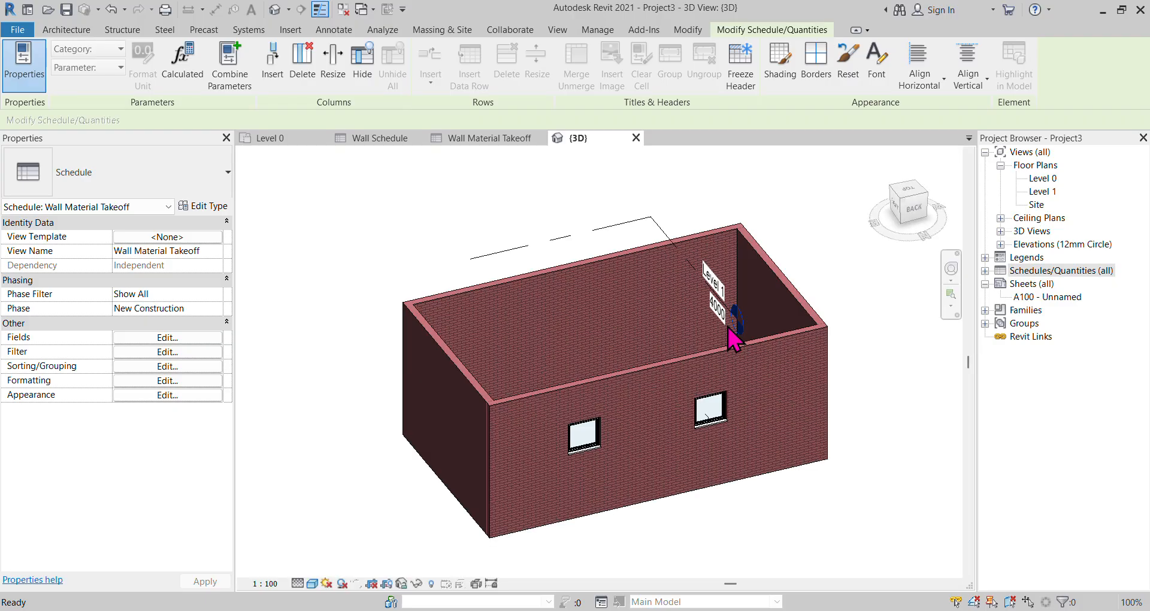
pyautogui.press('w')
pyautogui.press('n')
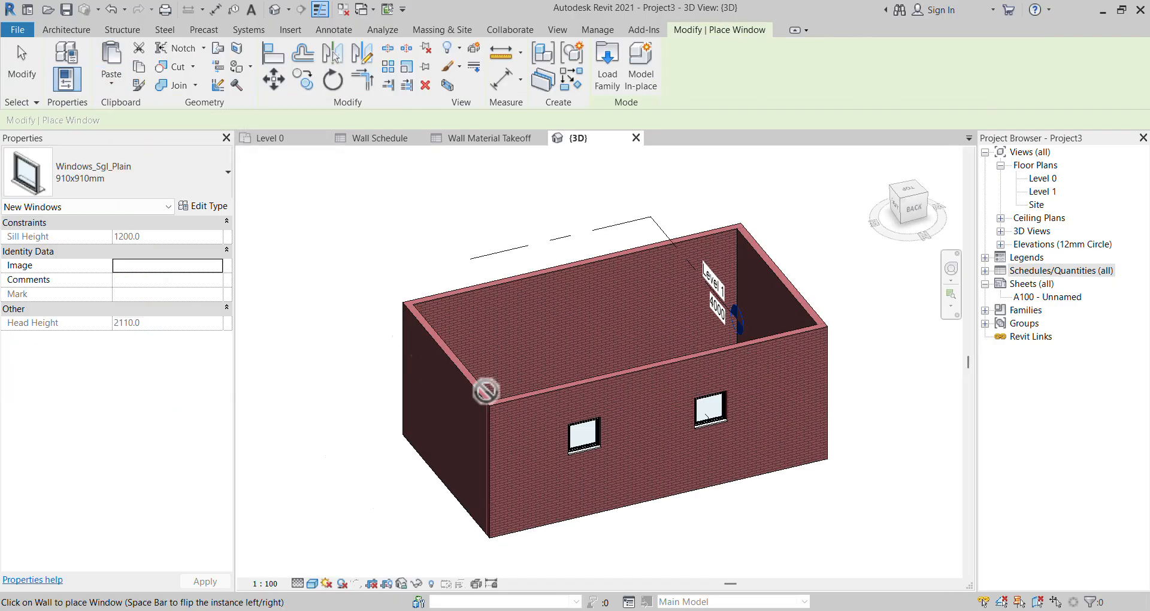
pyautogui.click(115, 175)
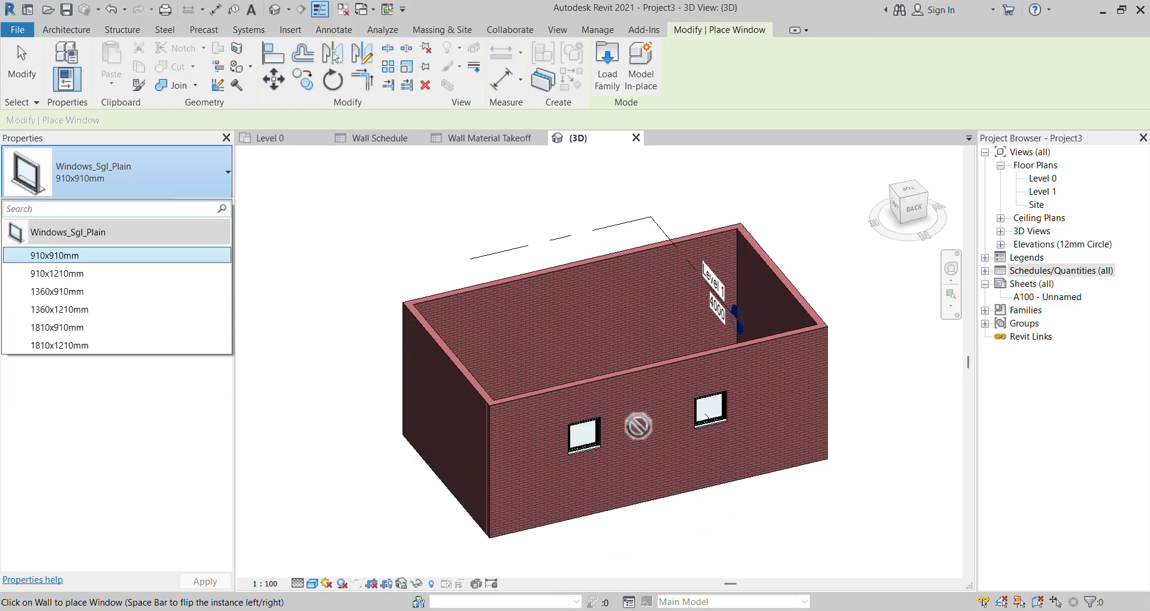
pyautogui.click(69, 343)
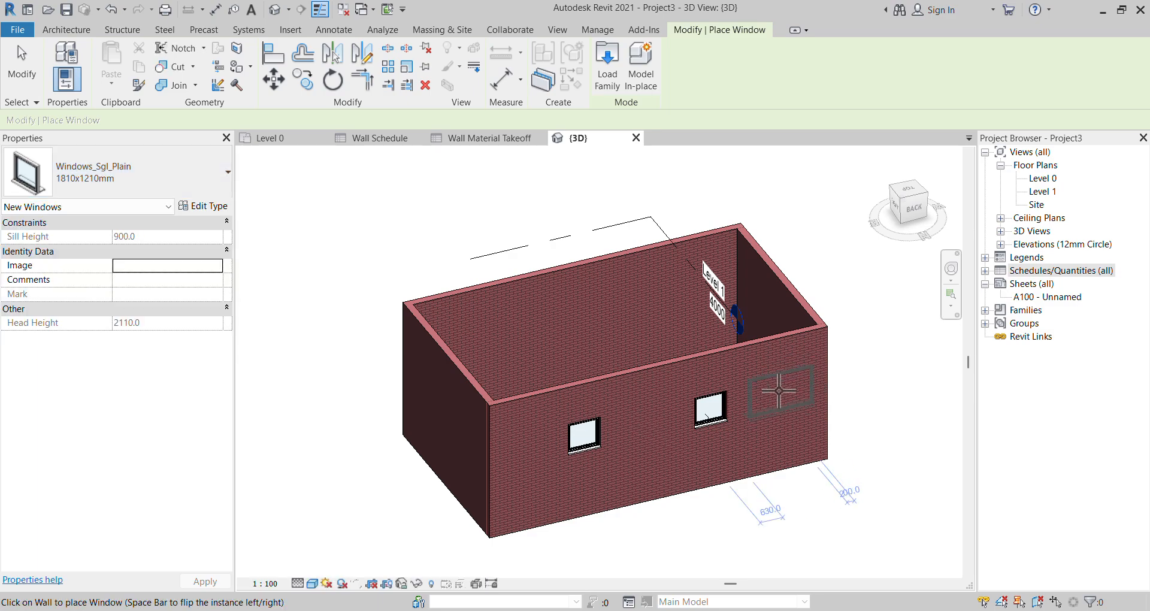
pyautogui.click(779, 391)
pyautogui.click(523, 304)
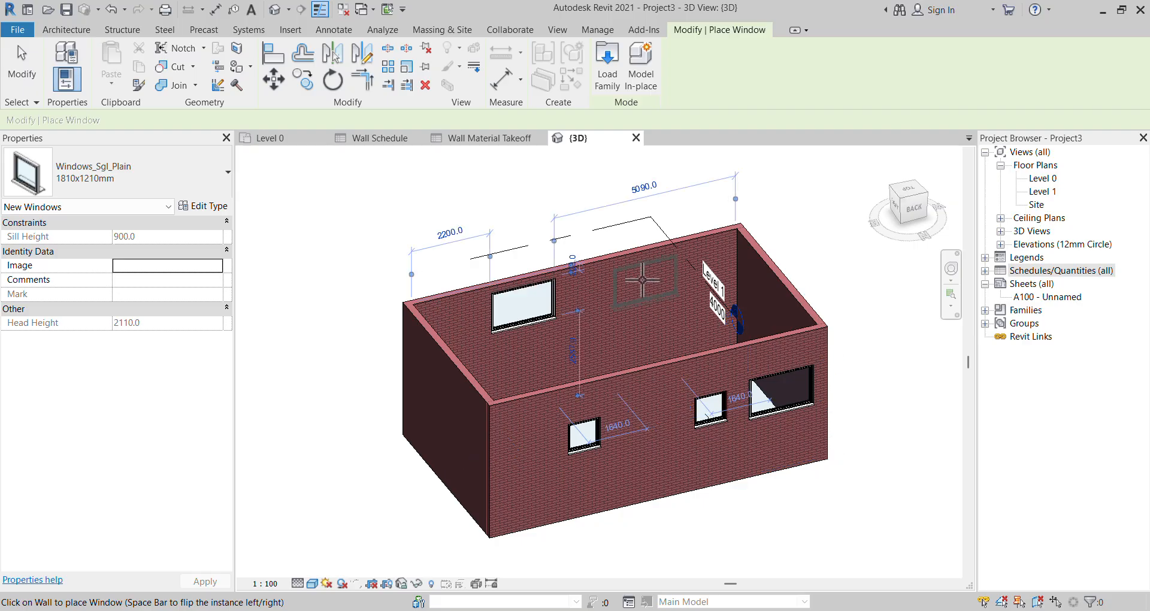
pyautogui.click(647, 280)
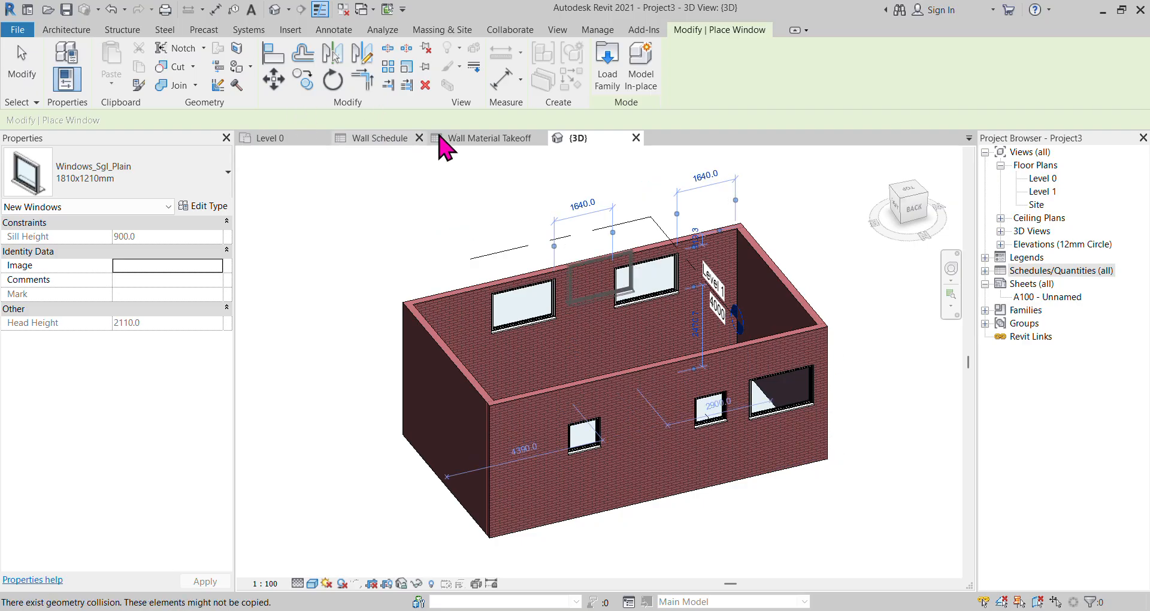
pyautogui.click(516, 139)
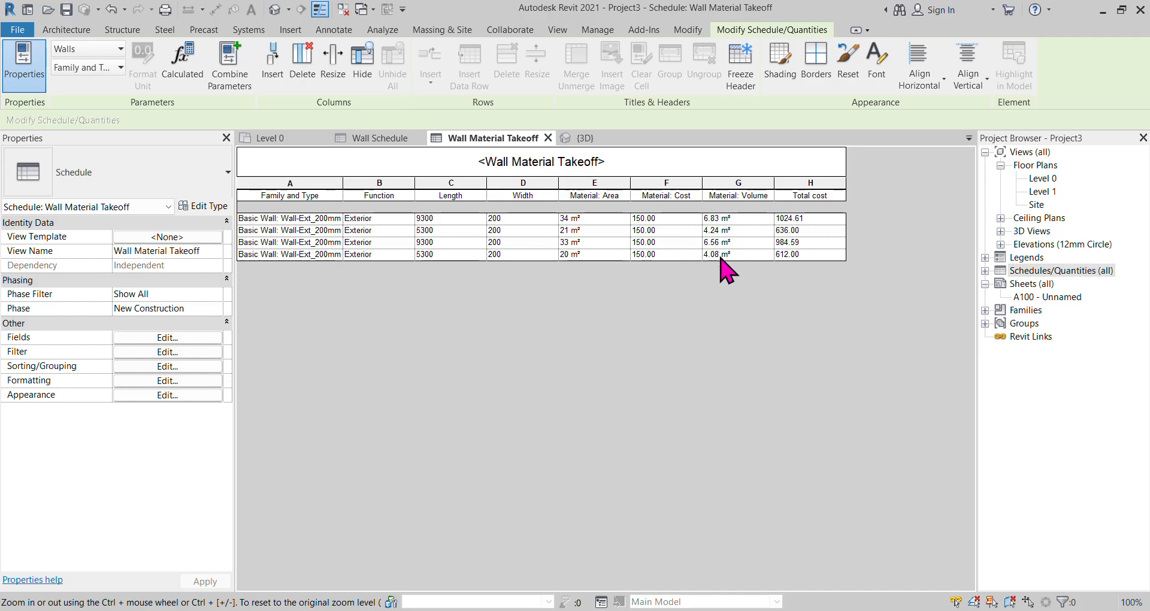
# Sort the wall material takeoff by Family and Type in ascending order with a header
pyautogui.click(193, 369)
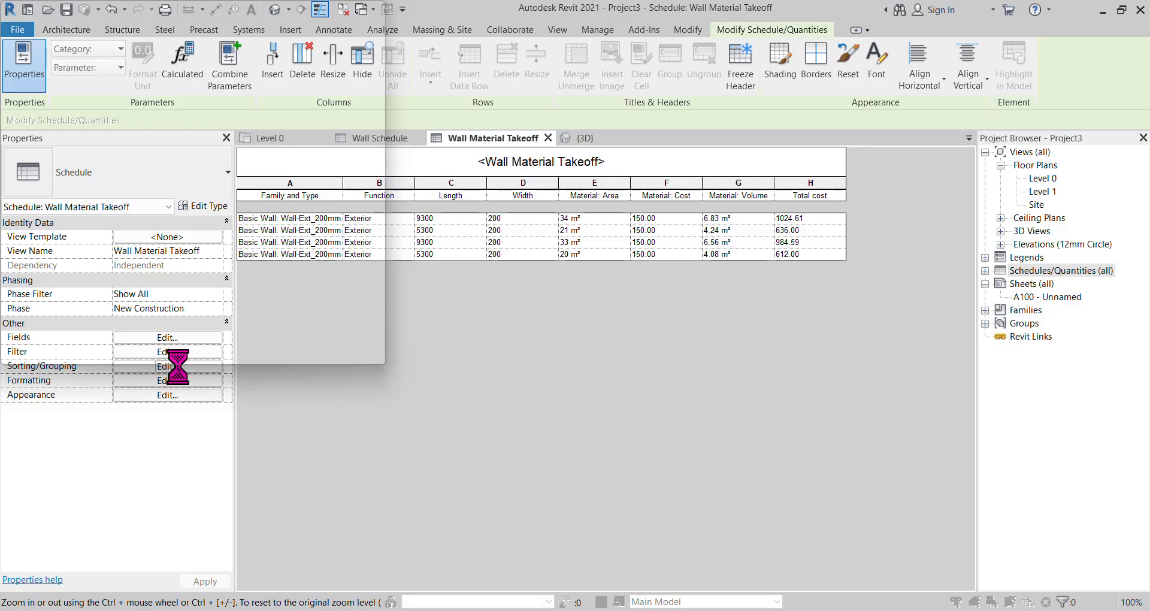
pyautogui.click(372, 164)
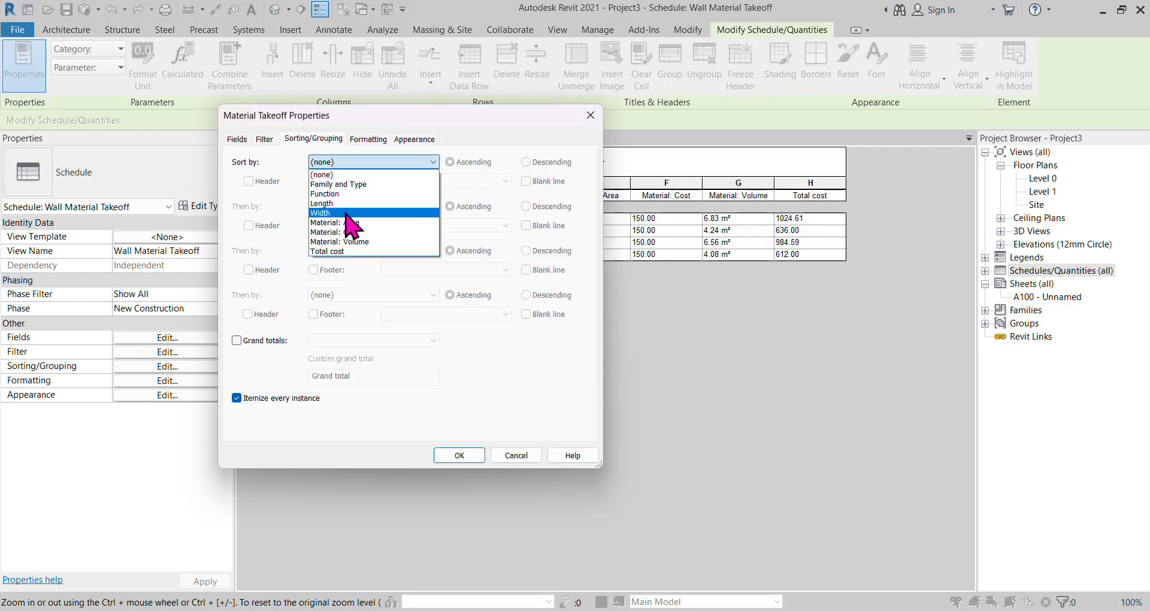
pyautogui.click(354, 185)
pyautogui.click(249, 181)
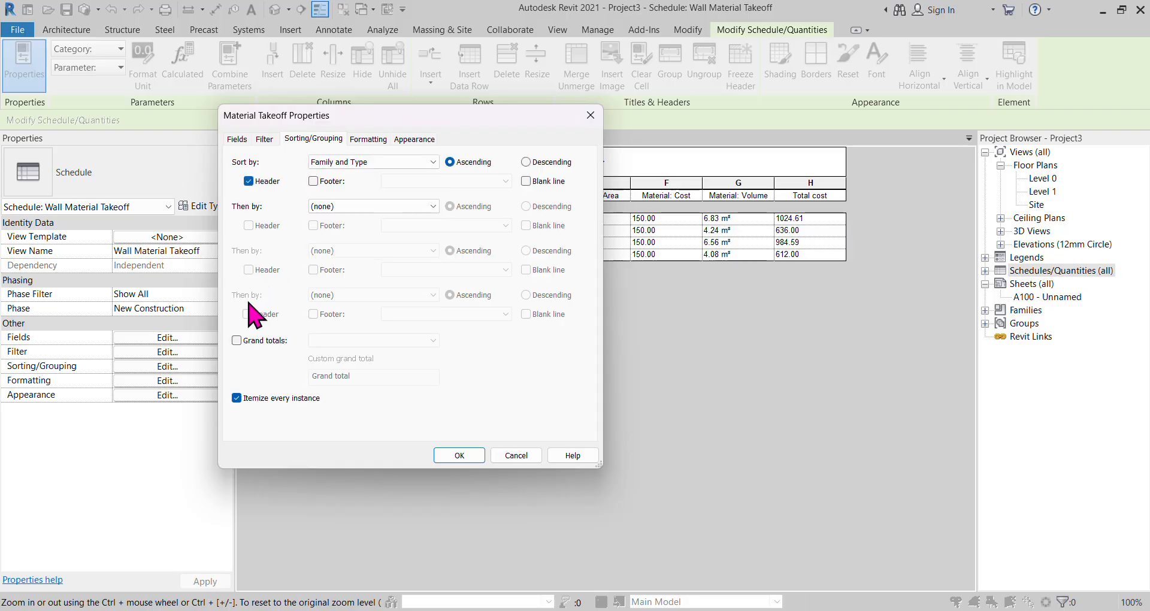
# Enable grand totals with Title and totals for the takeoff, turn off Itemize every instance, and apply the settings
pyautogui.click(237, 341)
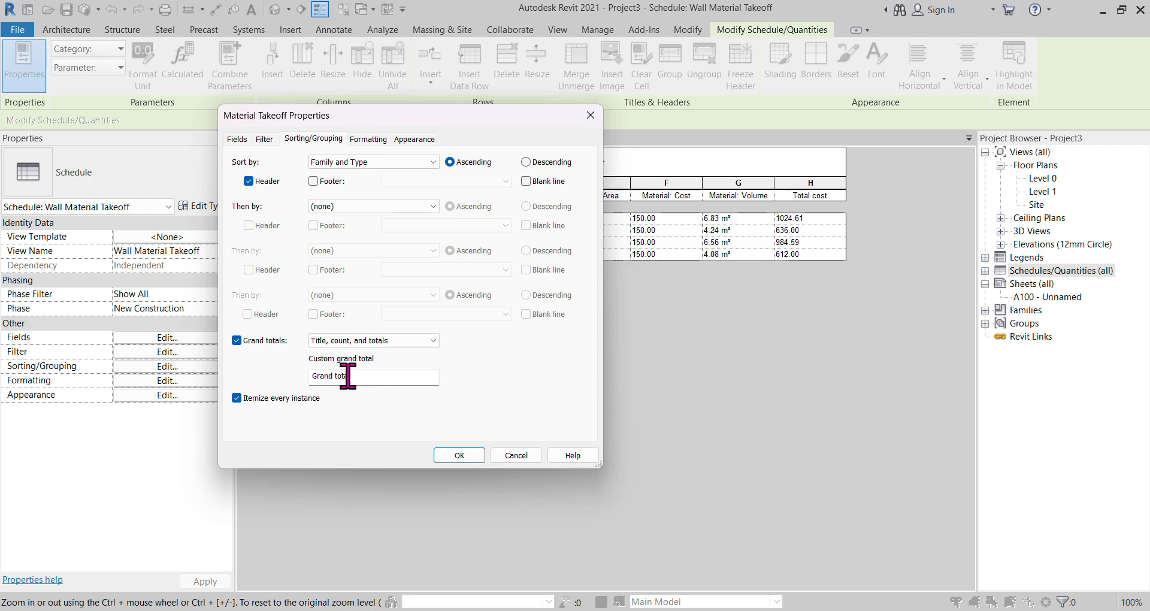
pyautogui.click(427, 340)
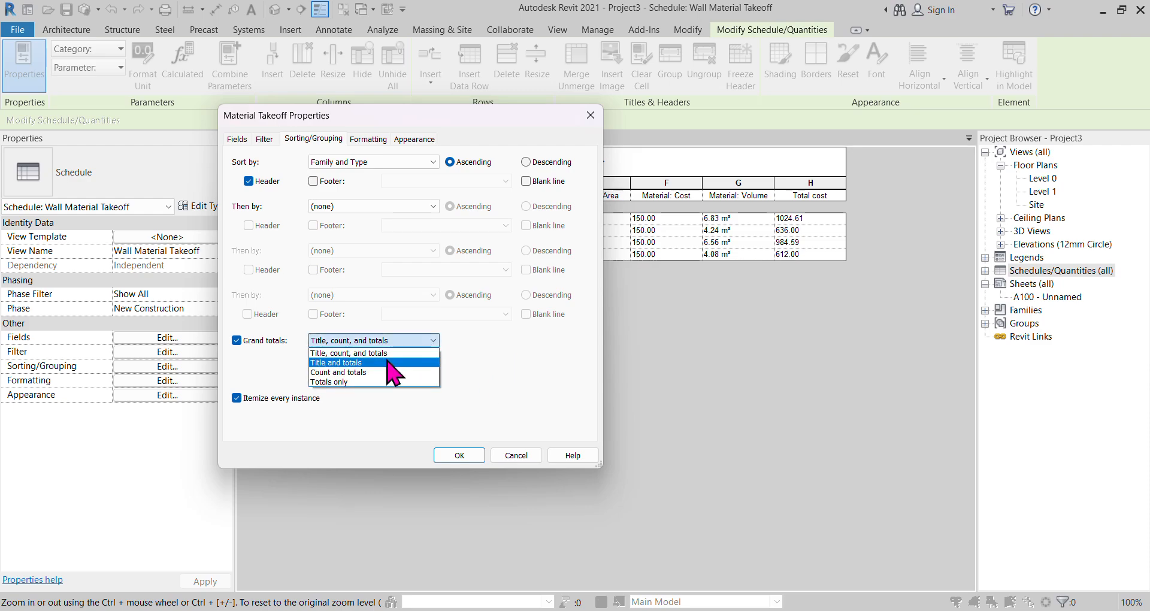
pyautogui.click(354, 363)
pyautogui.click(237, 398)
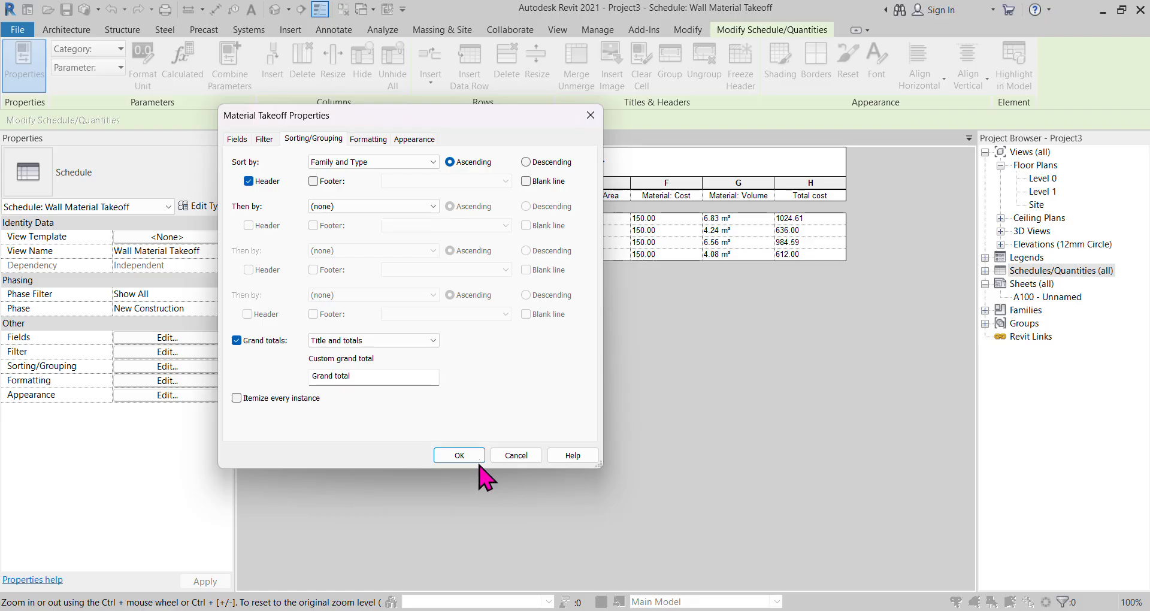
pyautogui.click(460, 456)
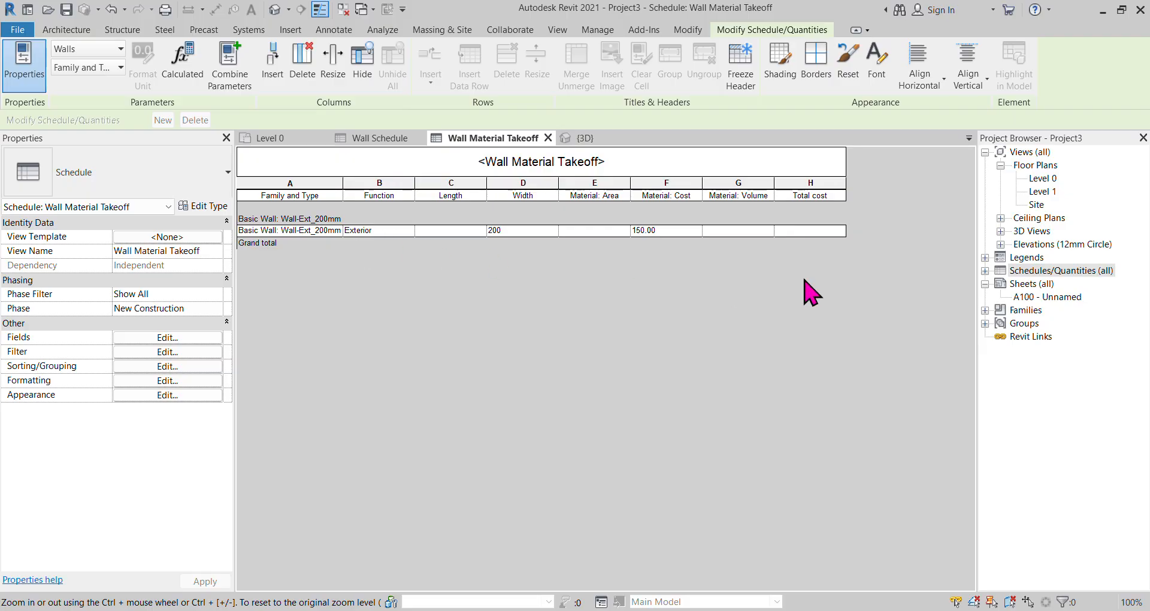
# Change the takeoff's grand totals option to Title, count, and totals
pyautogui.click(176, 367)
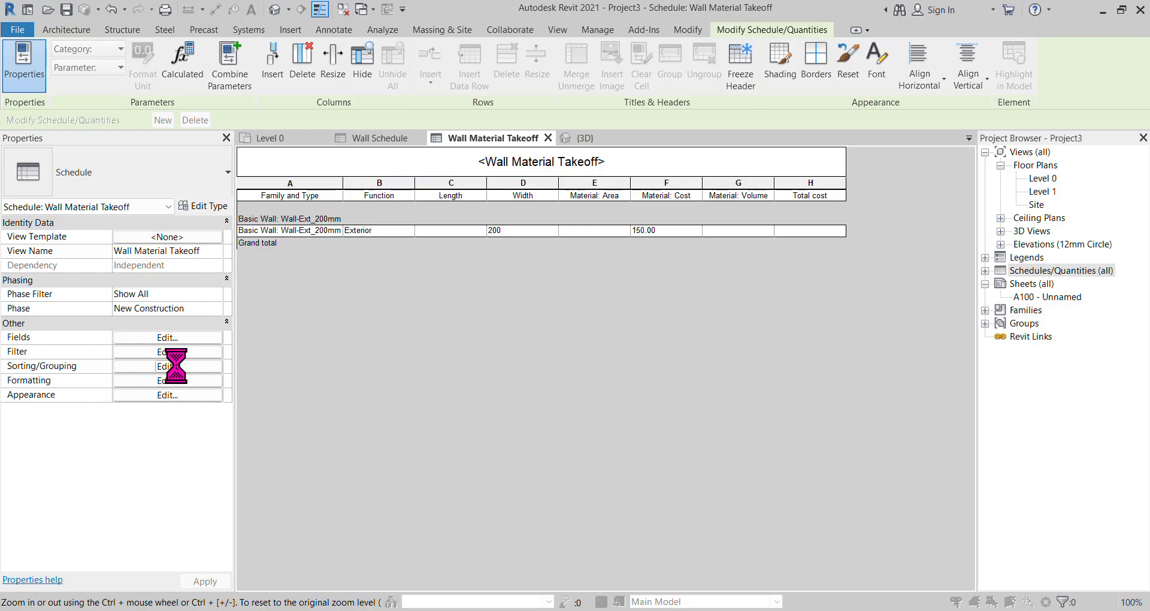
pyautogui.click(419, 340)
pyautogui.click(389, 352)
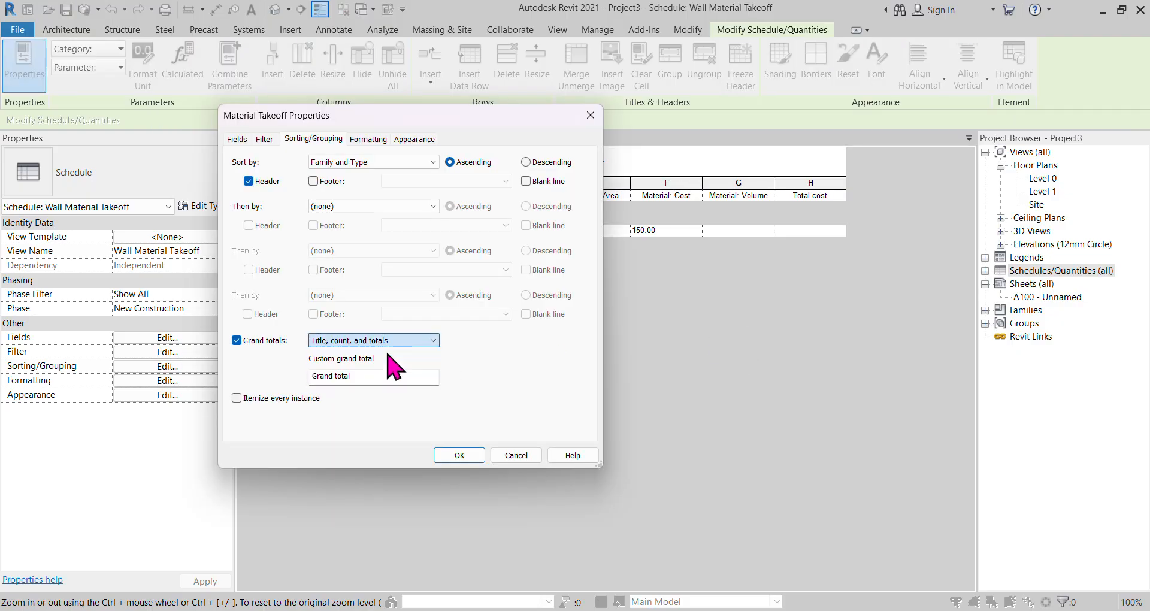
pyautogui.click(458, 456)
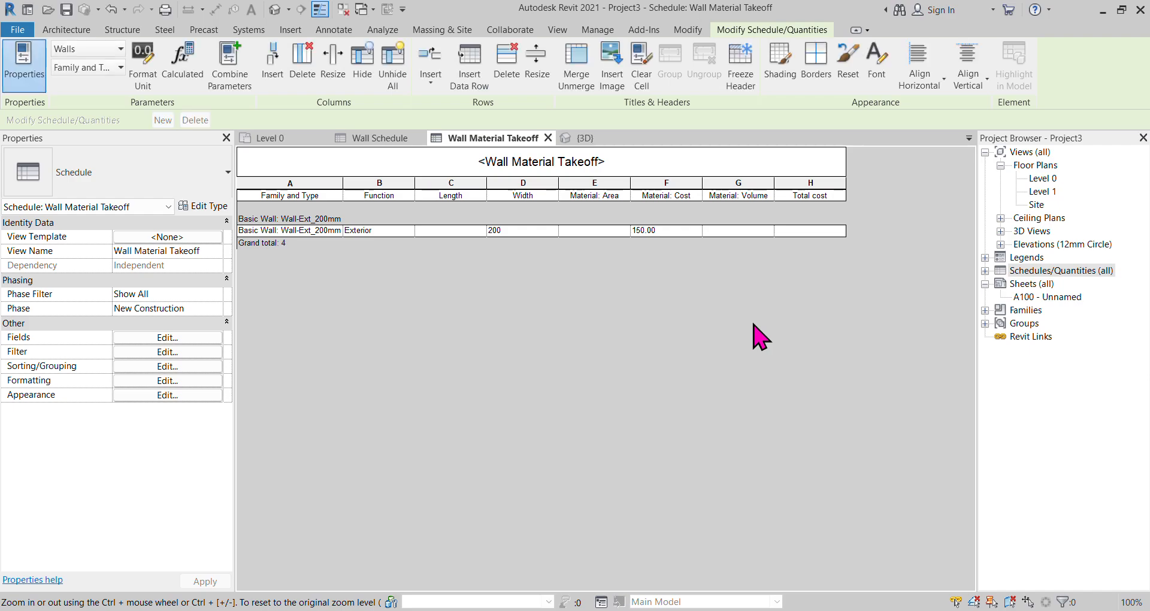
# Turn Itemize every instance back on for the wall material takeoff
pyautogui.click(168, 368)
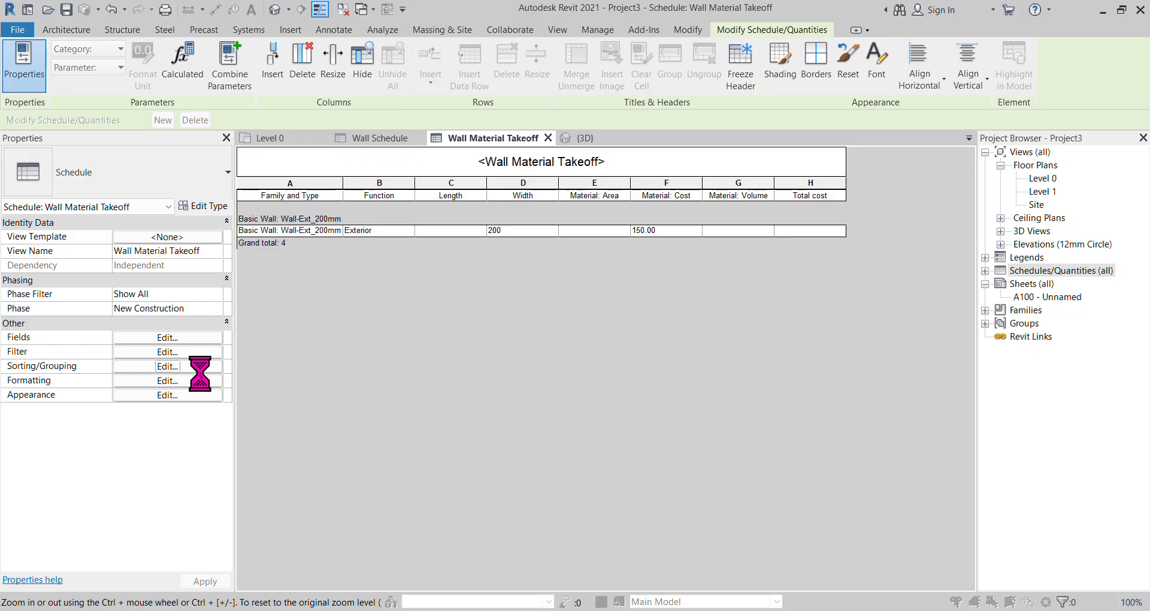
pyautogui.click(236, 398)
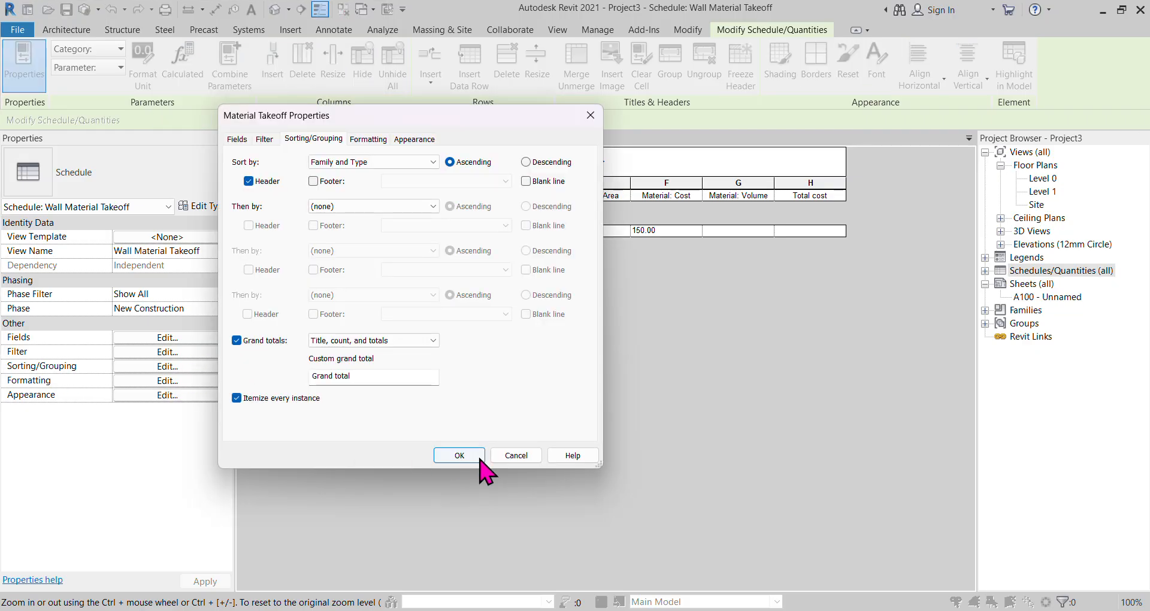
pyautogui.click(459, 455)
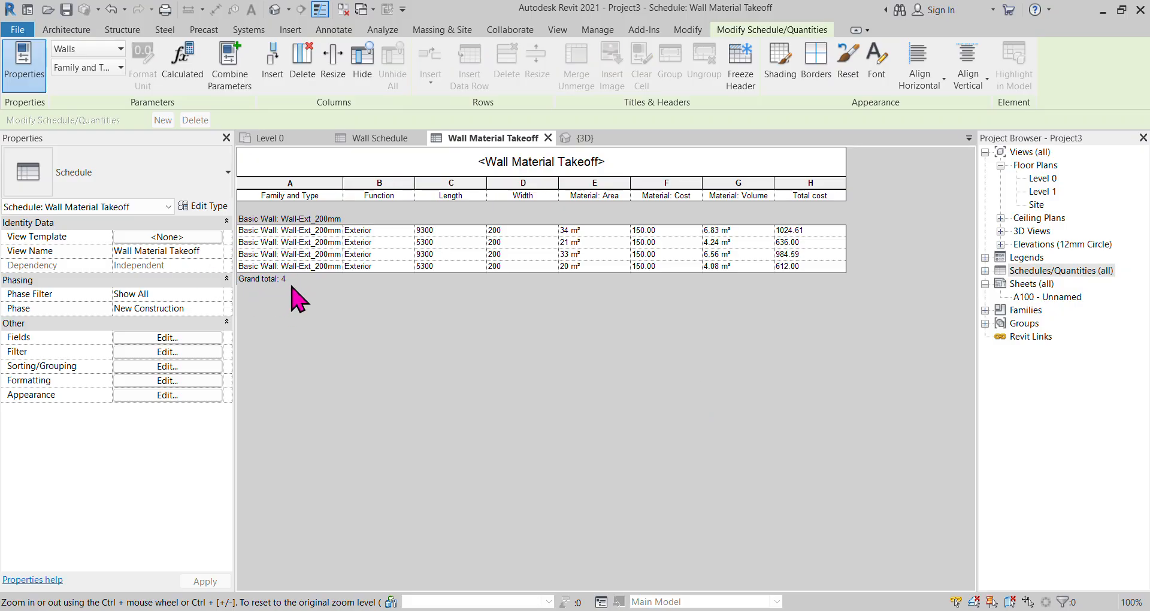
# Set the Material: Volume field of the wall material takeoff to Calculate totals
pyautogui.click(174, 367)
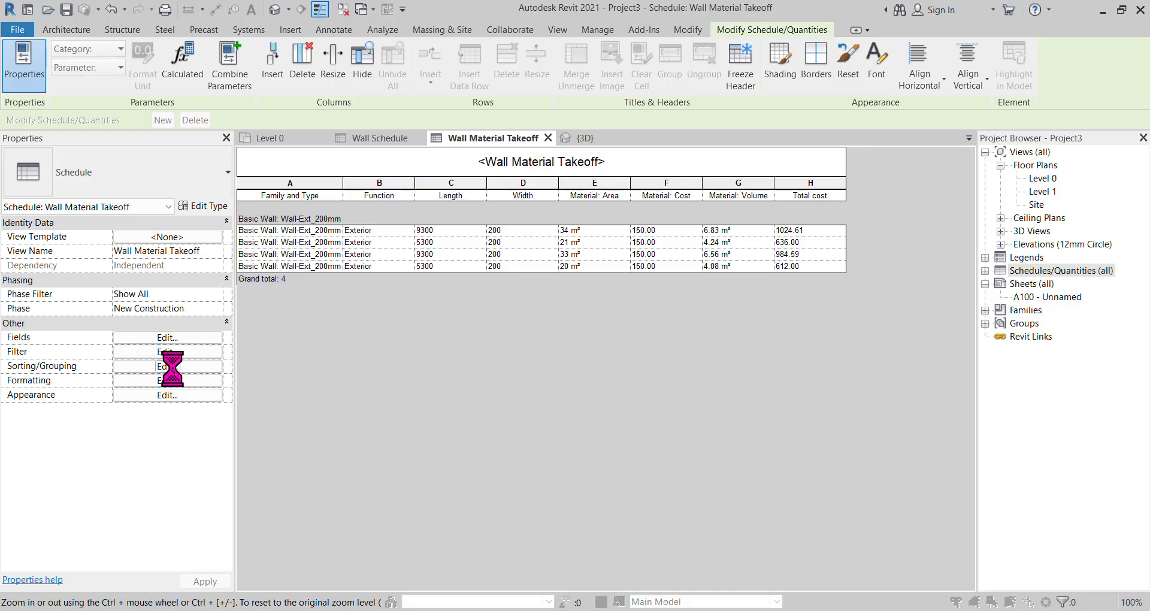
pyautogui.click(363, 143)
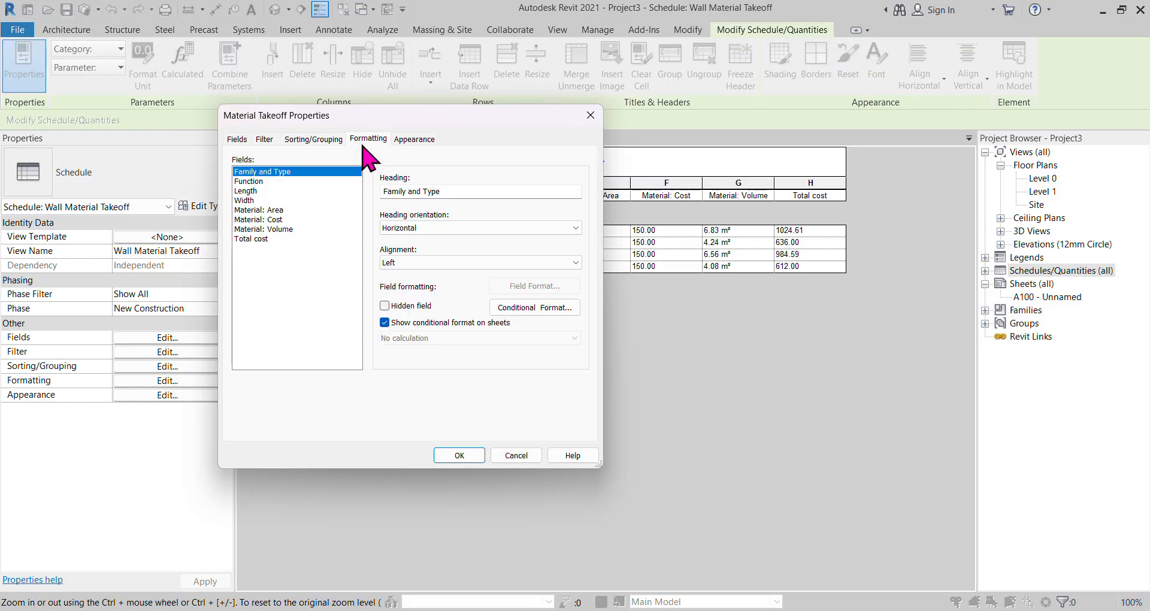
pyautogui.click(267, 210)
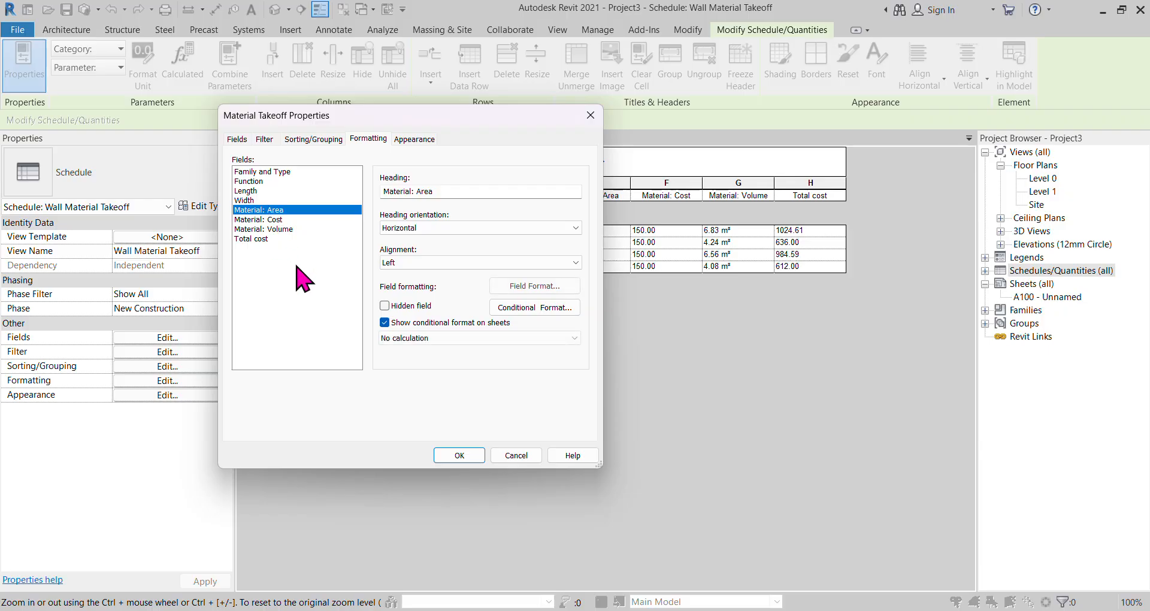
pyautogui.click(239, 220)
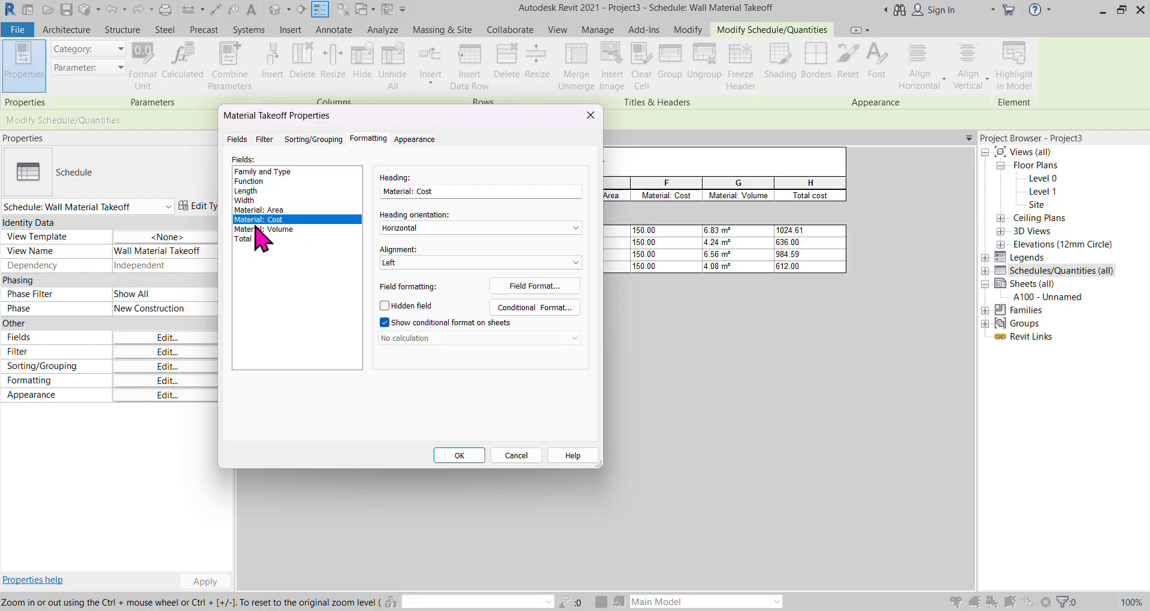
pyautogui.click(268, 230)
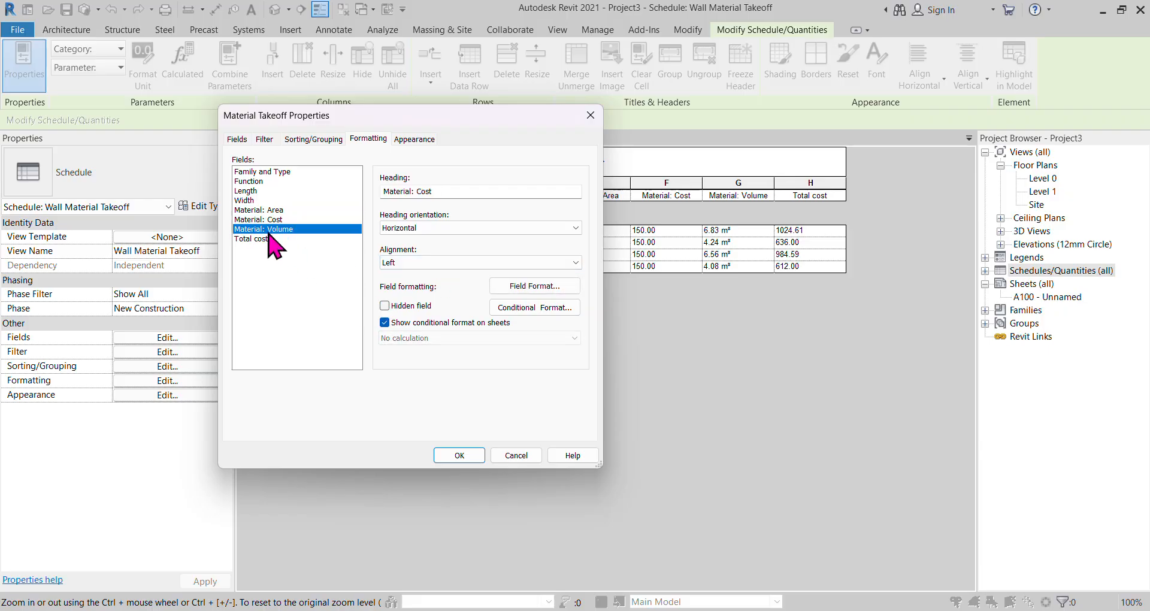
pyautogui.click(490, 339)
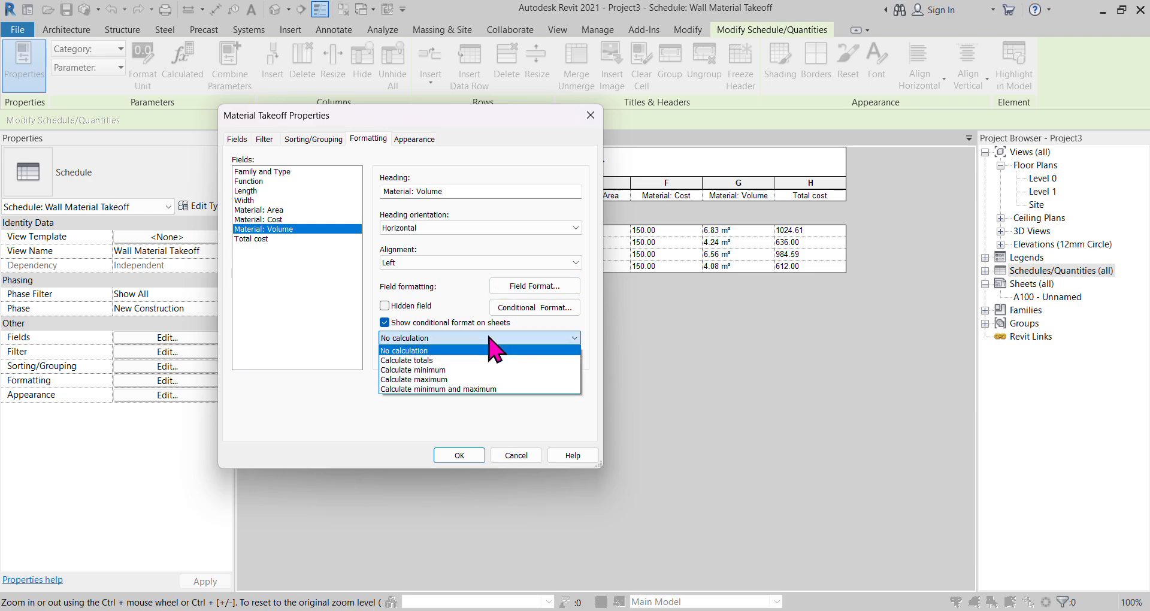
pyautogui.click(451, 361)
# Set the Material: Area and Total cost fields to Calculate totals and apply the takeoff's formatting
pyautogui.click(281, 220)
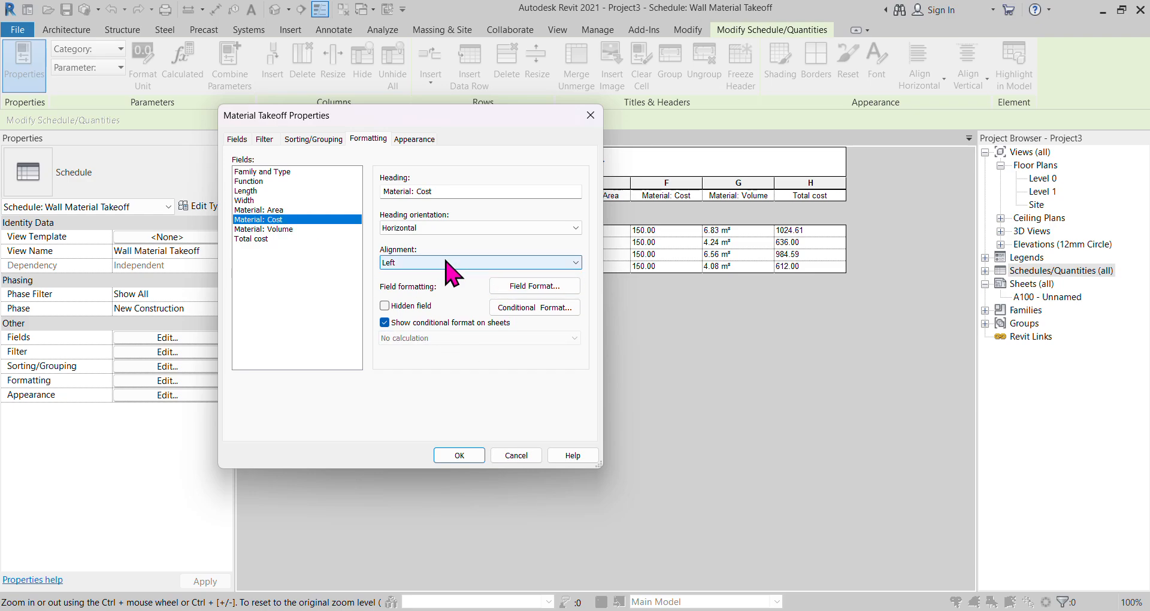
pyautogui.click(277, 210)
pyautogui.click(443, 339)
pyautogui.click(420, 360)
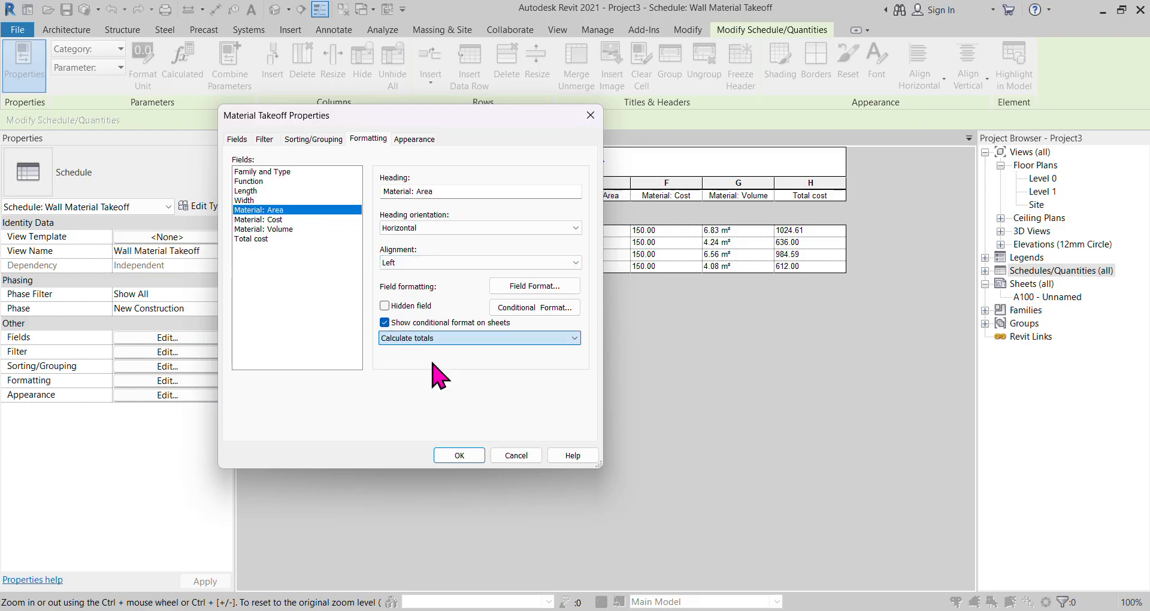
pyautogui.click(268, 239)
pyautogui.click(423, 339)
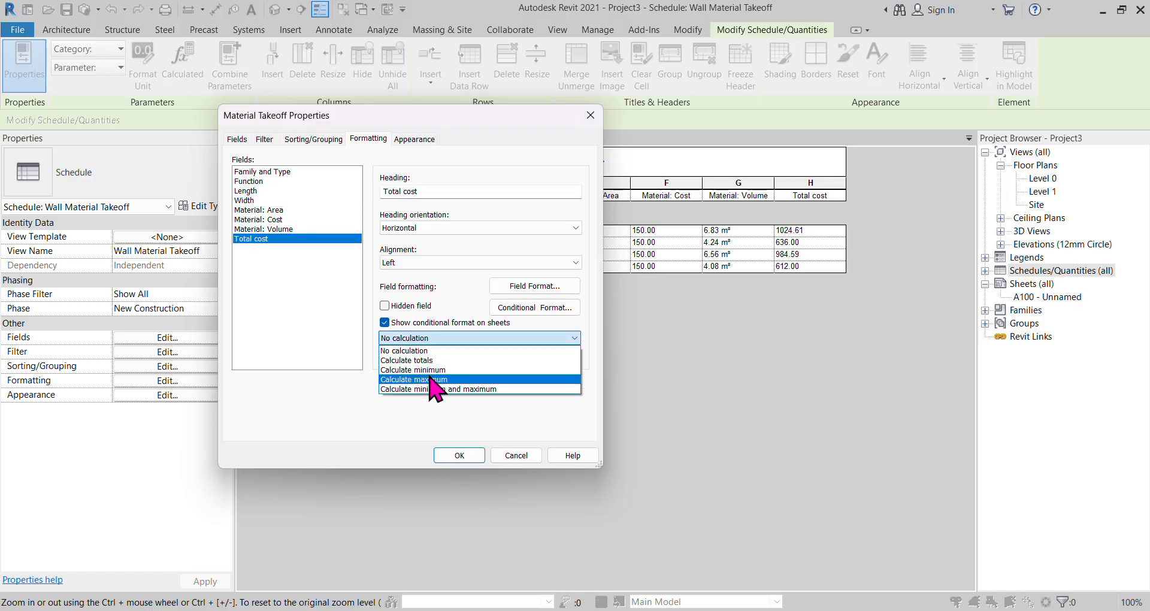
pyautogui.click(423, 360)
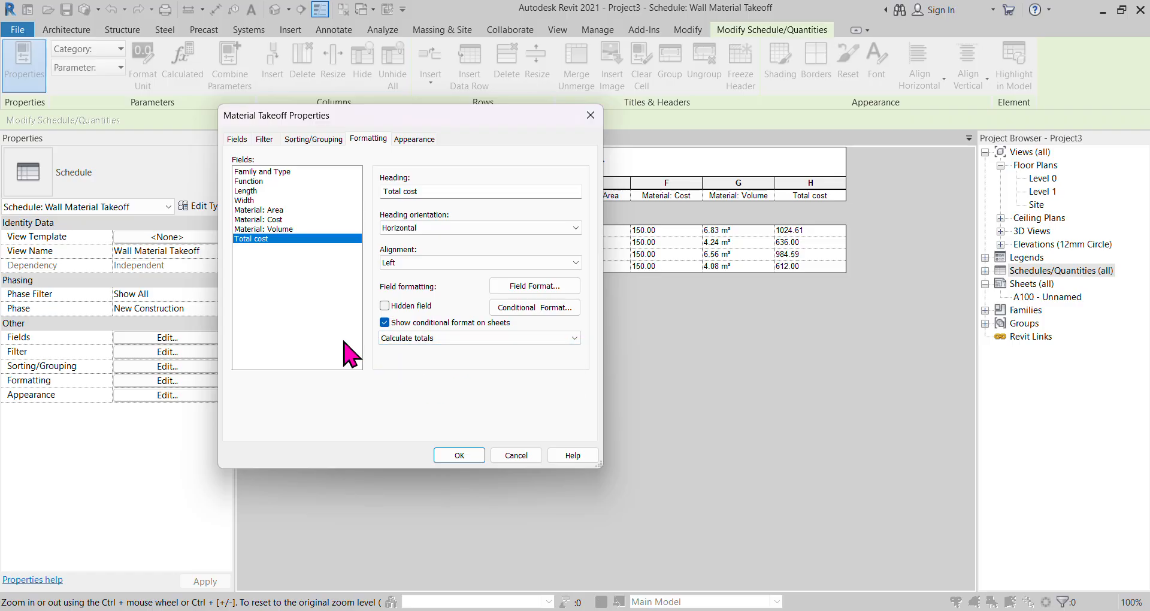
pyautogui.click(473, 454)
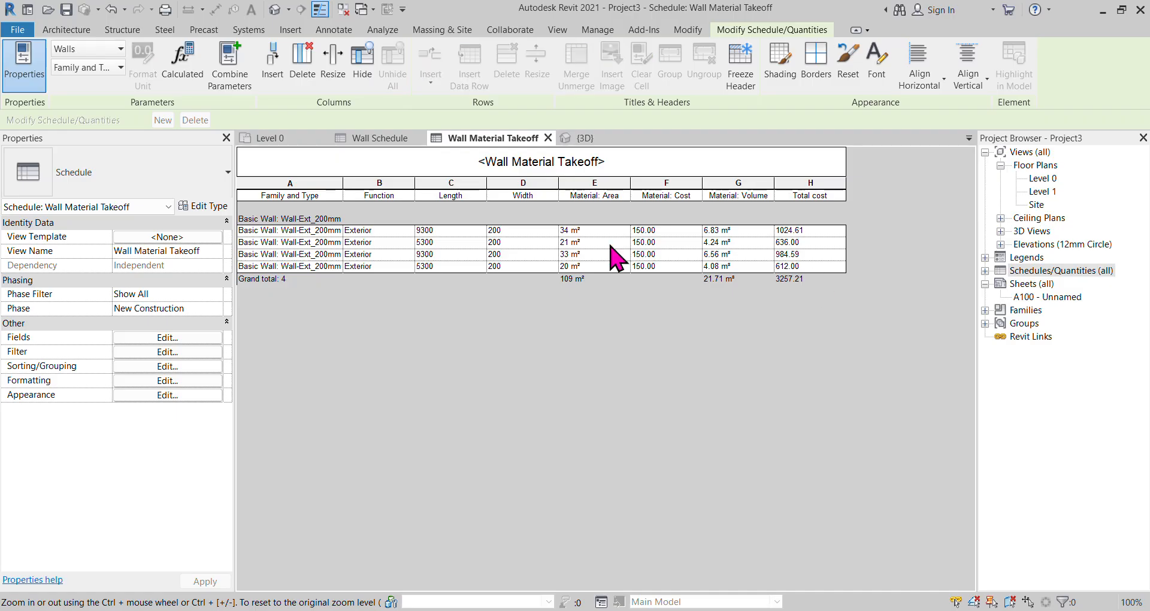
# Turn off Itemize every instance for the wall material takeoff and switch to the Wall Schedule
pyautogui.click(179, 367)
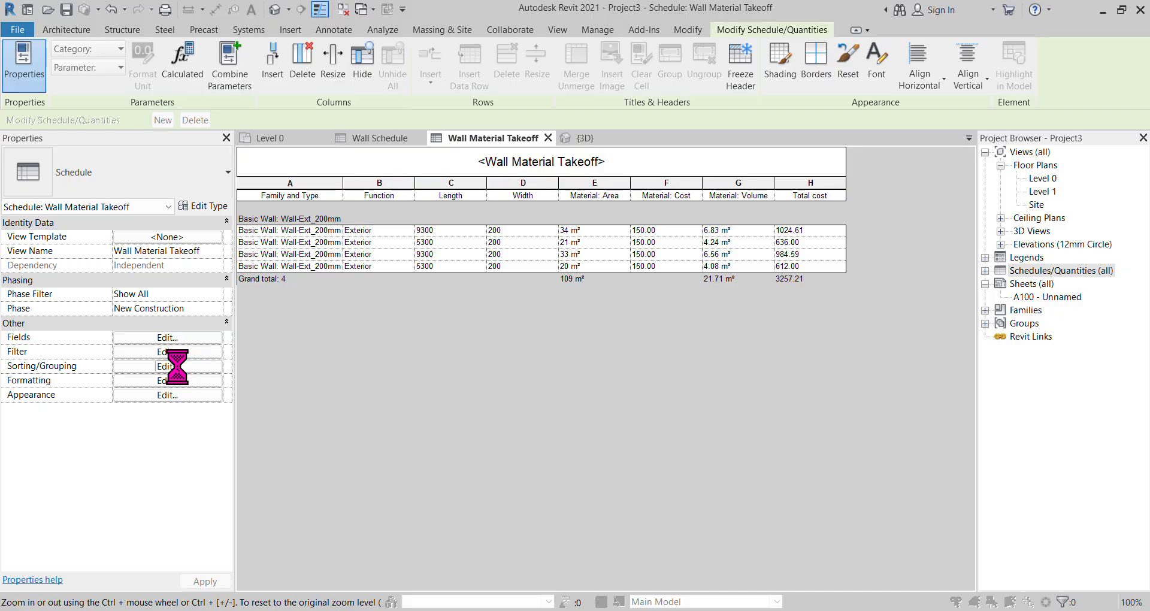
pyautogui.click(237, 398)
pyautogui.click(470, 459)
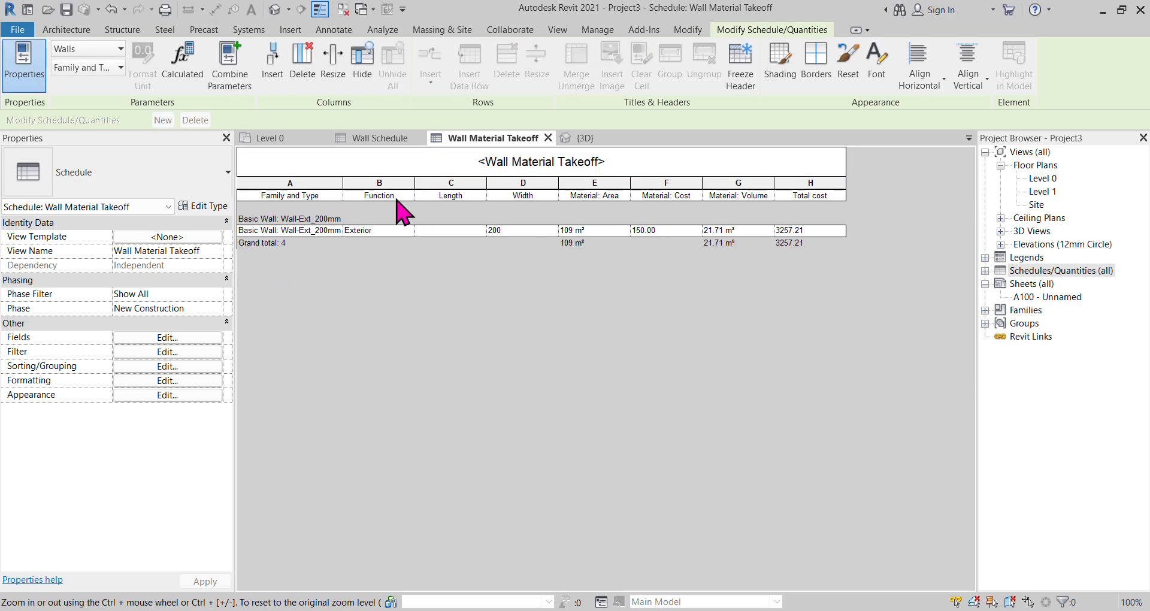
pyautogui.click(379, 138)
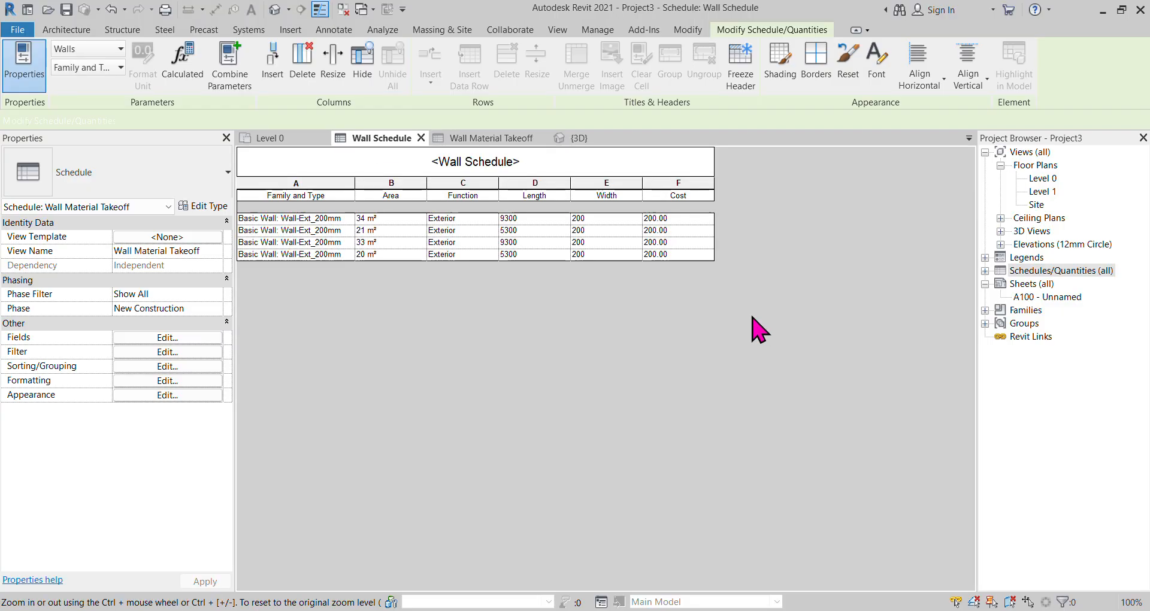